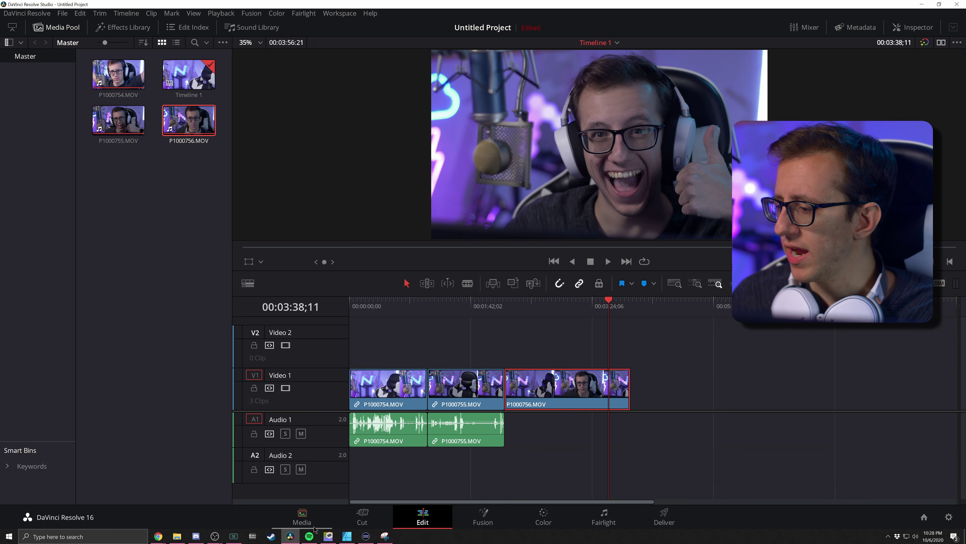
# Look at the Media and Edit pages and open the Color page for Timeline 1
pyautogui.click(302, 518)
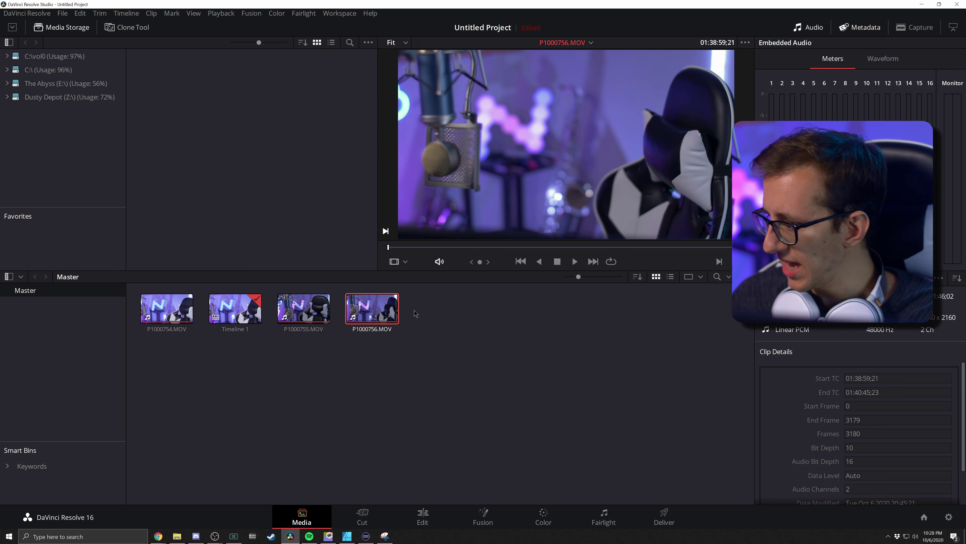
pyautogui.click(429, 515)
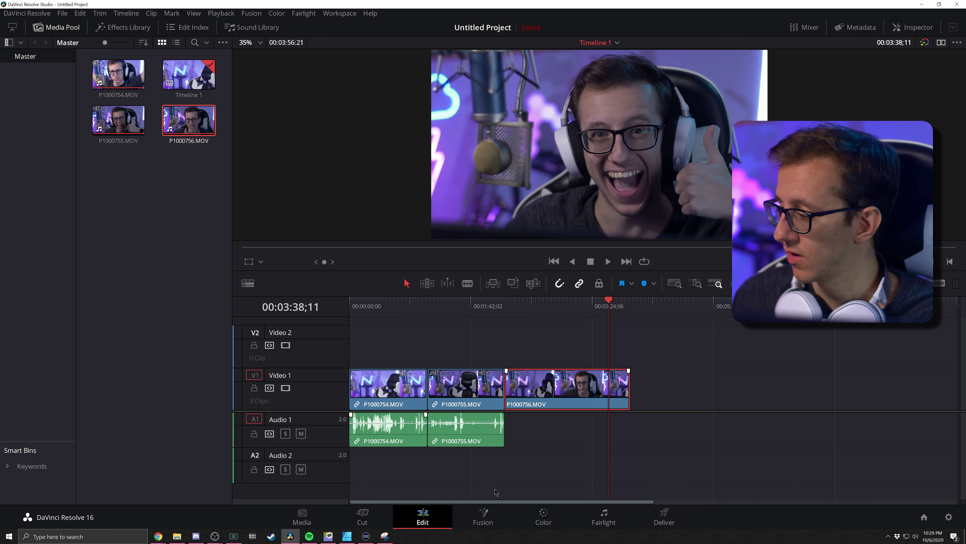
pyautogui.click(543, 527)
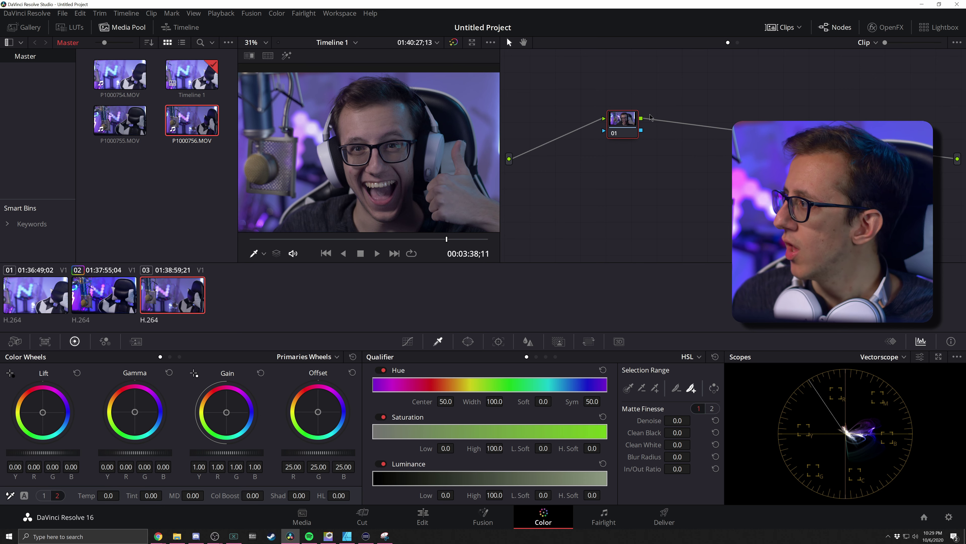
# Hide the clip thumbnails and the media pool on the Color page and fit the image to the viewer
pyautogui.click(770, 27)
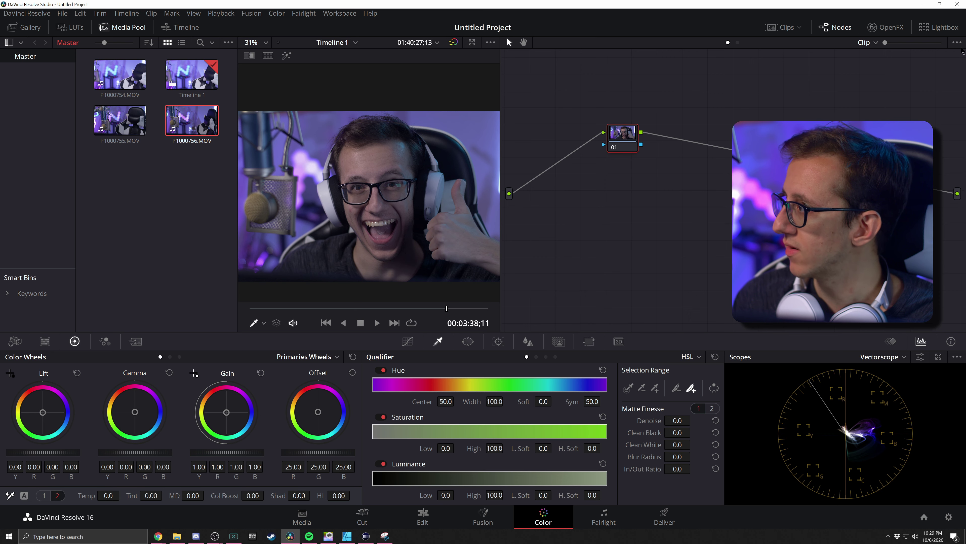
pyautogui.click(184, 29)
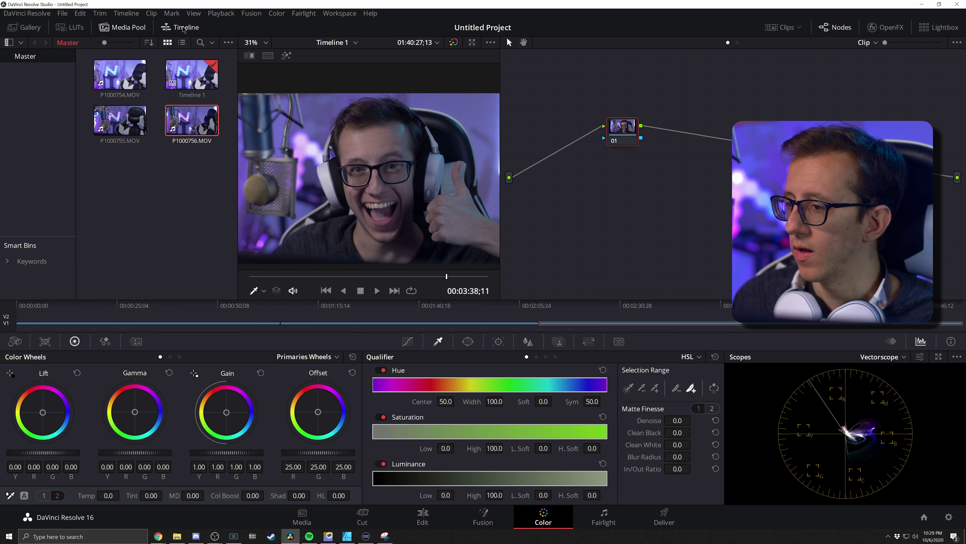
pyautogui.click(174, 30)
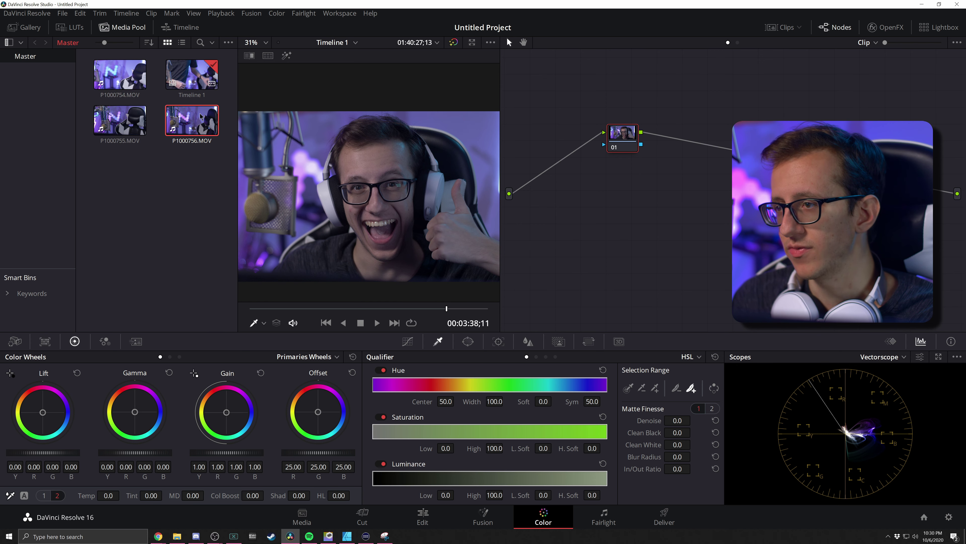
pyautogui.click(123, 28)
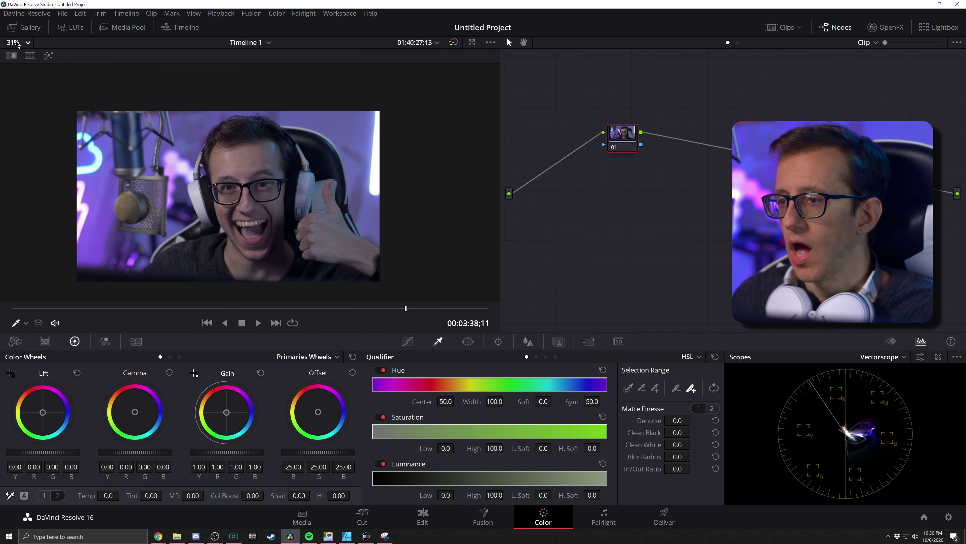
pyautogui.click(28, 43)
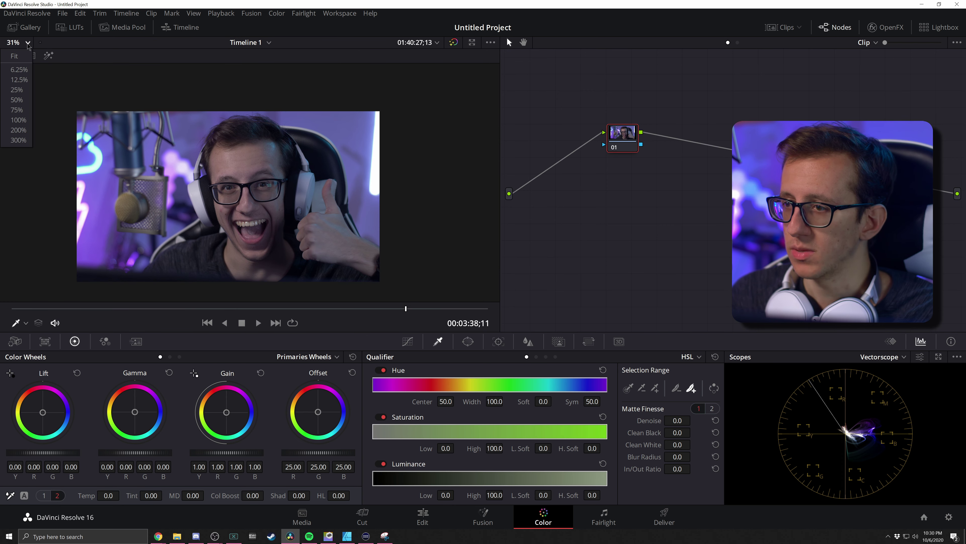
pyautogui.click(21, 57)
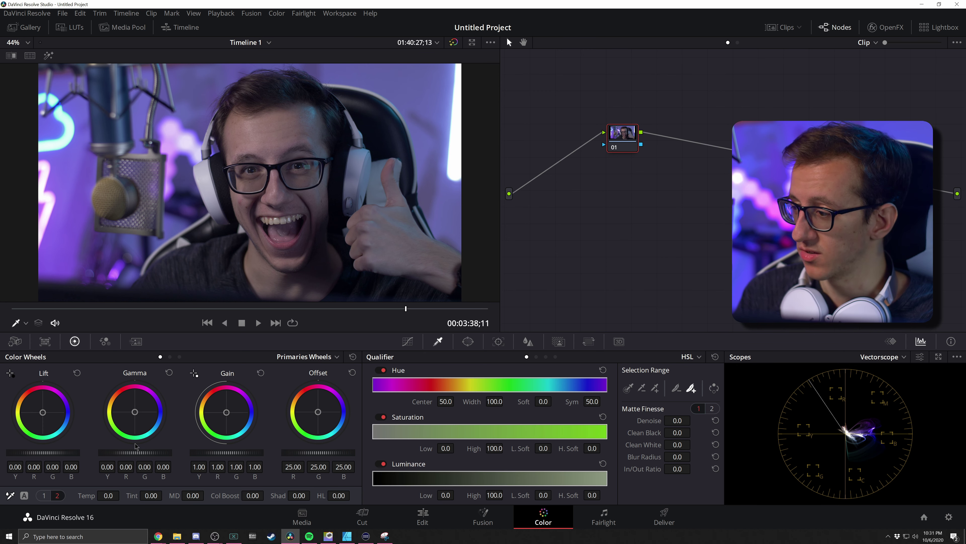
# Show the custom curves in the middle palette and set the scopes to Parade
pyautogui.click(408, 342)
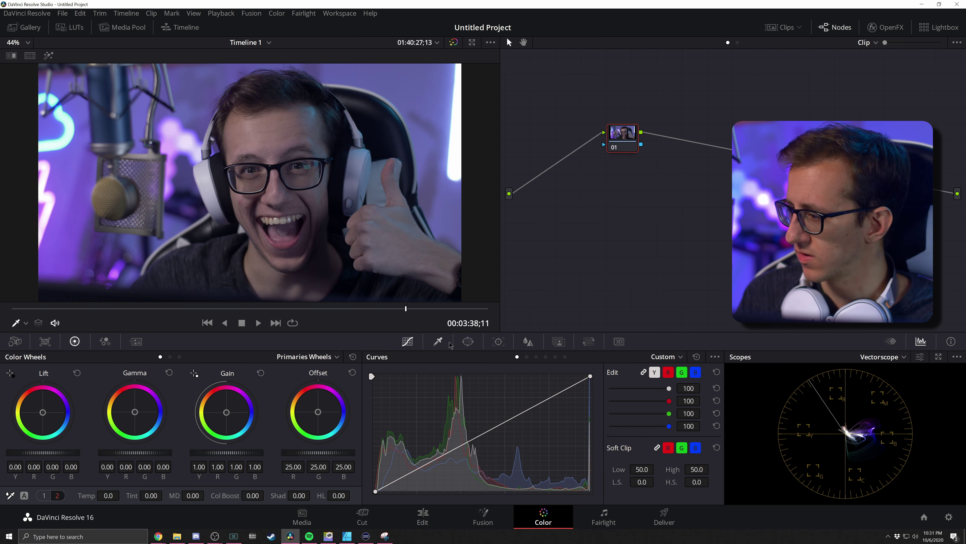
pyautogui.click(440, 342)
pyautogui.click(408, 341)
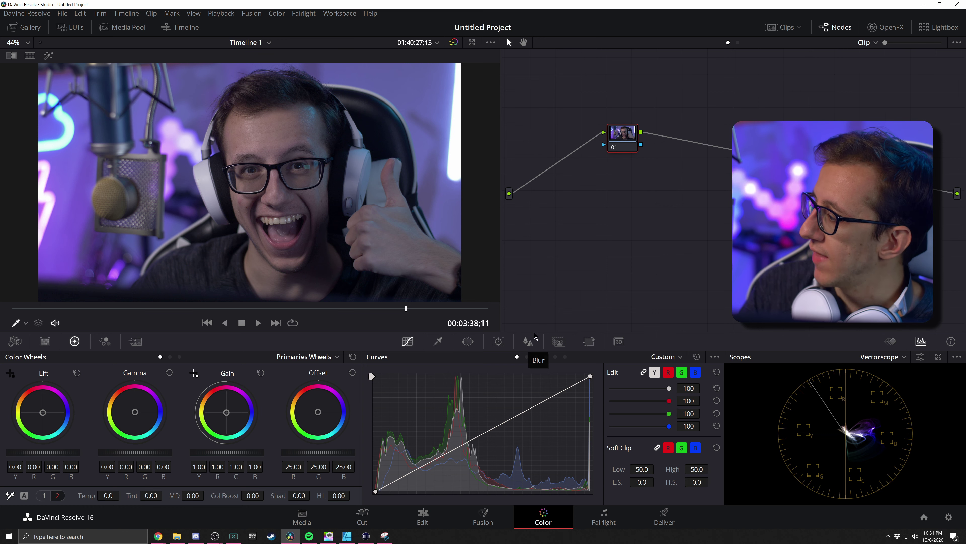
pyautogui.click(881, 356)
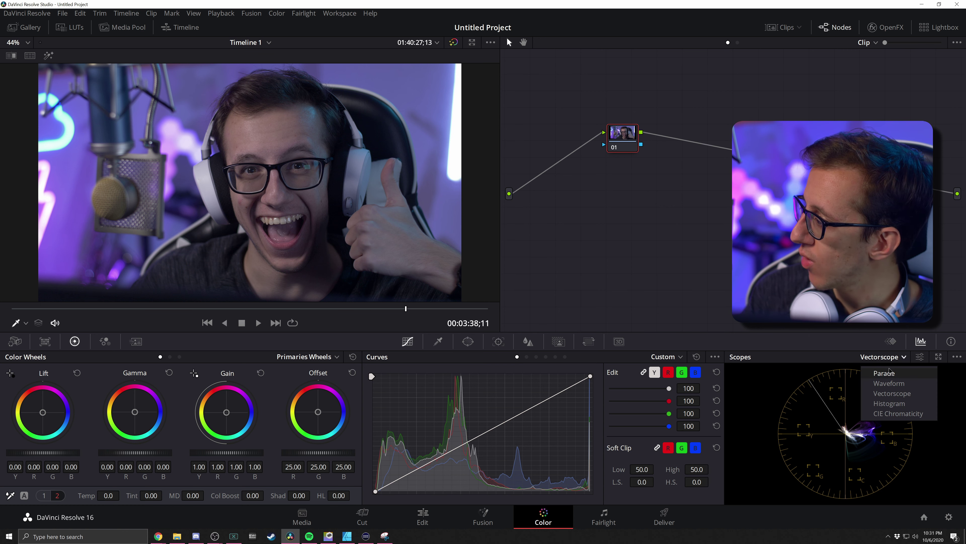
pyautogui.click(885, 372)
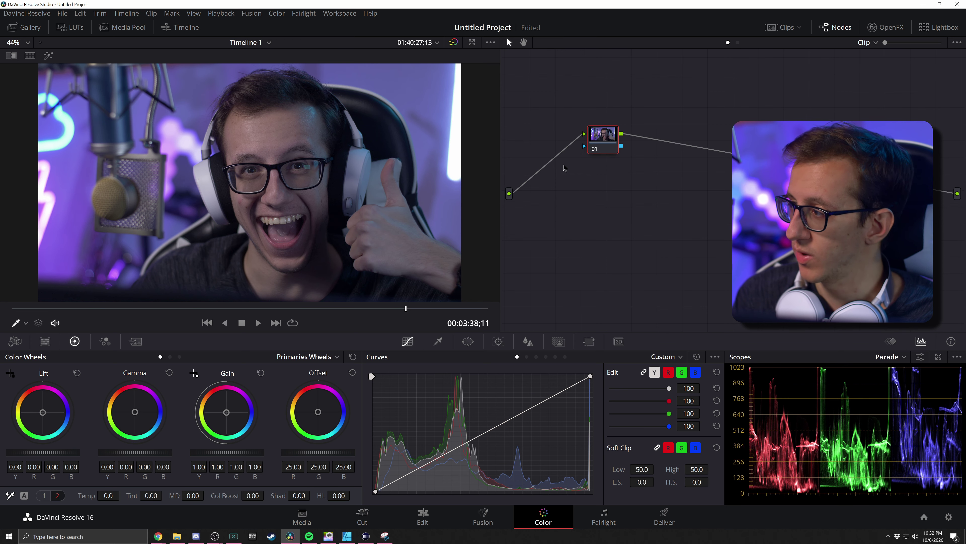
# Add a serial node after node 01 and strongly raise node 01's contrast by moving its curve's black and white points inward
pyautogui.moveTo(614, 148); pyautogui.dragTo(550, 188)
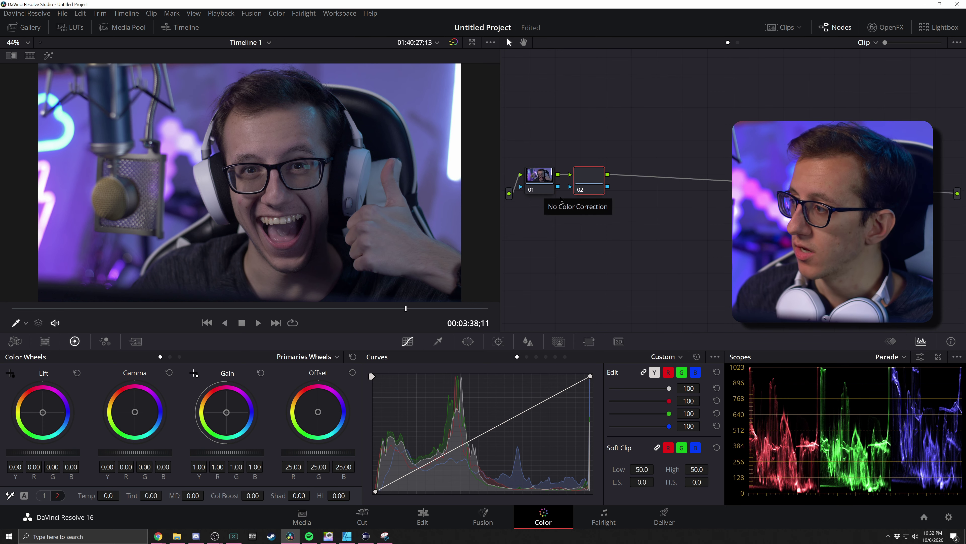
pyautogui.hotkey('alt', 's')
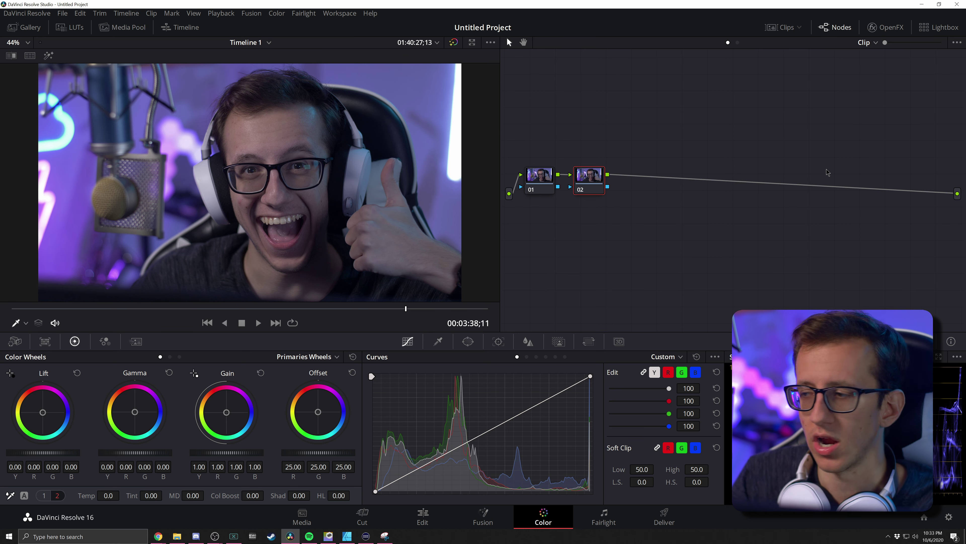
pyautogui.click(544, 186)
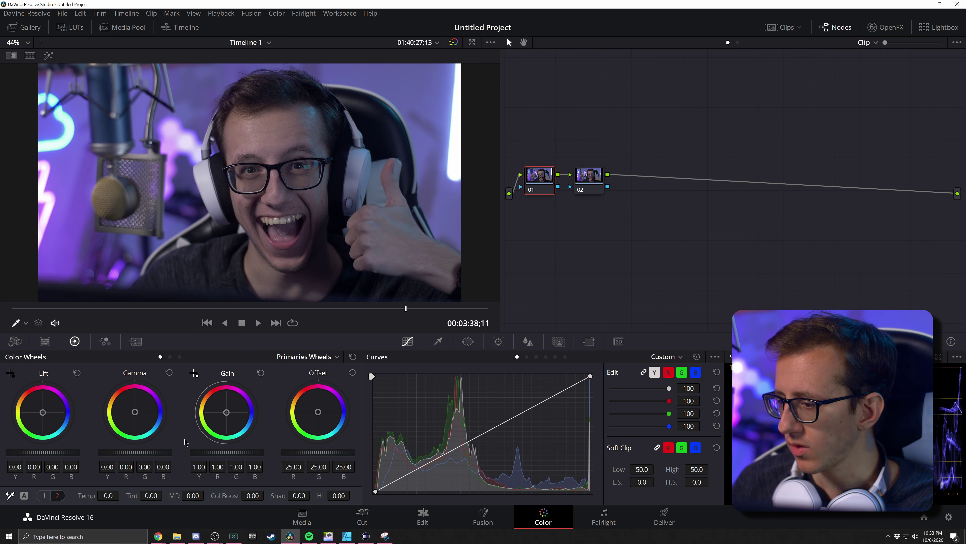
pyautogui.moveTo(375, 492); pyautogui.dragTo(433, 491)
pyautogui.moveTo(590, 376); pyautogui.dragTo(560, 377)
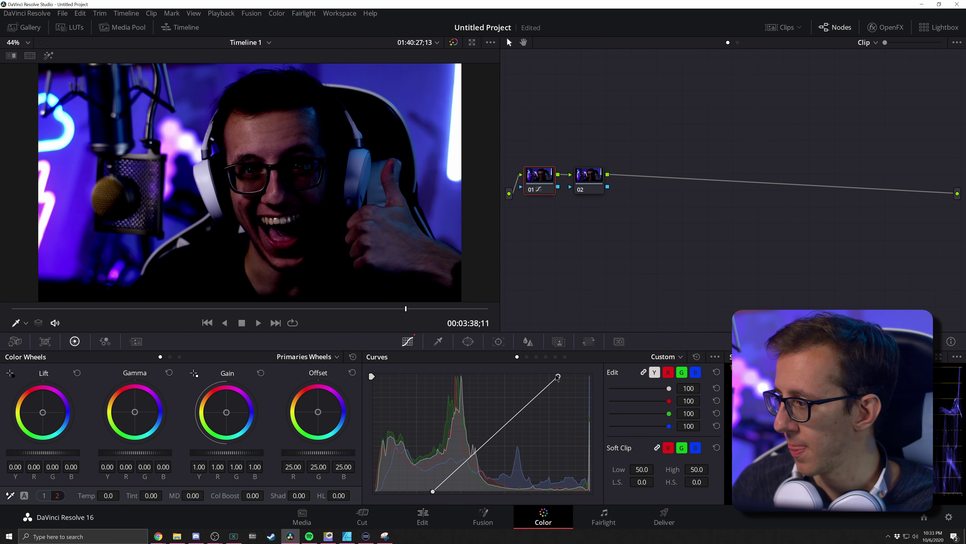
# Set node 02's shadows to 100 and move node 01's curve black and white points back out towards the corners
pyautogui.click(589, 180)
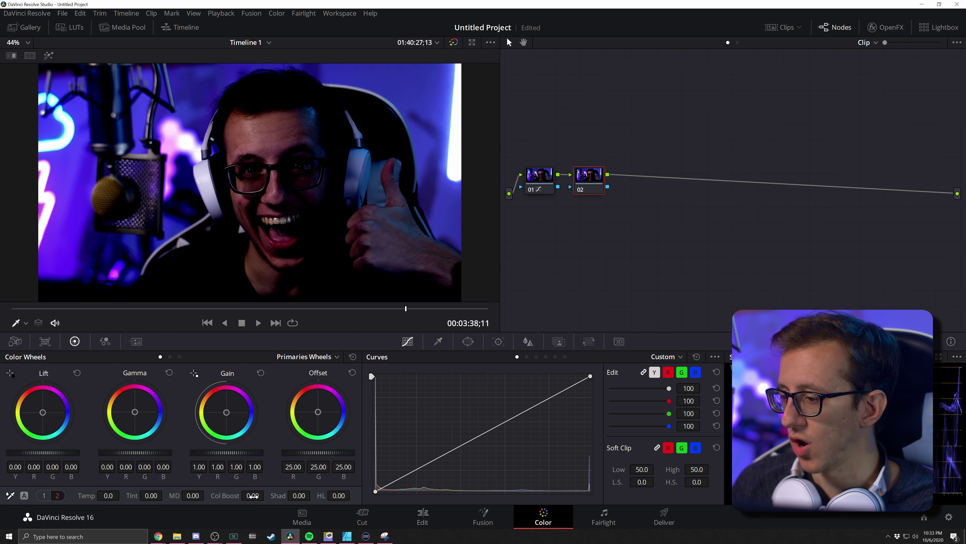
pyautogui.moveTo(299, 495); pyautogui.dragTo(373, 495)
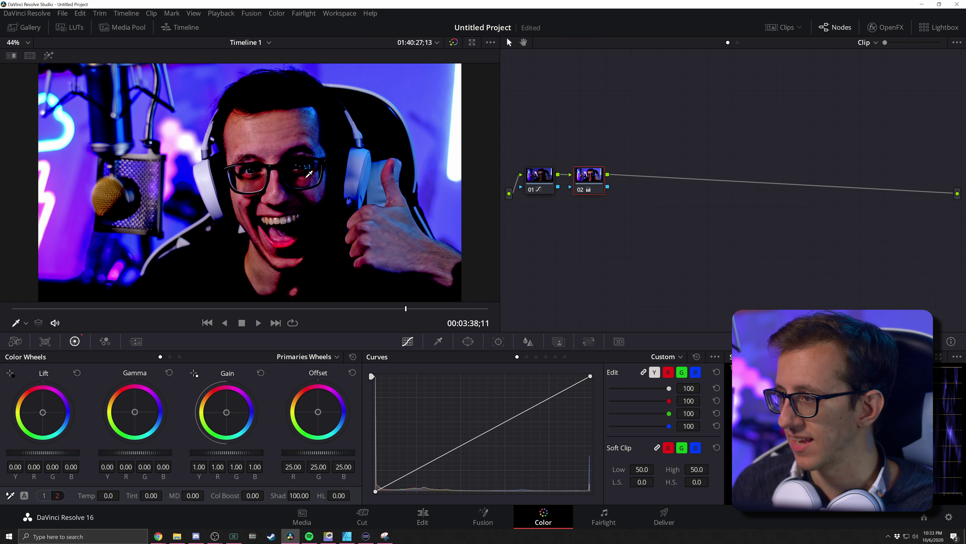
pyautogui.click(540, 179)
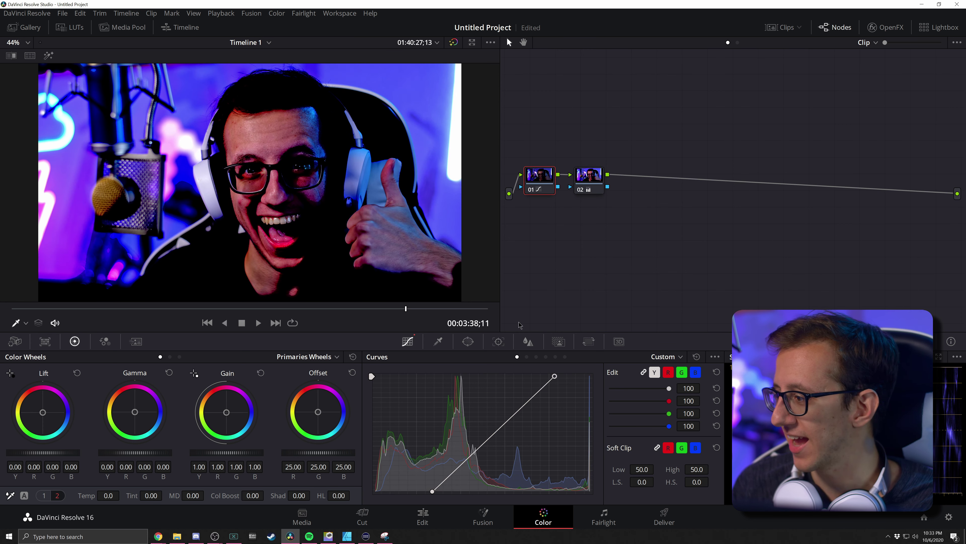
pyautogui.moveTo(434, 487); pyautogui.dragTo(384, 491)
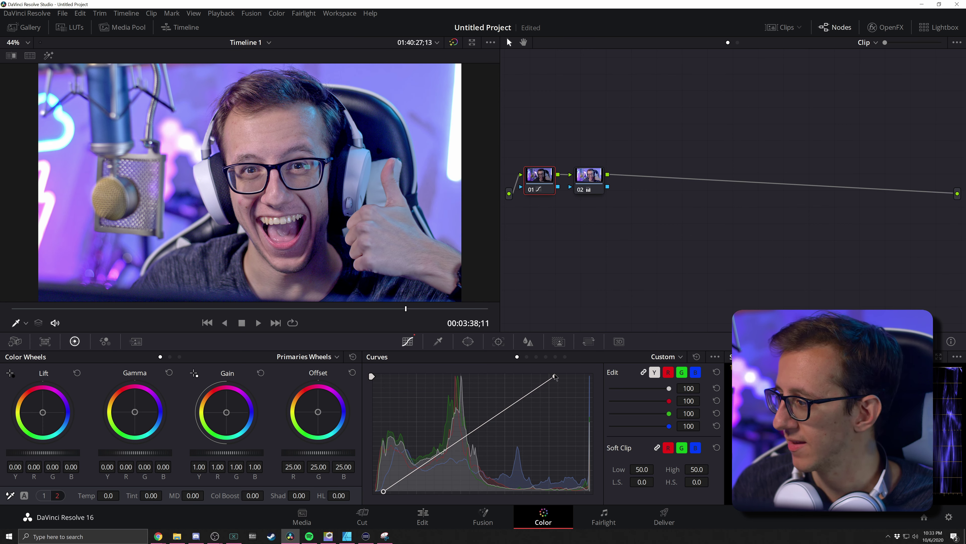
pyautogui.moveTo(554, 376); pyautogui.dragTo(587, 376)
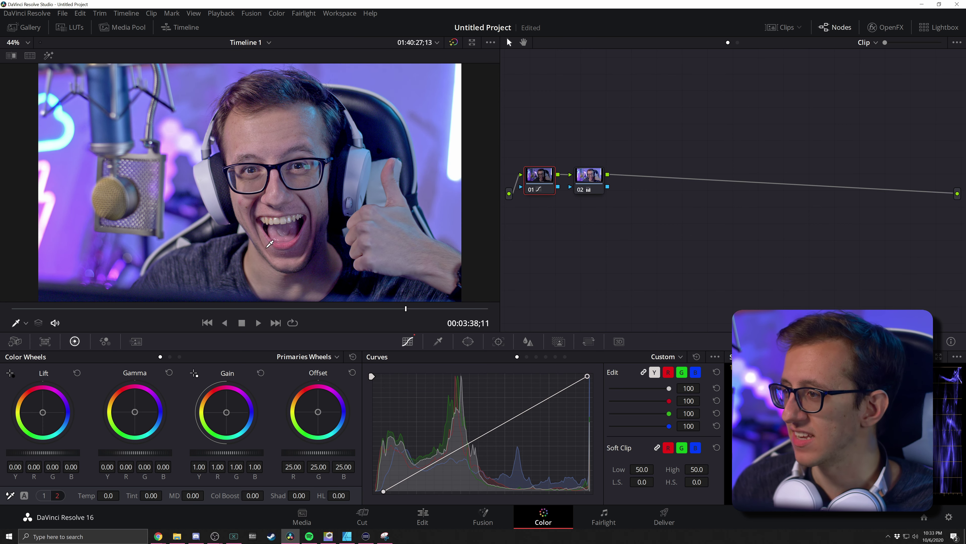
# Brighten node 02 by pulling its curve's white point inward, and reset all grades and nodes
pyautogui.click(589, 178)
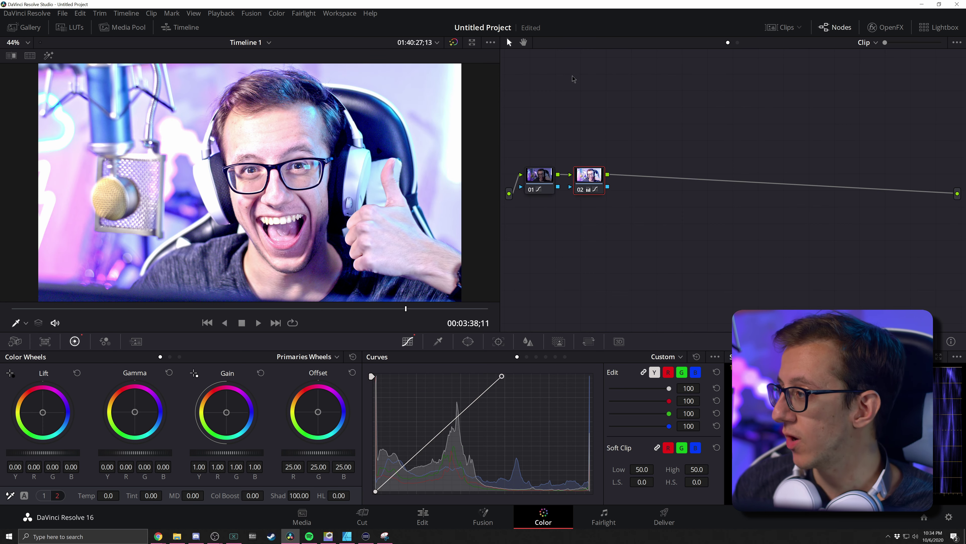
pyautogui.rightClick(558, 85)
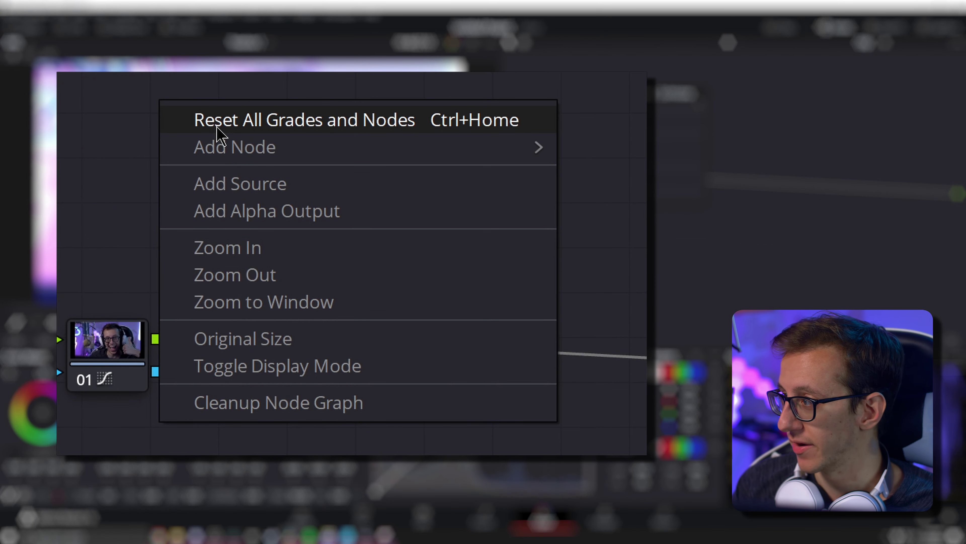
pyautogui.click(217, 131)
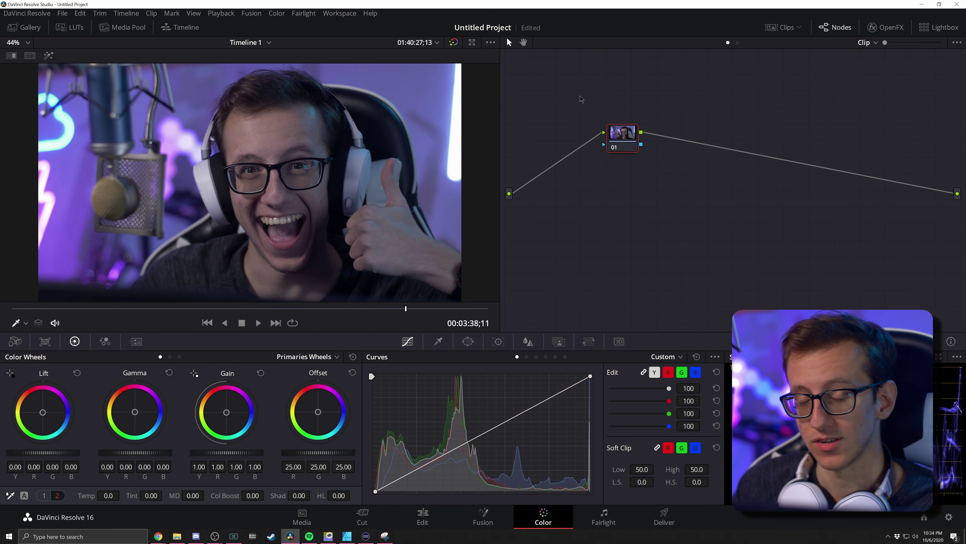
# Add a serial node after node 01 and try moving its curve's white and black points inward and back to the corners
pyautogui.hotkey('alt', 's')
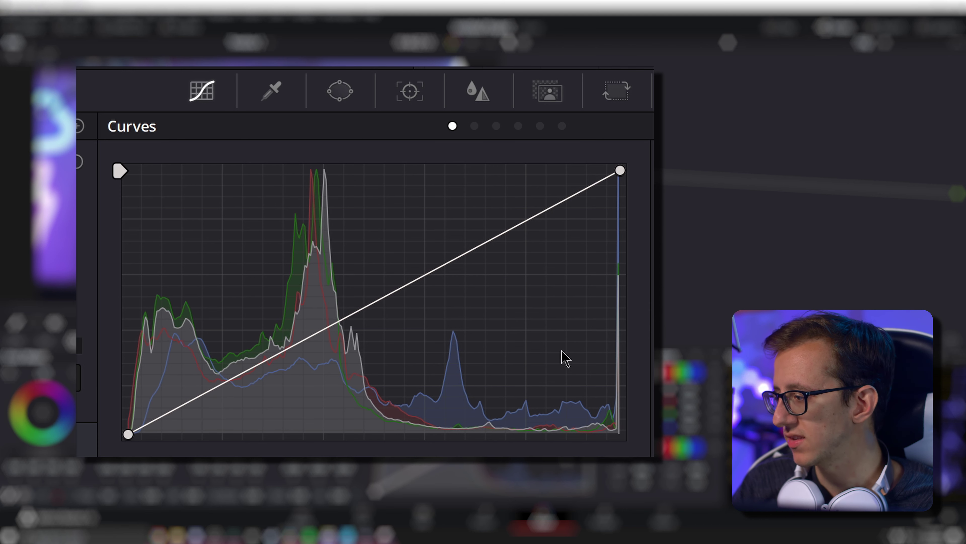
pyautogui.moveTo(621, 170); pyautogui.dragTo(587, 170)
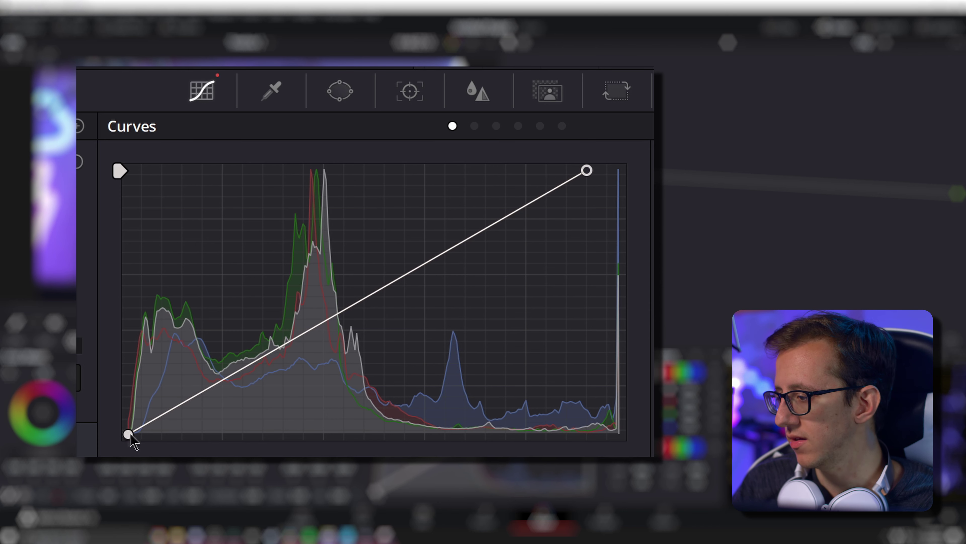
pyautogui.moveTo(128, 434); pyautogui.dragTo(188, 434)
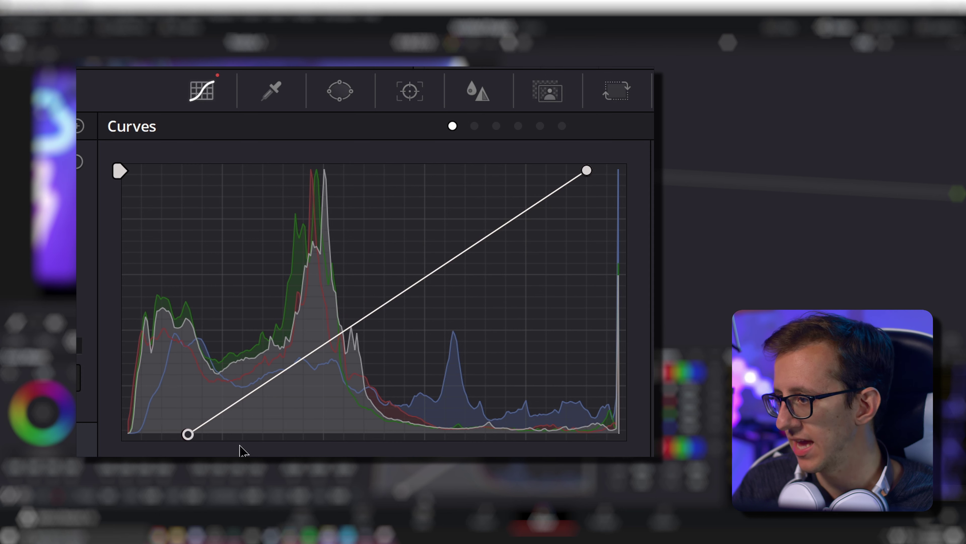
pyautogui.moveTo(188, 434); pyautogui.dragTo(128, 432)
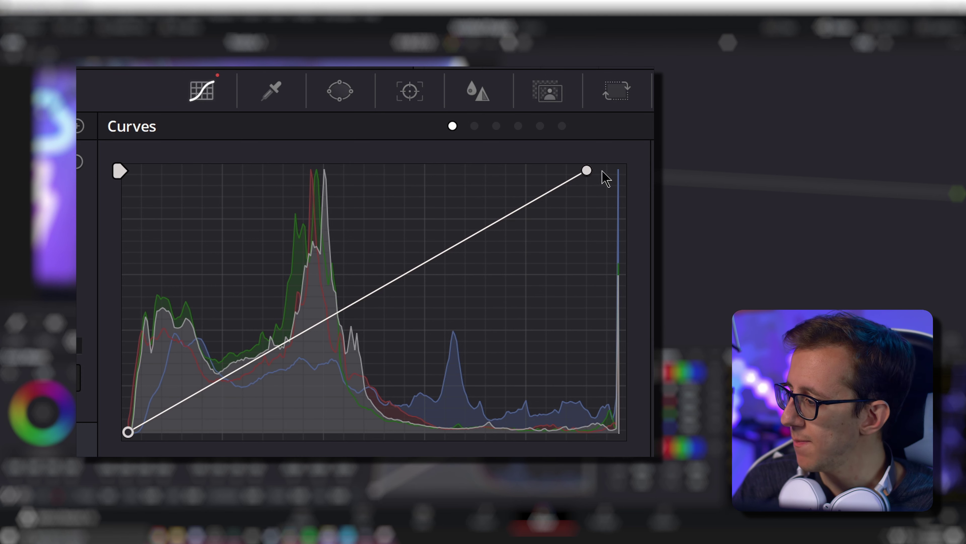
pyautogui.moveTo(587, 170); pyautogui.dragTo(640, 177)
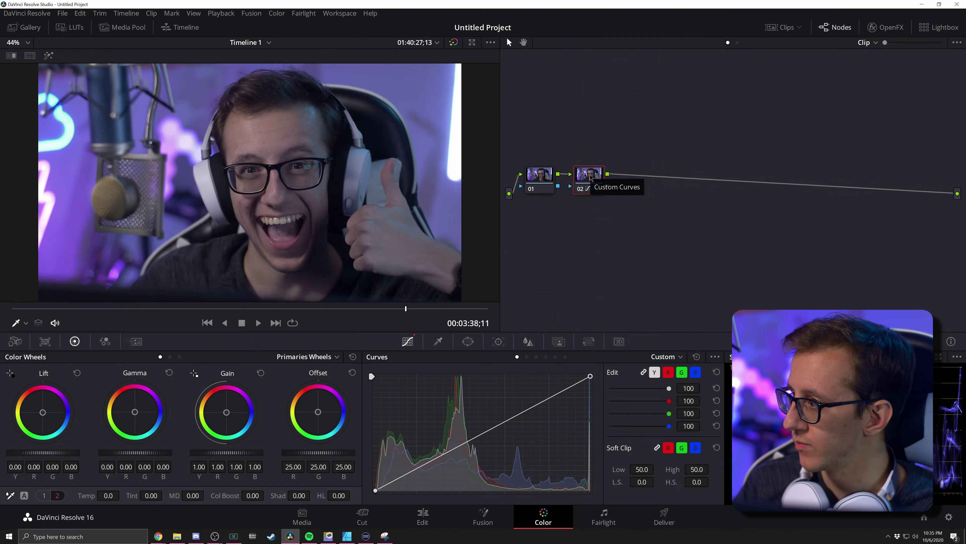
# Add a third serial node after node 02 and set its saturation to 80
pyautogui.hotkey('alt', 's')
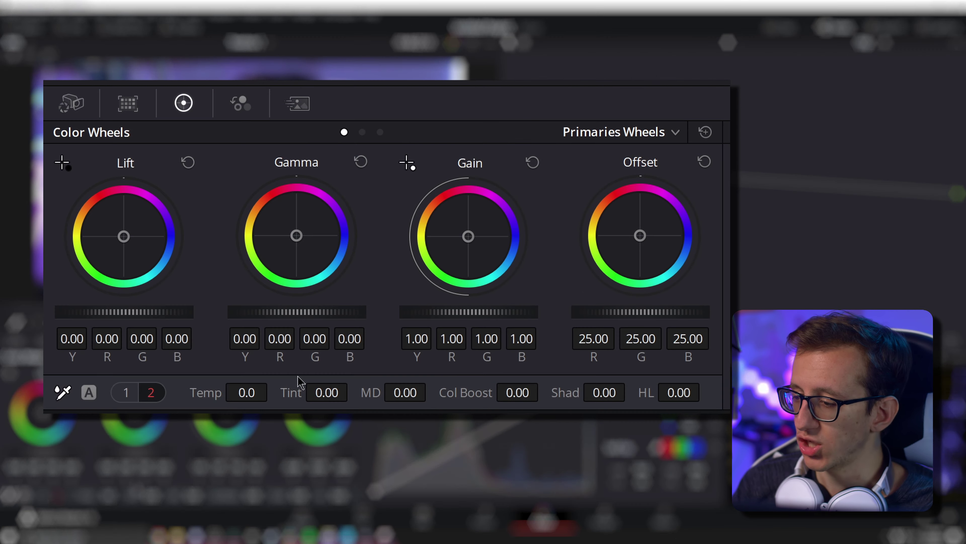
pyautogui.click(120, 394)
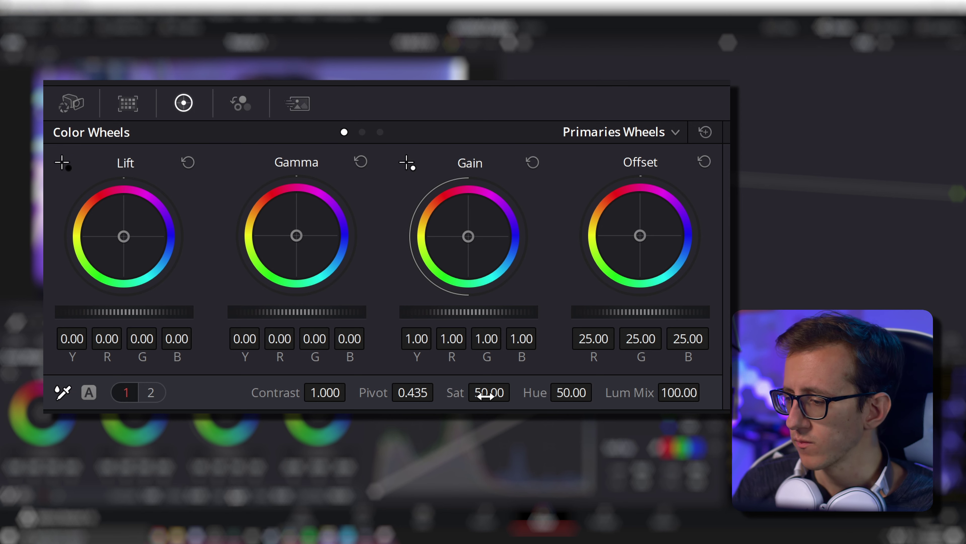
pyautogui.moveTo(485, 395); pyautogui.dragTo(514, 393)
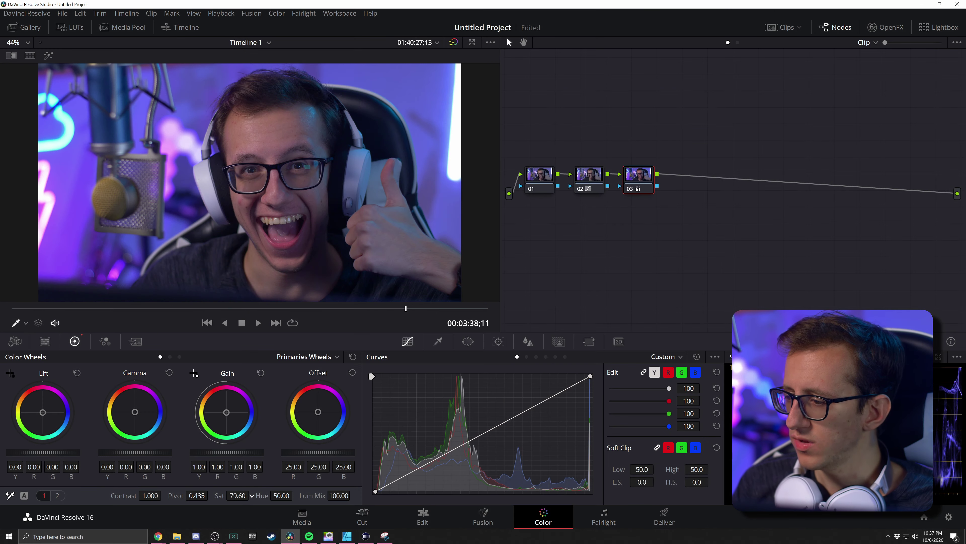
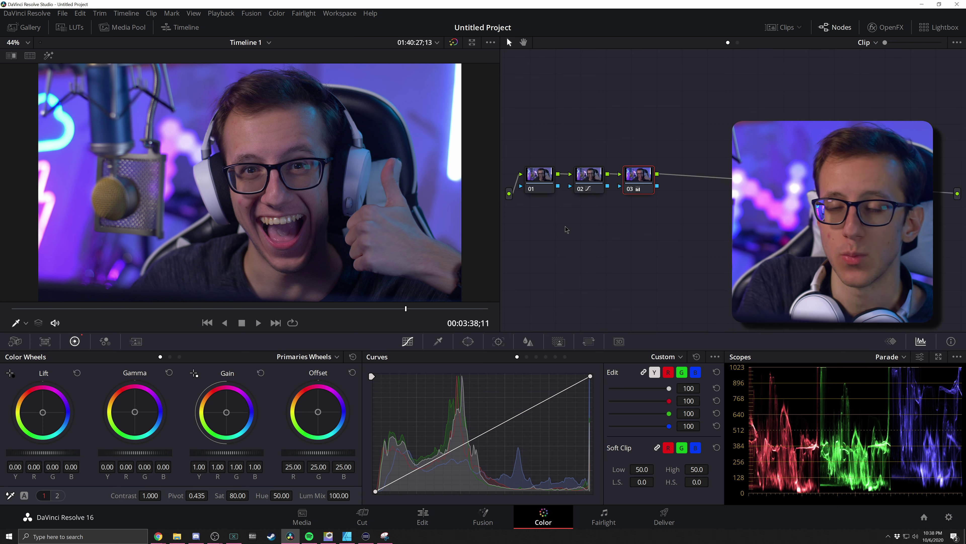
pyautogui.moveTo(565, 226); pyautogui.dragTo(517, 163)
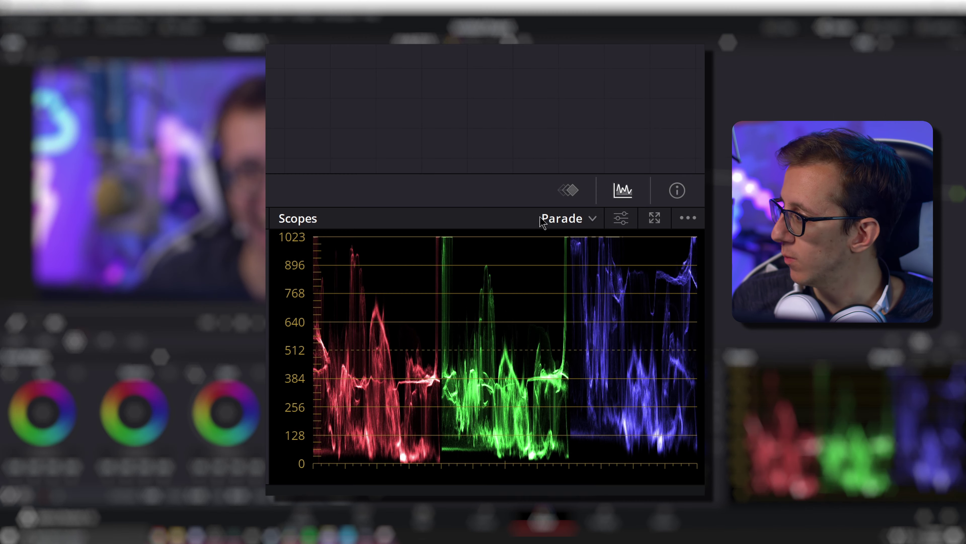
# Switch the scope to Vectorscope and enable its 2x zoom and skin tone indicator
pyautogui.click(890, 357)
pyautogui.click(593, 290)
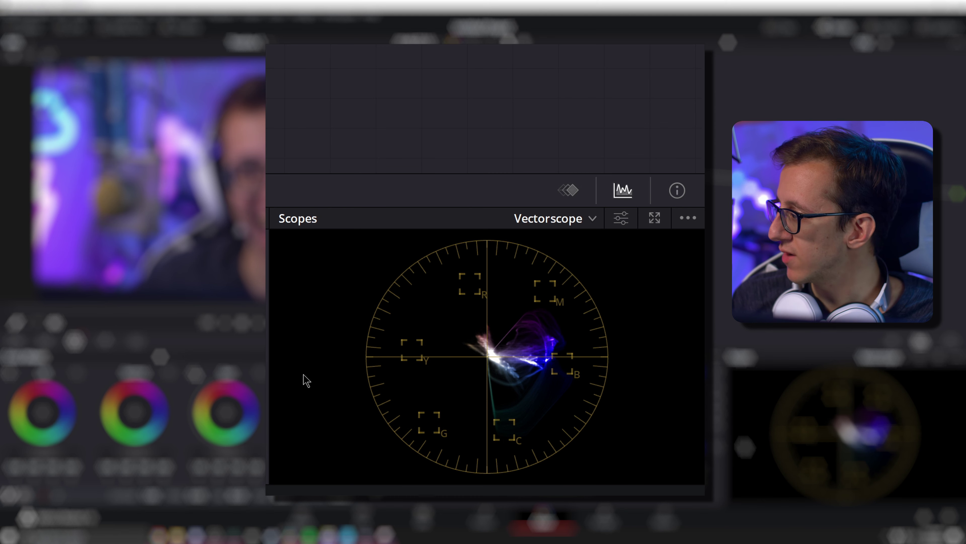
pyautogui.click(622, 220)
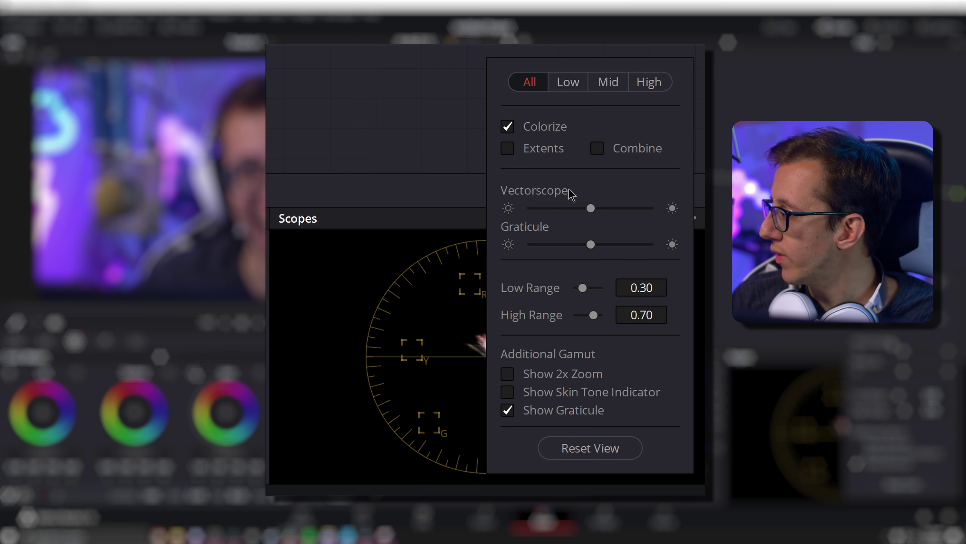
pyautogui.click(508, 374)
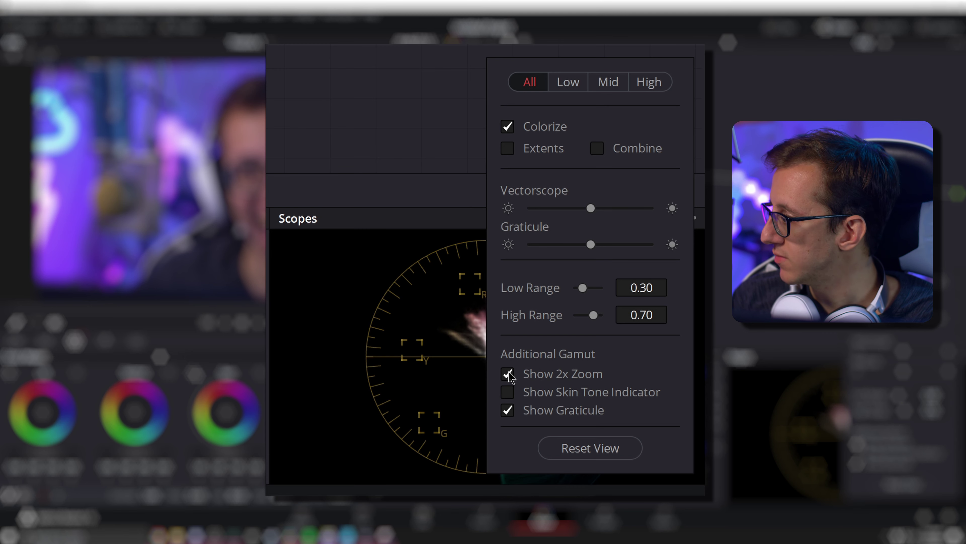
pyautogui.click(508, 392)
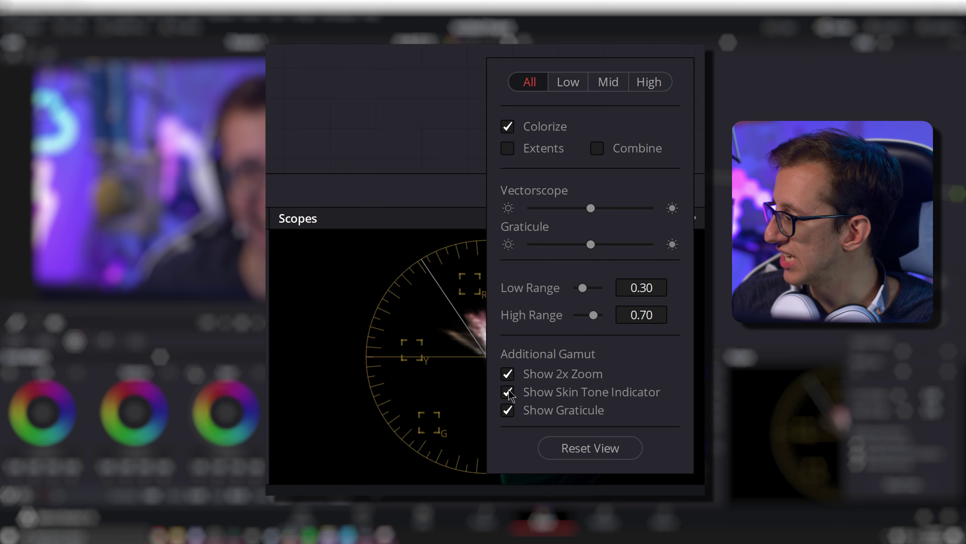
pyautogui.click(444, 66)
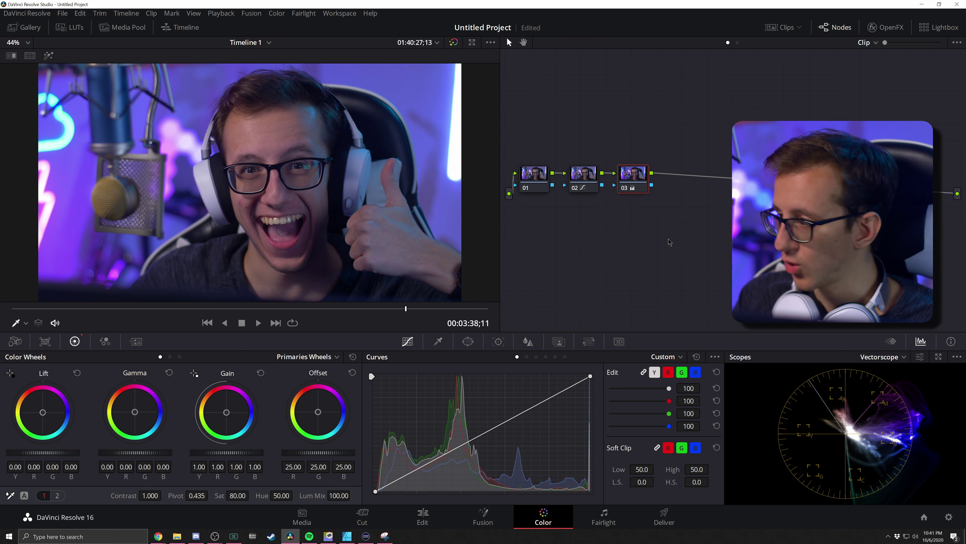
# Add a serial node after node 03, give it a parallel node, and place node 04 higher in the graph
pyautogui.hotkey('alt', 's')
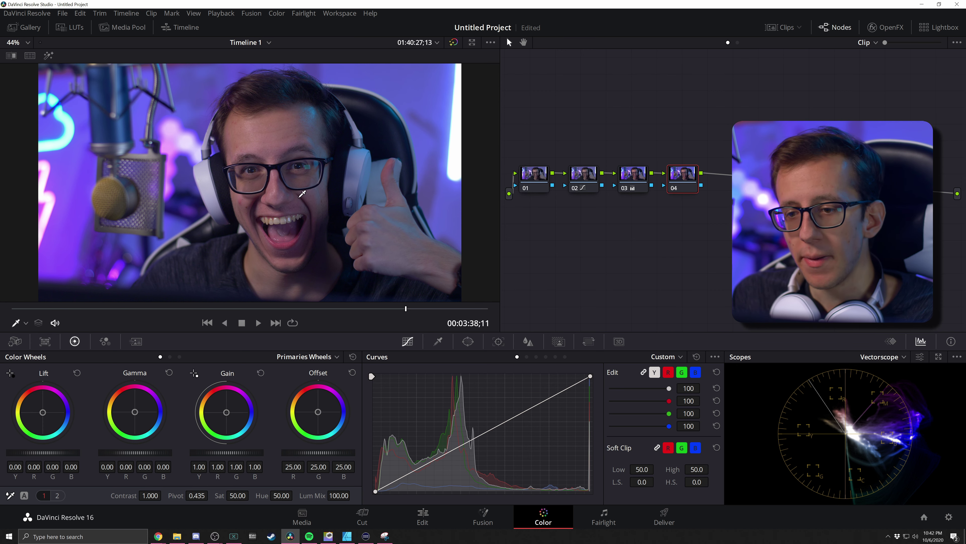
pyautogui.hotkey('alt', 'p')
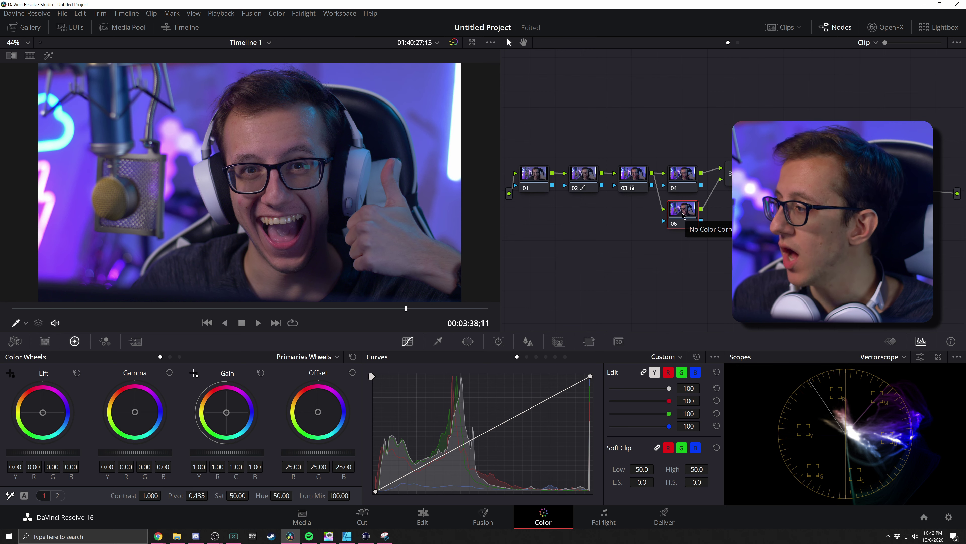
pyautogui.click(688, 174)
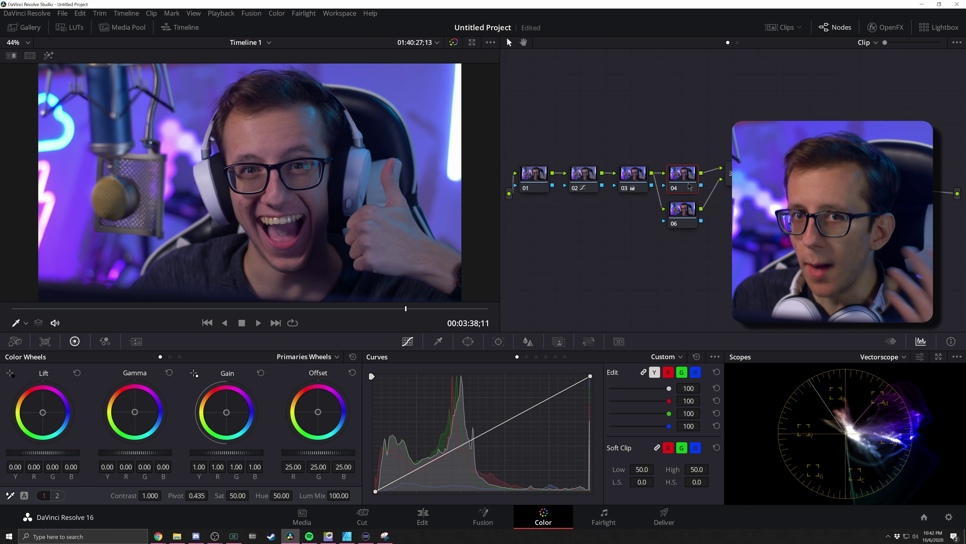
pyautogui.moveTo(689, 179); pyautogui.dragTo(689, 148)
# Try pushing node 04's Offset color balance strongly towards red
pyautogui.moveTo(318, 412); pyautogui.dragTo(305, 387)
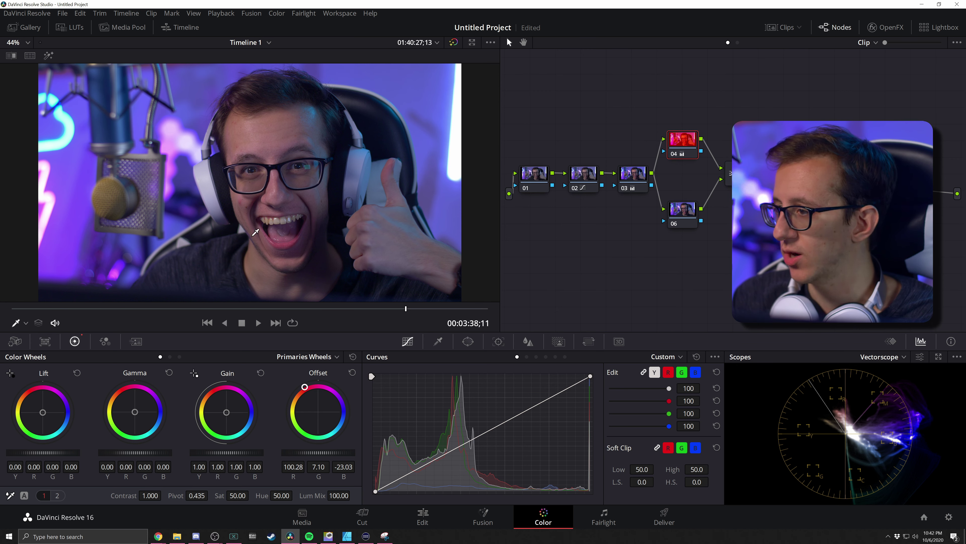
pyautogui.moveTo(689, 211)
pyautogui.mouseDown()
pyautogui.moveTo(689, 251)
pyautogui.moveTo(687, 212)
pyautogui.mouseUp()
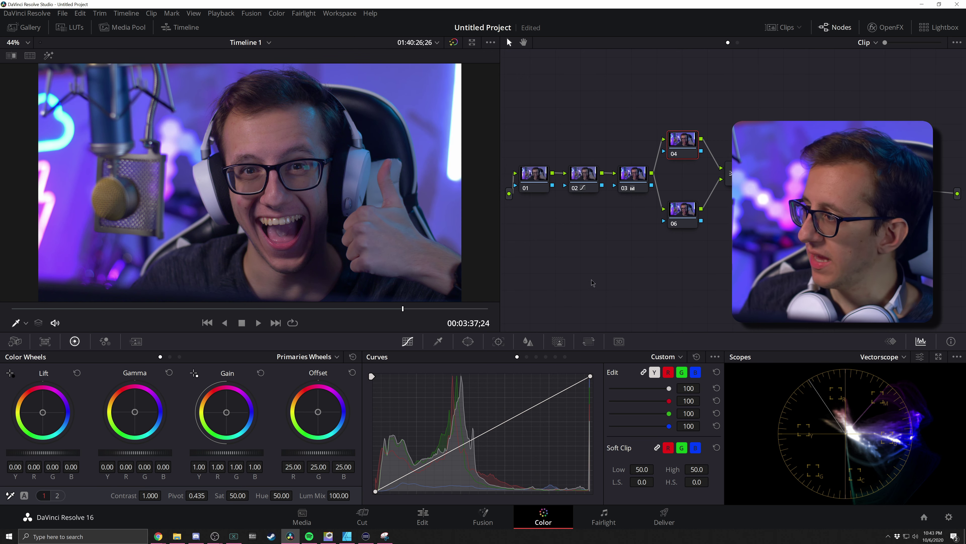
# Sample the forehead skin with the HSL qualifier on node 06 and show the selection highlight in the viewer
pyautogui.click(689, 217)
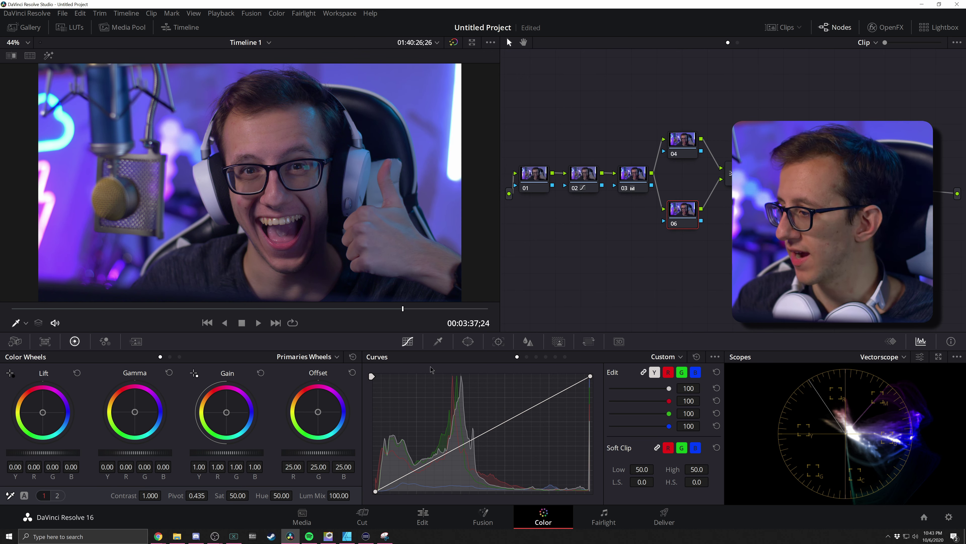
pyautogui.click(438, 342)
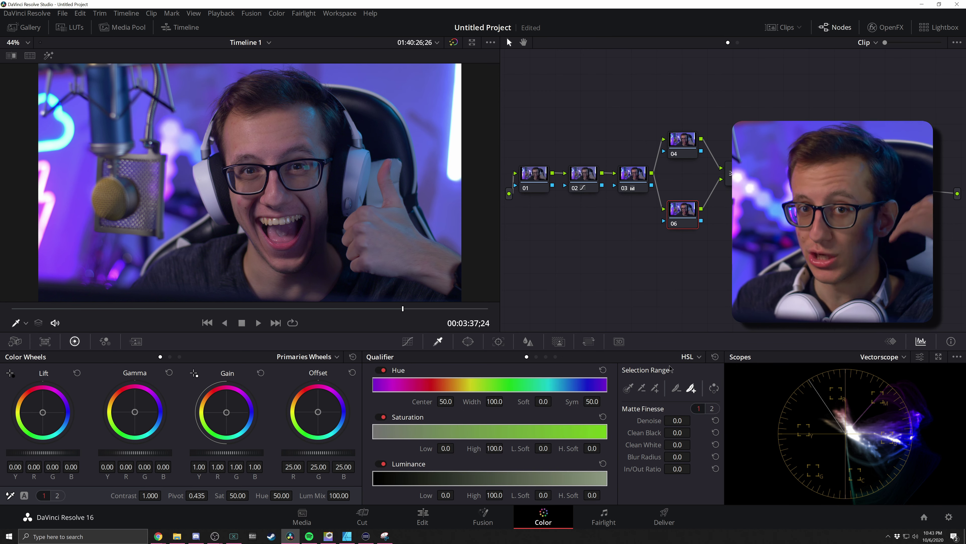
pyautogui.click(629, 388)
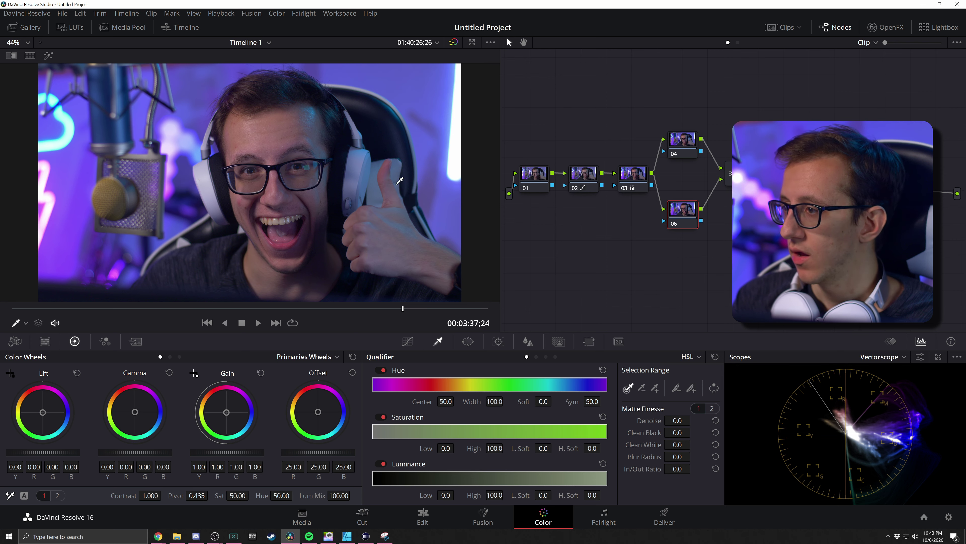
pyautogui.moveTo(231, 132); pyautogui.dragTo(300, 120)
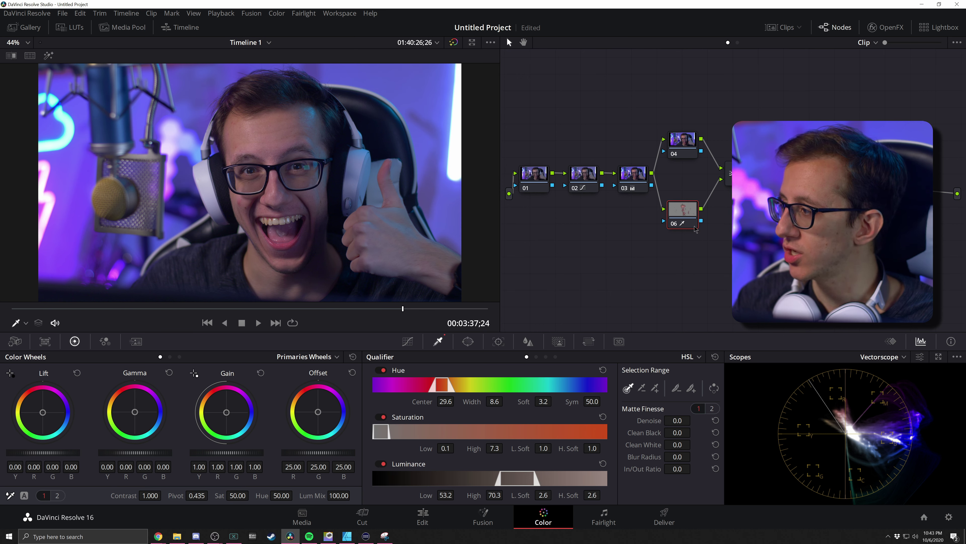
pyautogui.hotkey('shift', 'h')
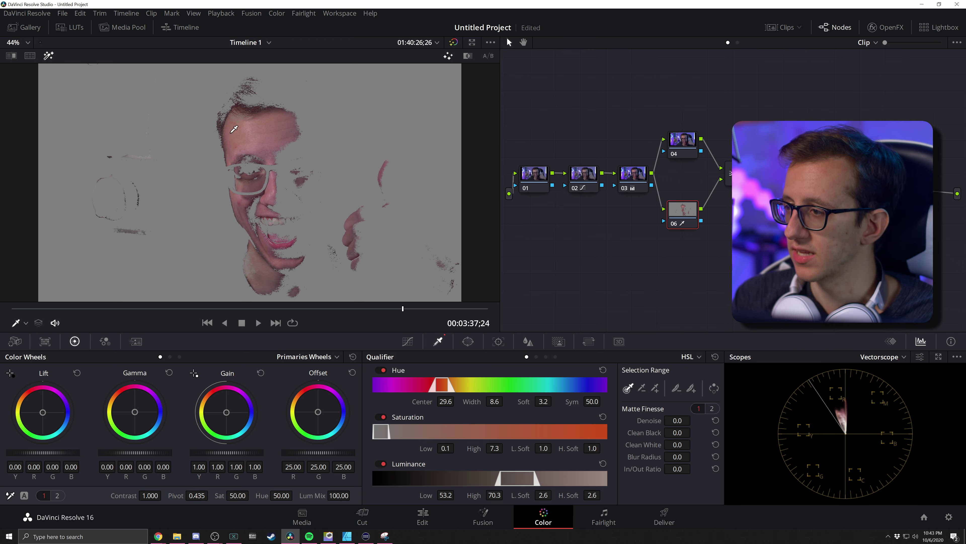
# Resample node 06's skin qualifier across the whole forehead to widen the selected hue range
pyautogui.scroll(6, 234, 130)
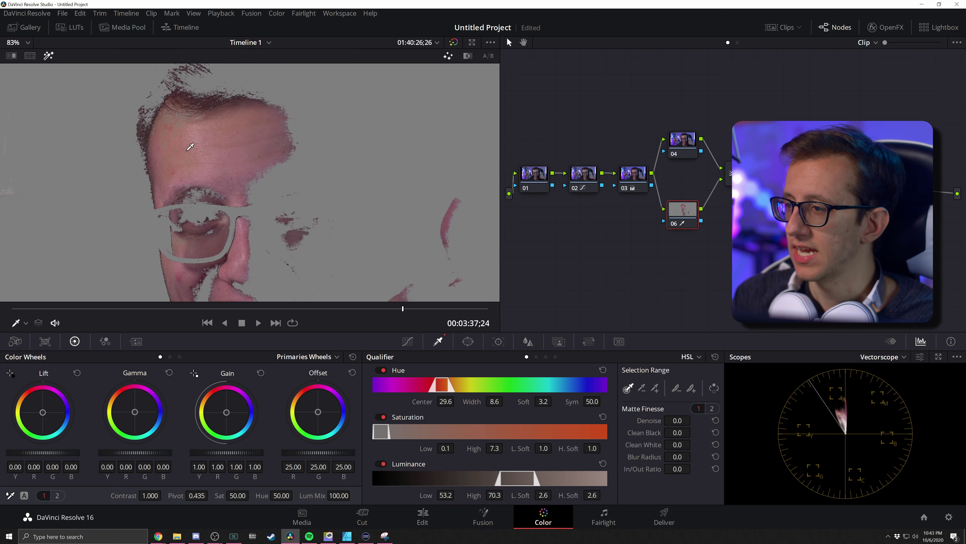
pyautogui.moveTo(171, 129)
pyautogui.mouseDown()
pyautogui.moveTo(296, 154)
pyautogui.moveTo(306, 160)
pyautogui.moveTo(300, 167)
pyautogui.mouseUp()
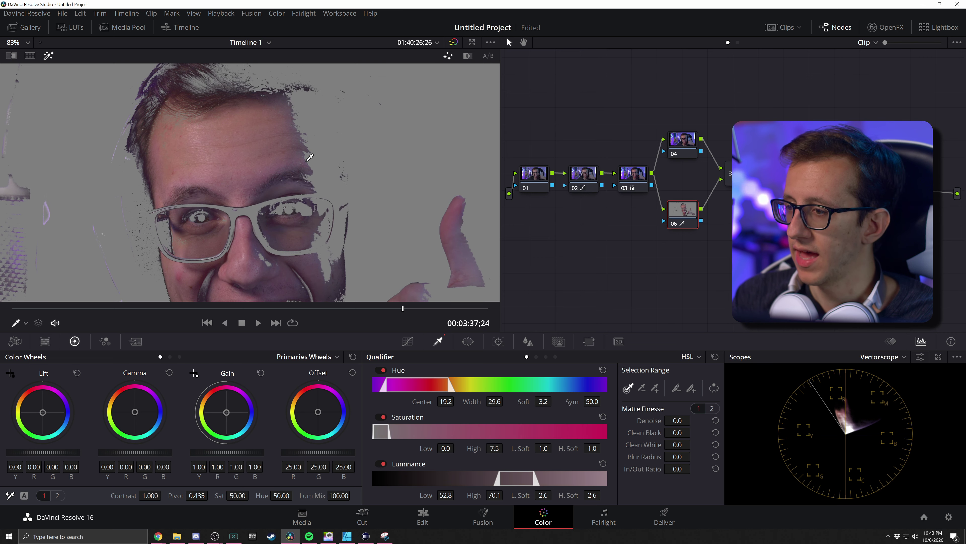
pyautogui.scroll(-5, 255, 190)
pyautogui.scroll(-1, 255, 189)
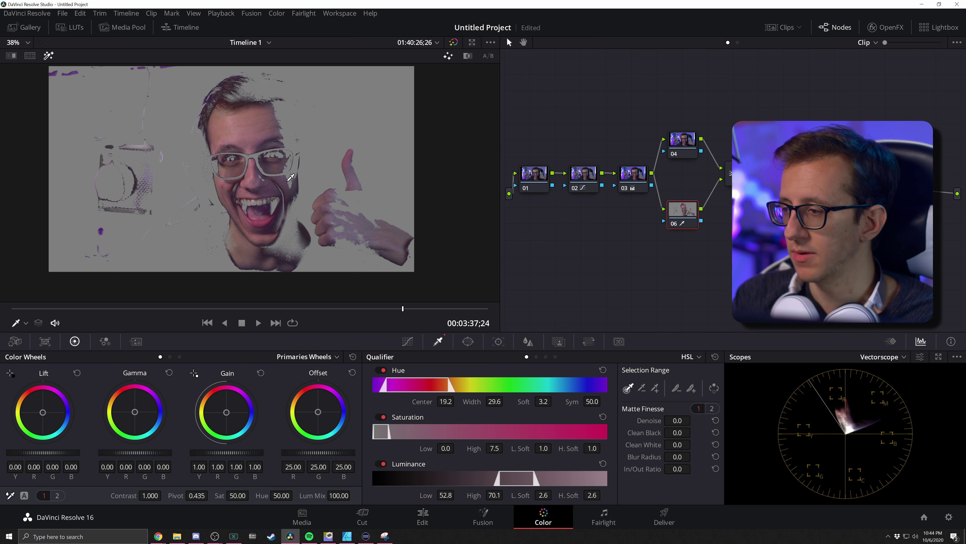
# Add softness to node 06's skin selection near the shadowed side of the forehead, giving a hue softness of 33.2
pyautogui.scroll(3, 236, 171)
pyautogui.scroll(1, 174, 166)
pyautogui.scroll(-2, 174, 166)
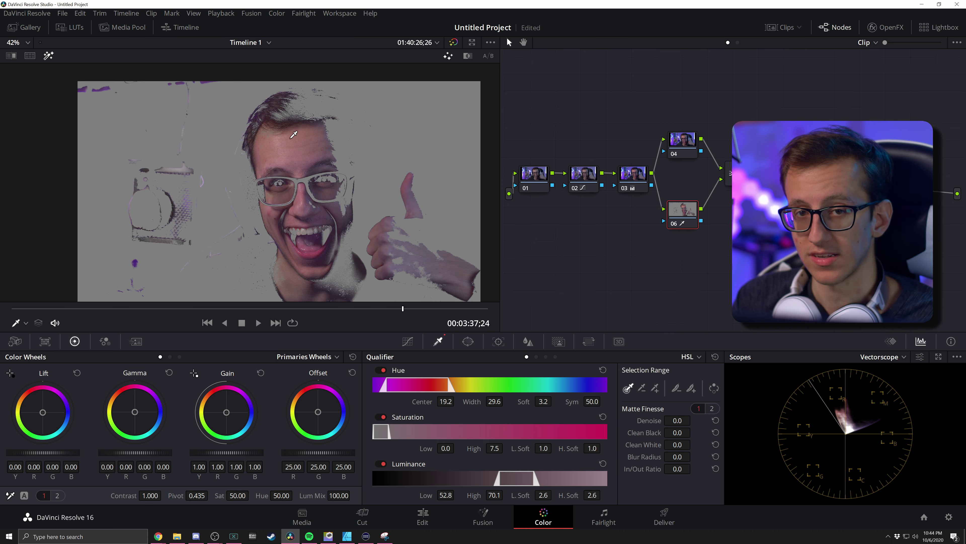
pyautogui.scroll(2, 296, 150)
pyautogui.scroll(1, 329, 126)
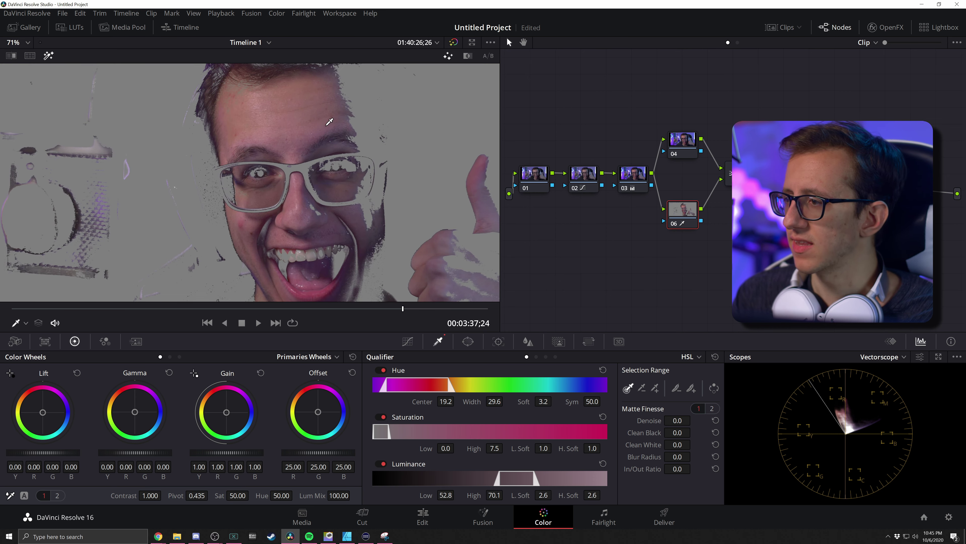
pyautogui.click(692, 388)
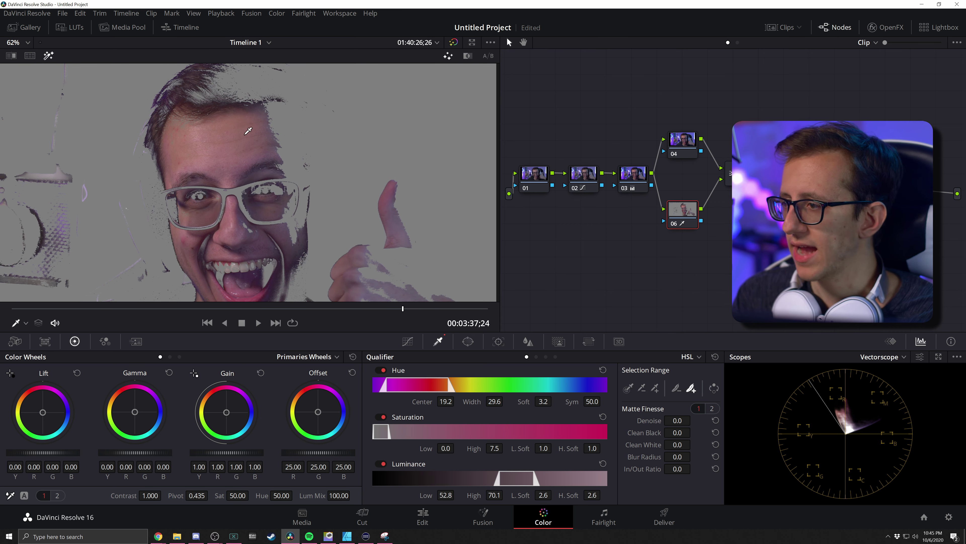
pyautogui.click(289, 118)
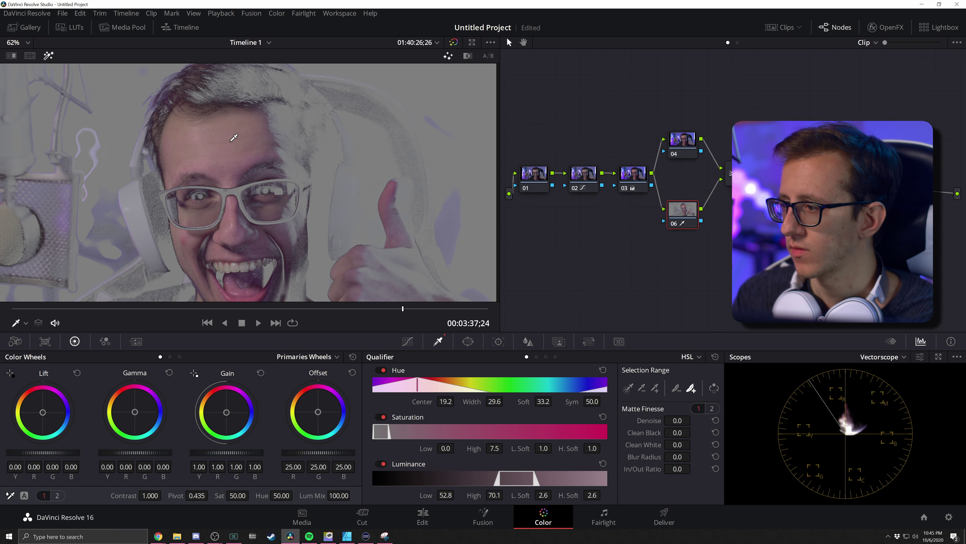
# Refine node 06's skin matte with denoise 20.0 and blur radius 23.6, and turn off the selection highlight
pyautogui.scroll(-3, 316, 195)
pyautogui.scroll(2, 396, 253)
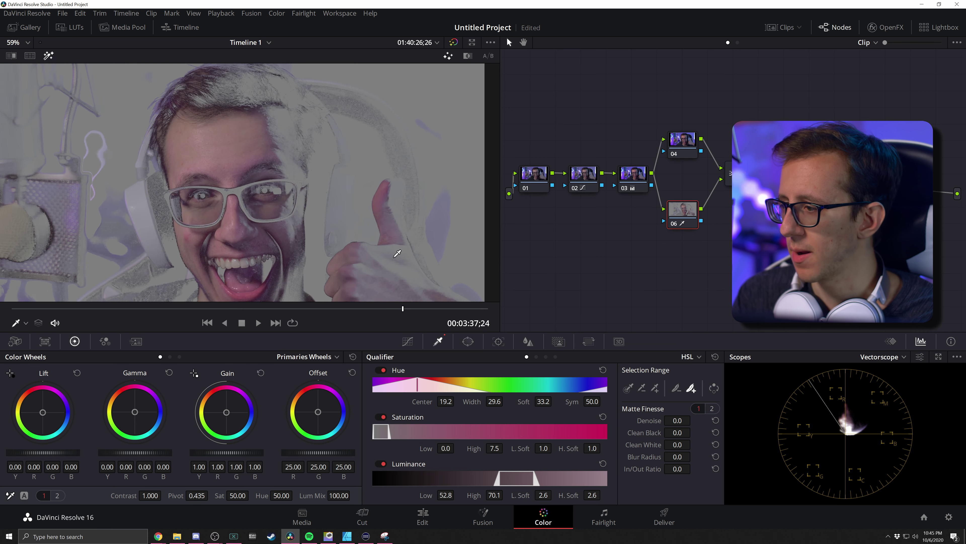
pyautogui.scroll(3, 397, 253)
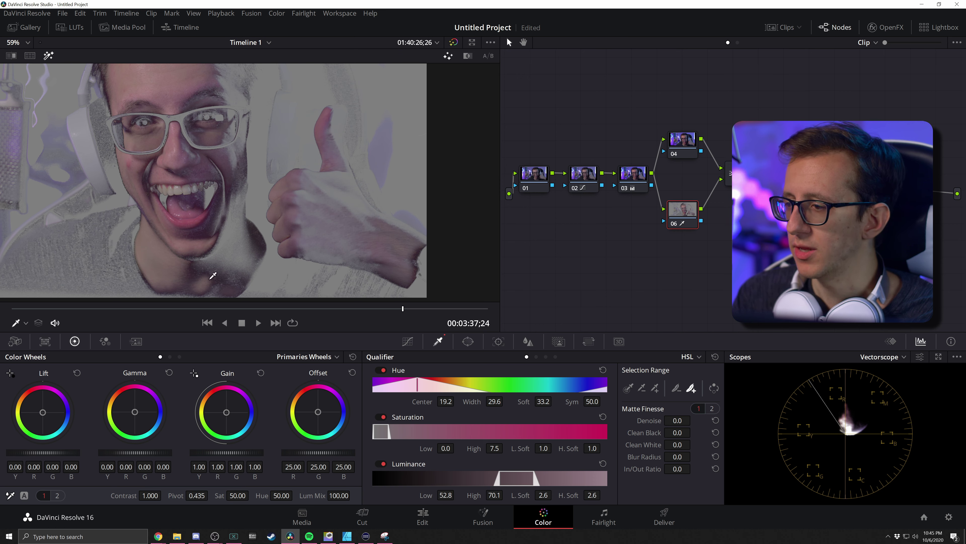
pyautogui.scroll(1, 248, 232)
pyautogui.scroll(-1, 251, 248)
pyautogui.scroll(-1, 256, 276)
pyautogui.scroll(-2, 215, 123)
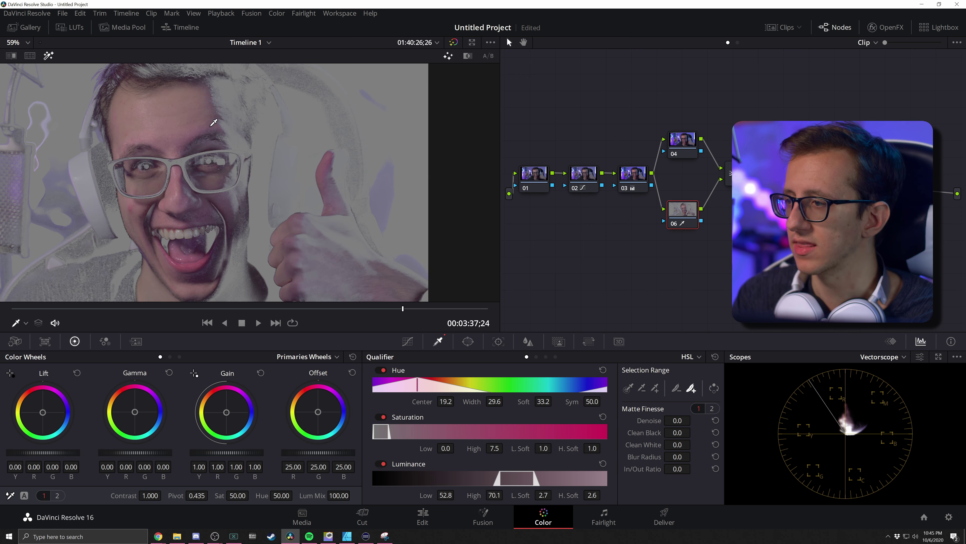
pyautogui.scroll(2, 236, 170)
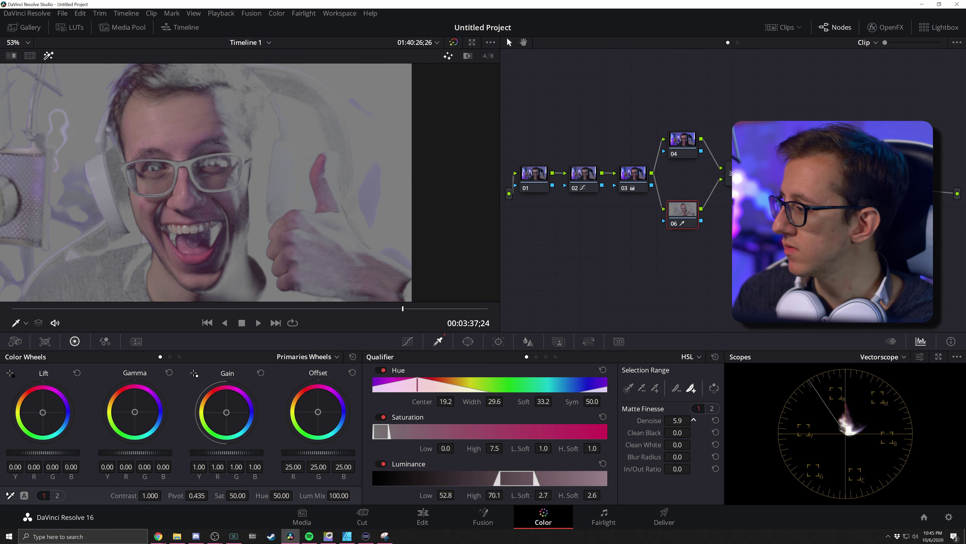
pyautogui.moveTo(694, 420); pyautogui.dragTo(694, 419)
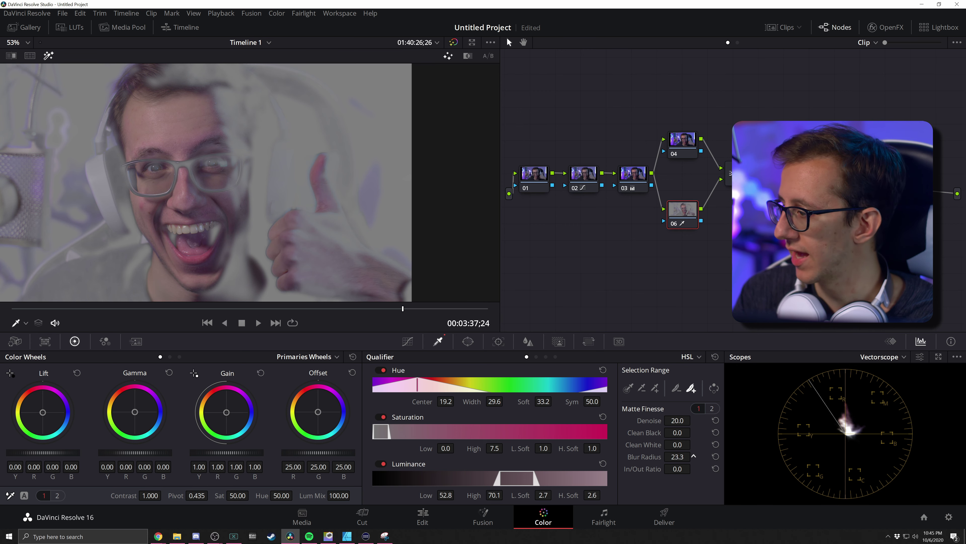
pyautogui.moveTo(694, 456); pyautogui.dragTo(693, 455)
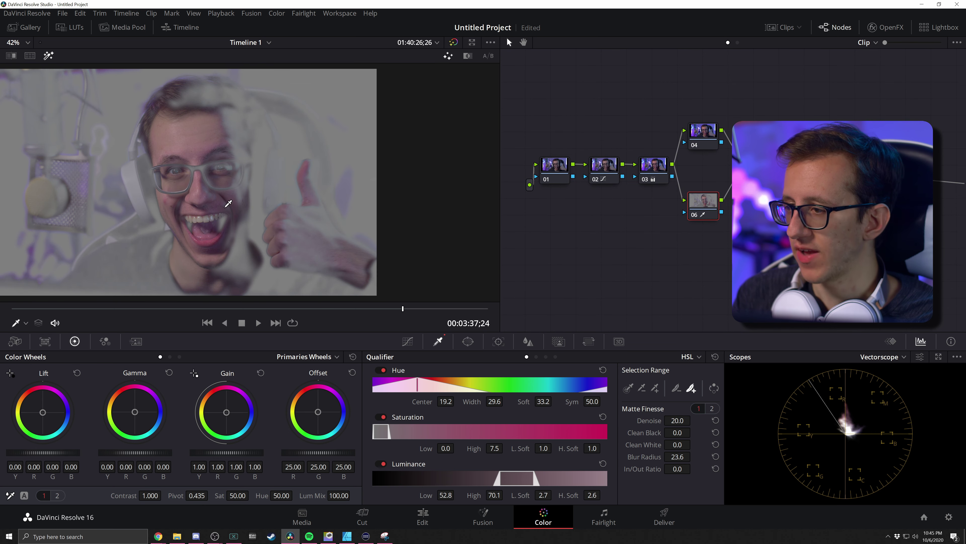
pyautogui.hotkey('shift', 'h')
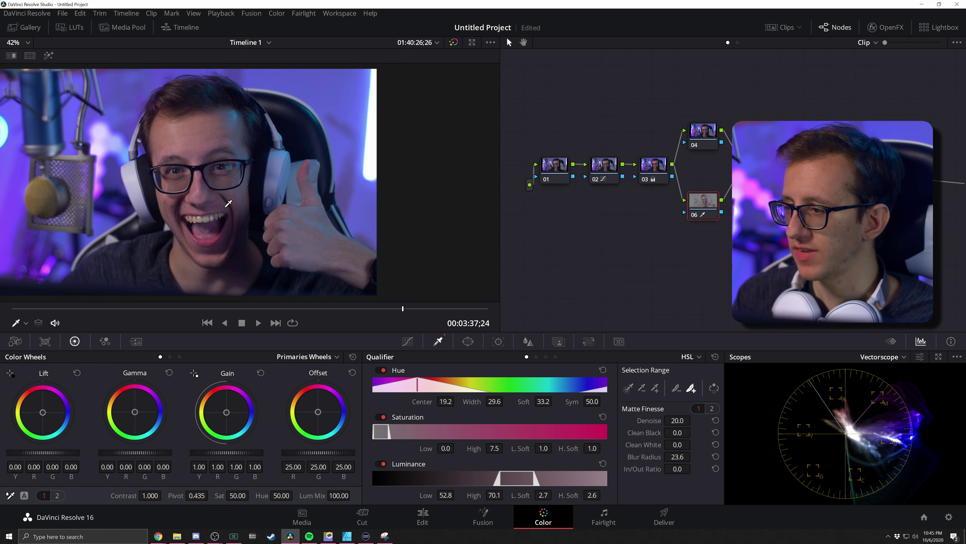
# Try shifting the Gain color balance on node 06 and on node 03, and undo the shift
pyautogui.moveTo(226, 414); pyautogui.dragTo(251, 404)
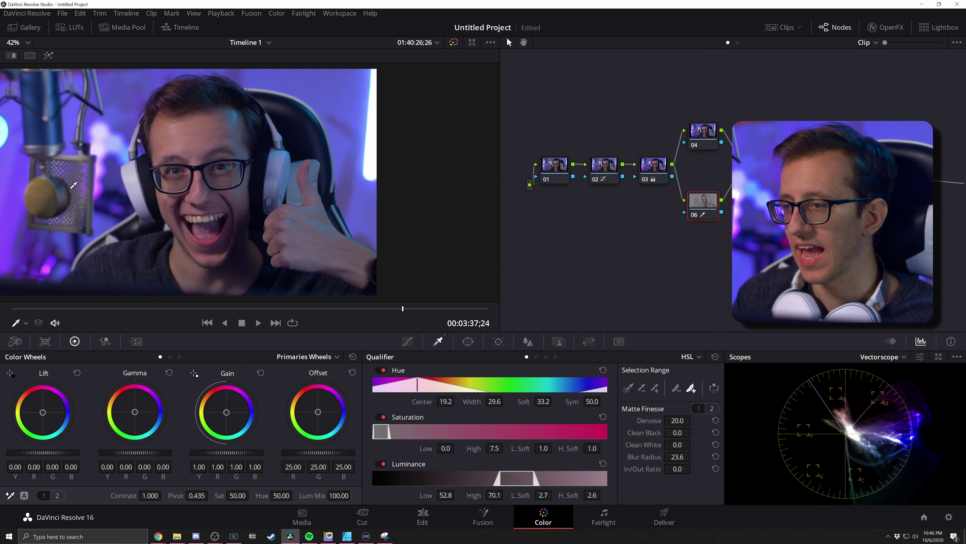
pyautogui.hotkey('shift', 'Up')
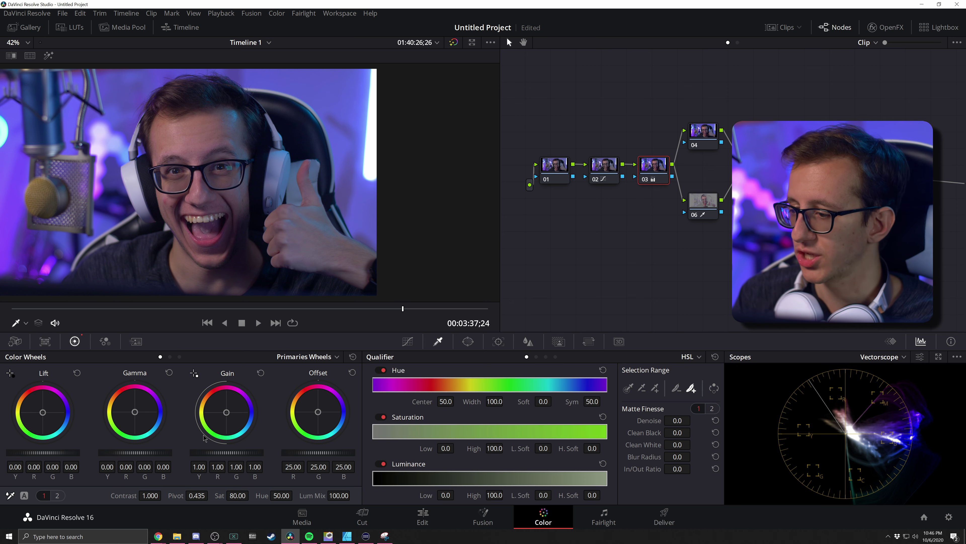
pyautogui.moveTo(227, 414); pyautogui.dragTo(225, 412)
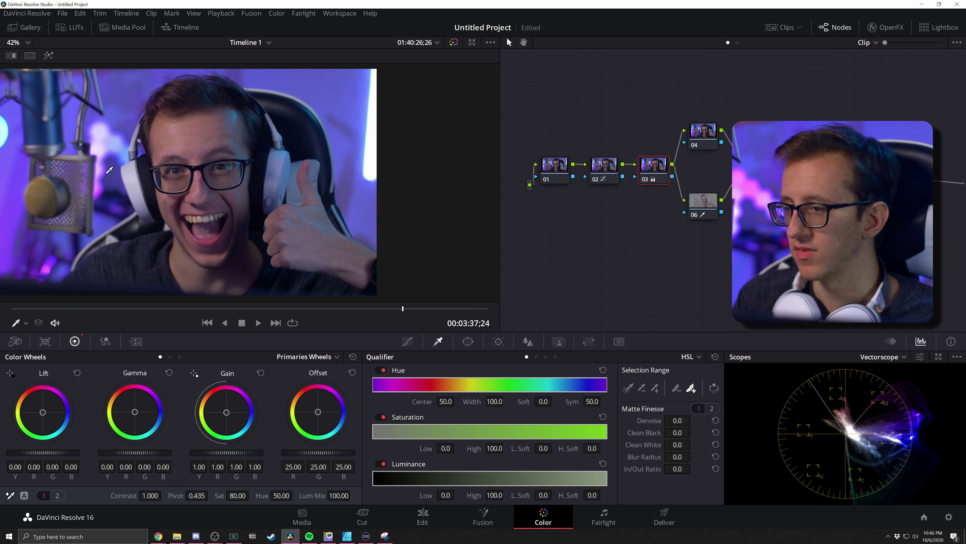
pyautogui.hotkey('ctrl', 'z')
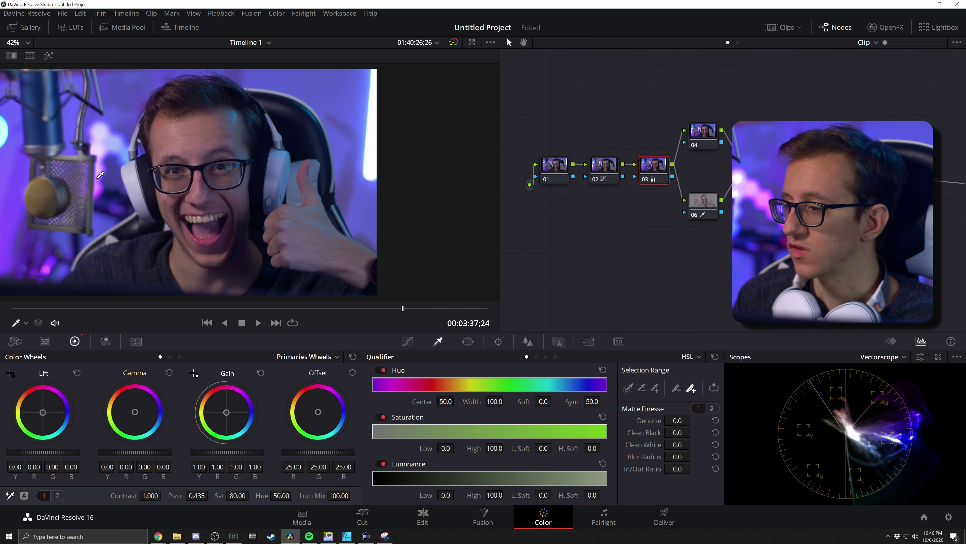
# Try shifting the Gain color balance on skin node 06 again and undo it
pyautogui.click(697, 203)
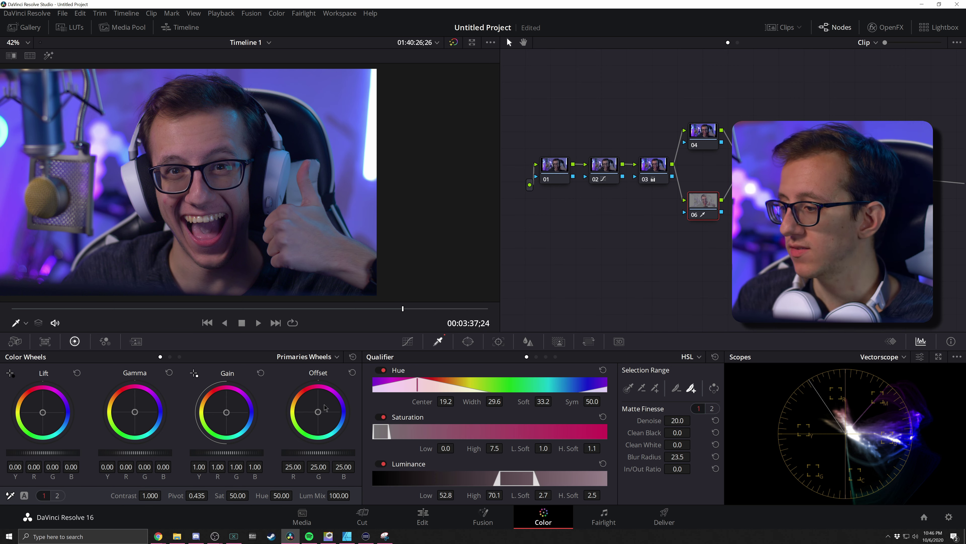
pyautogui.moveTo(226, 415); pyautogui.dragTo(227, 412)
pyautogui.hotkey('ctrl', 'z')
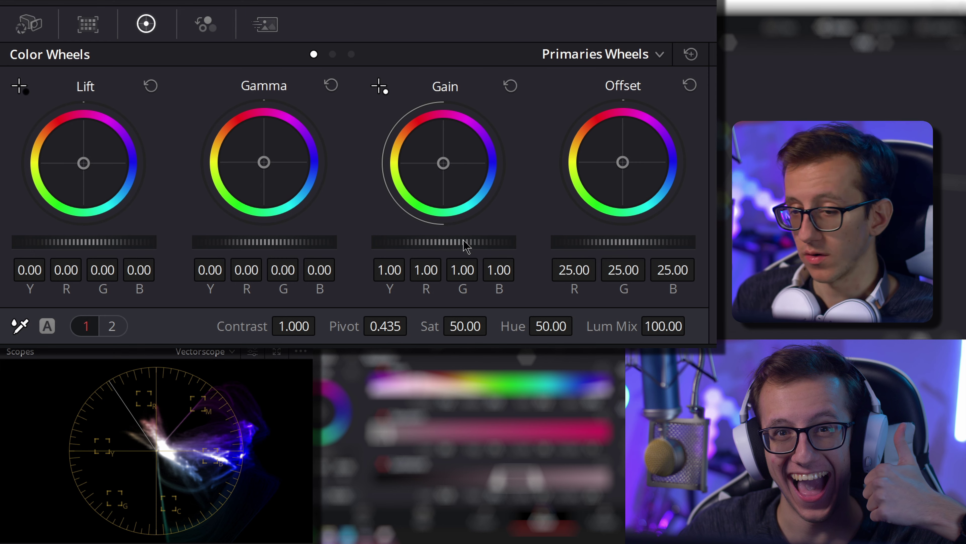
# Try raising node 06's Gain to 1.59, reset it, and try a Gain color balance shift and undo it
pyautogui.moveTo(466, 246); pyautogui.dragTo(512, 245)
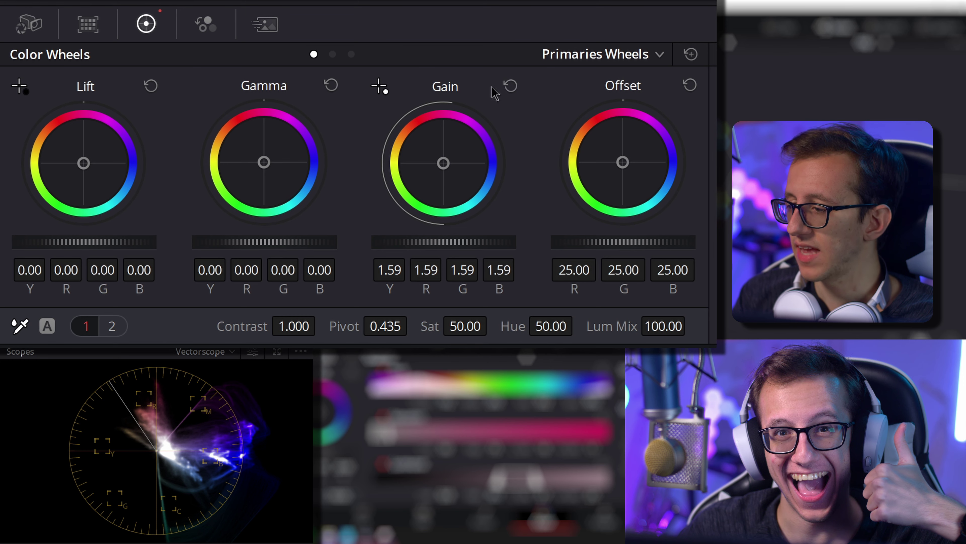
pyautogui.click(512, 87)
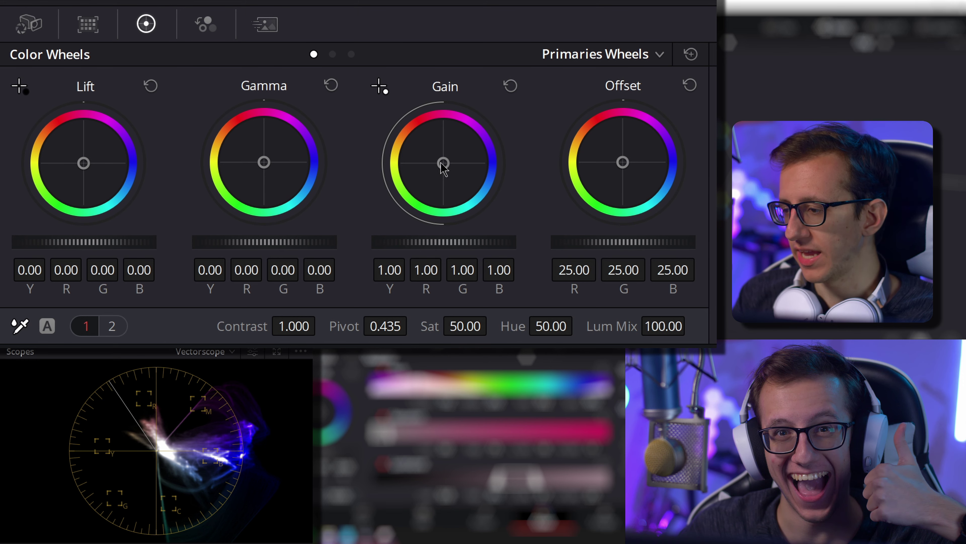
pyautogui.moveTo(443, 164)
pyautogui.mouseDown()
pyautogui.moveTo(434, 153)
pyautogui.moveTo(443, 148)
pyautogui.moveTo(461, 161)
pyautogui.mouseUp()
pyautogui.hotkey('ctrl', 'z')
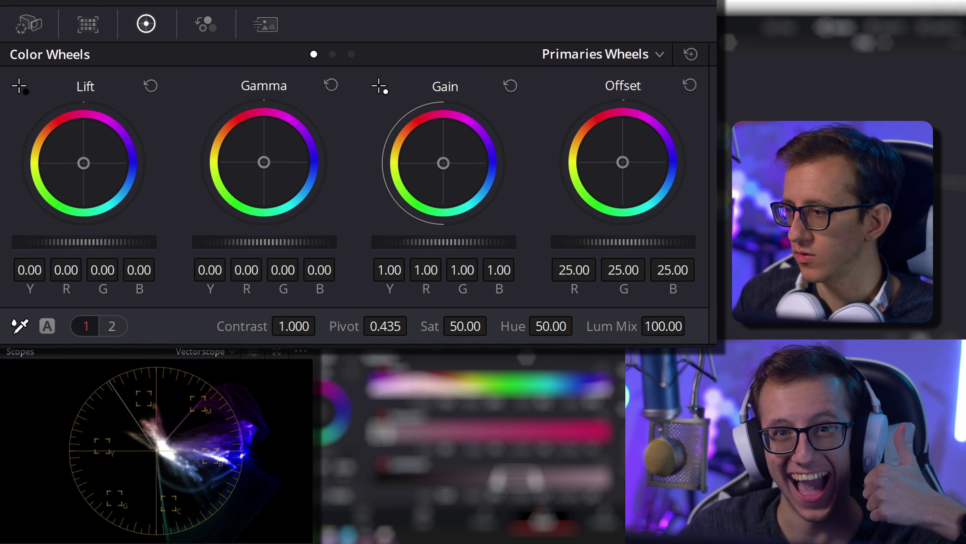
# Set node 06's Gamma to 0.02 with blue at -0.02, try Gain at 1.07 with blue at 0.97, and reset Gain
pyautogui.moveTo(444, 242); pyautogui.dragTo(460, 242)
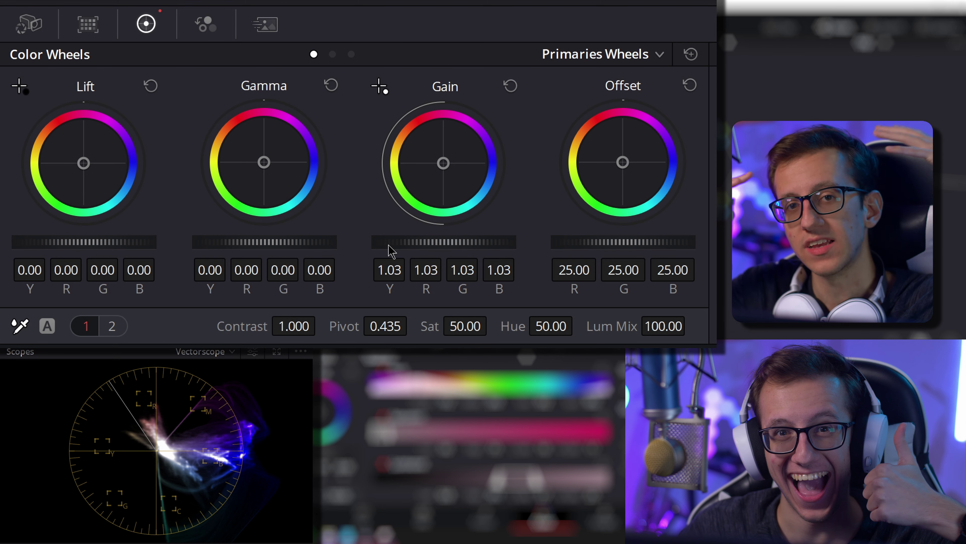
pyautogui.moveTo(388, 245); pyautogui.dragTo(411, 245)
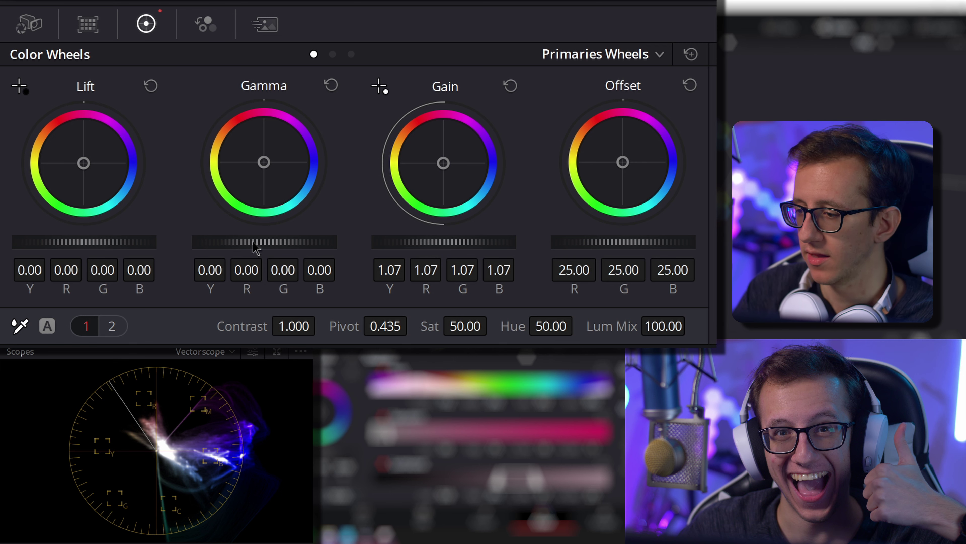
pyautogui.moveTo(265, 242); pyautogui.dragTo(269, 241)
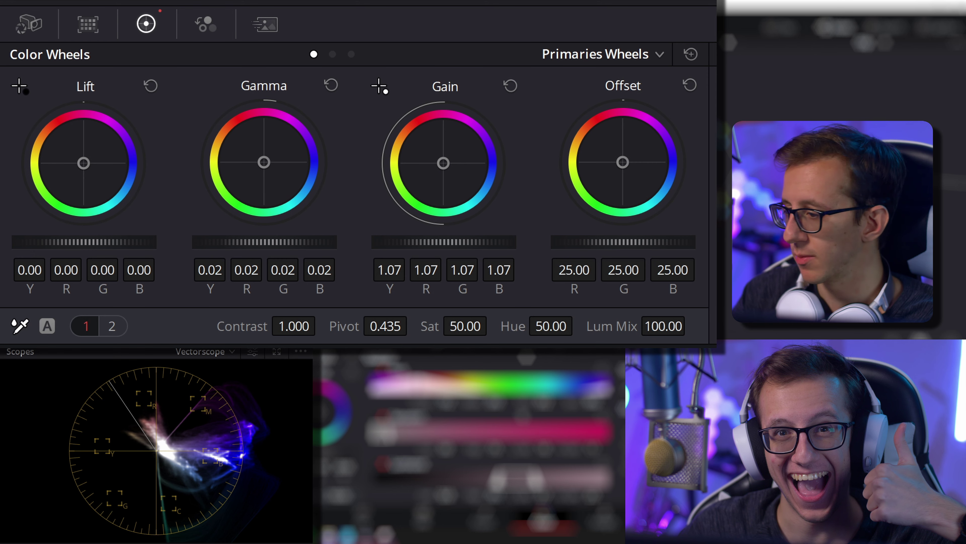
pyautogui.moveTo(263, 164); pyautogui.dragTo(257, 161)
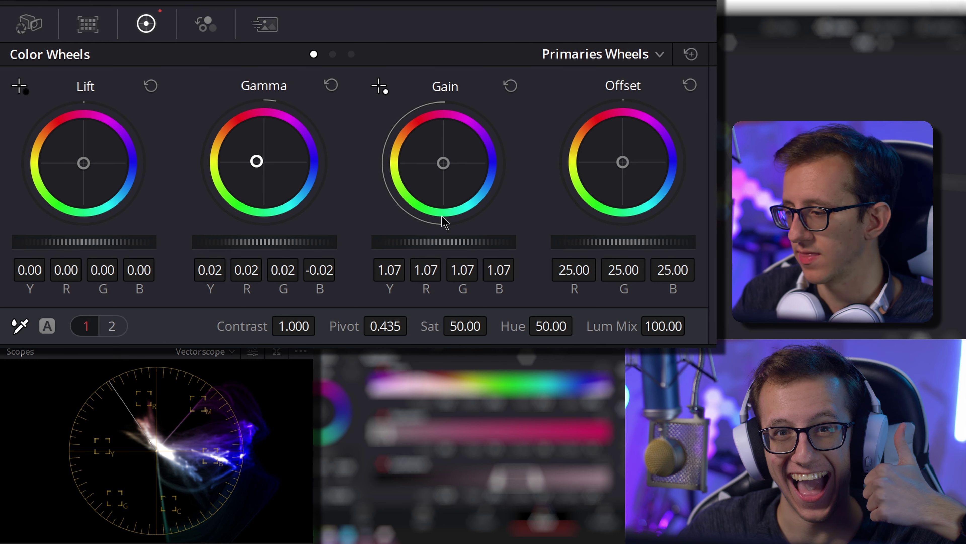
pyautogui.moveTo(443, 163); pyautogui.dragTo(441, 162)
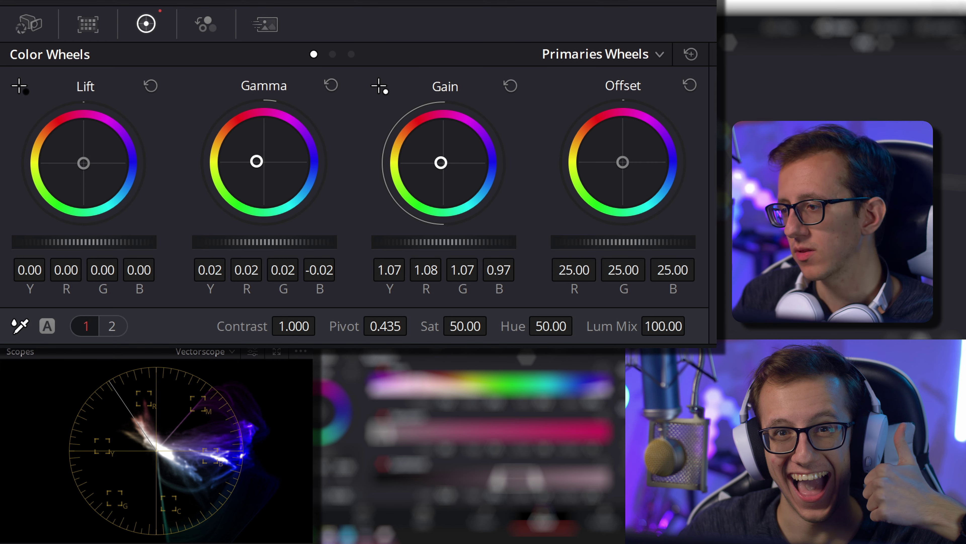
pyautogui.click(511, 89)
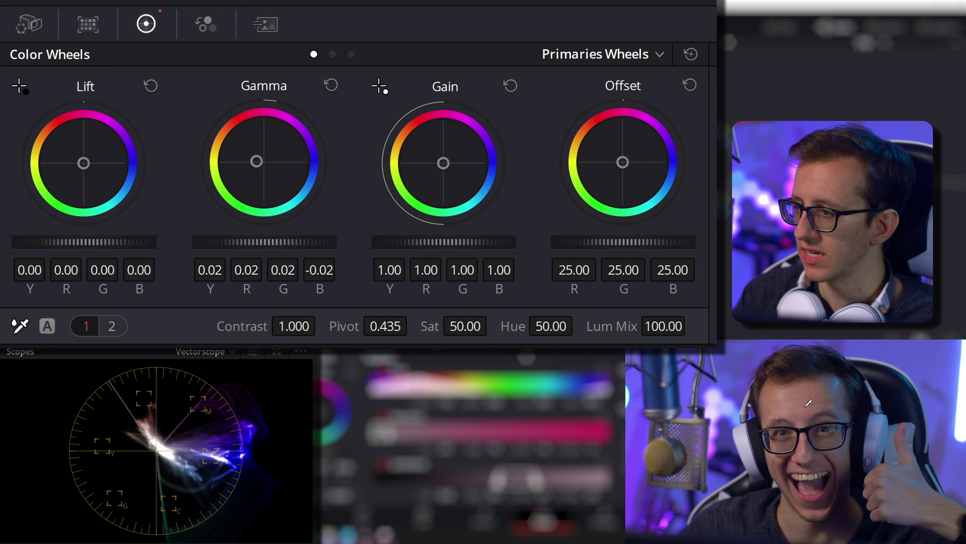
# Try warming node 06 with a Temp of 510.0 and reset Temp to 0.0
pyautogui.click(113, 327)
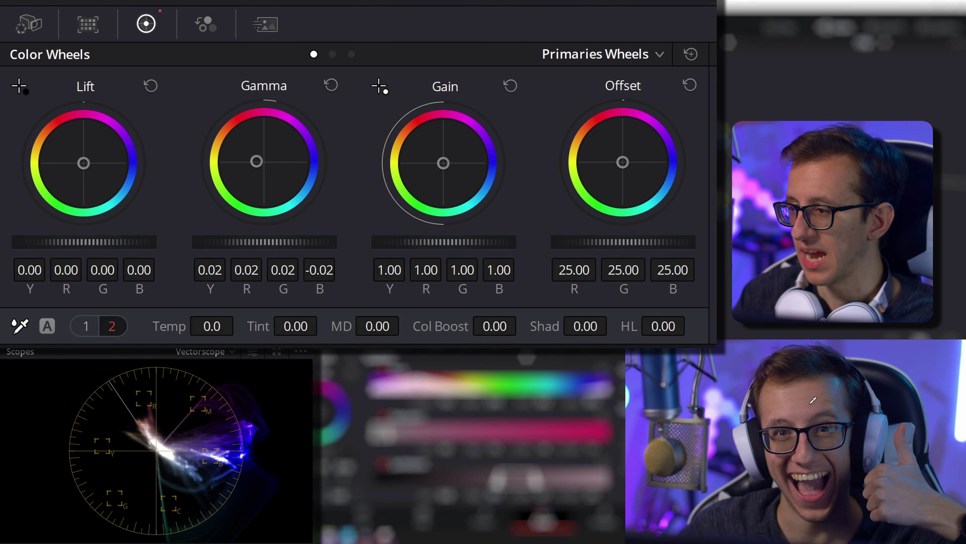
pyautogui.moveTo(207, 326); pyautogui.dragTo(239, 324)
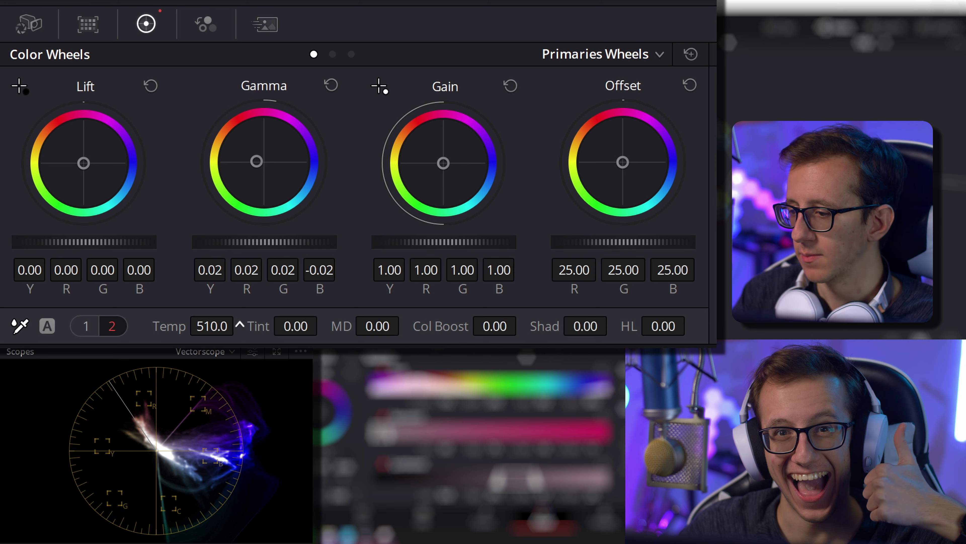
pyautogui.doubleClick(206, 327)
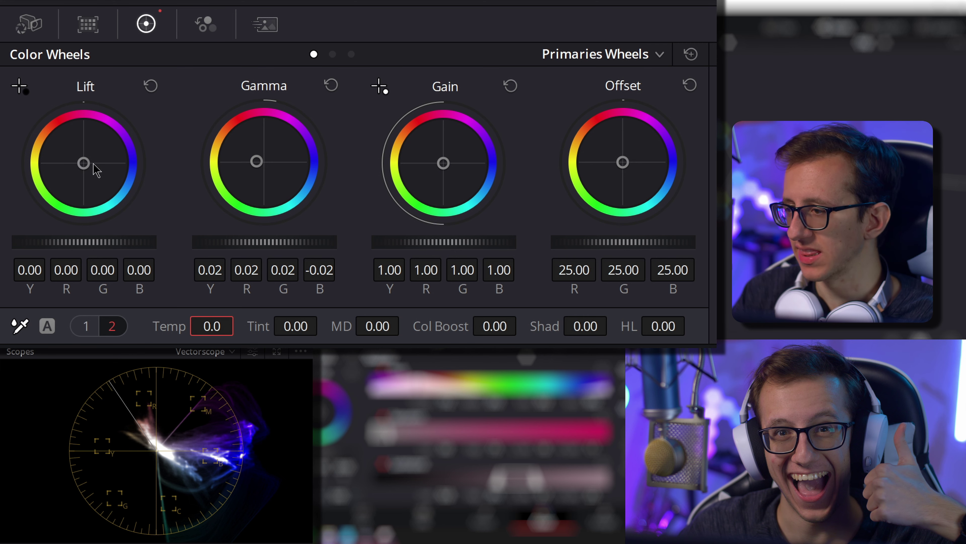
# Try warming node 06's Lift balance, first to red 0.06 and blue -0.04, and again to blue -0.08, resetting Lift each time
pyautogui.moveTo(82, 164)
pyautogui.mouseDown()
pyautogui.moveTo(91, 162)
pyautogui.moveTo(79, 157)
pyautogui.mouseUp()
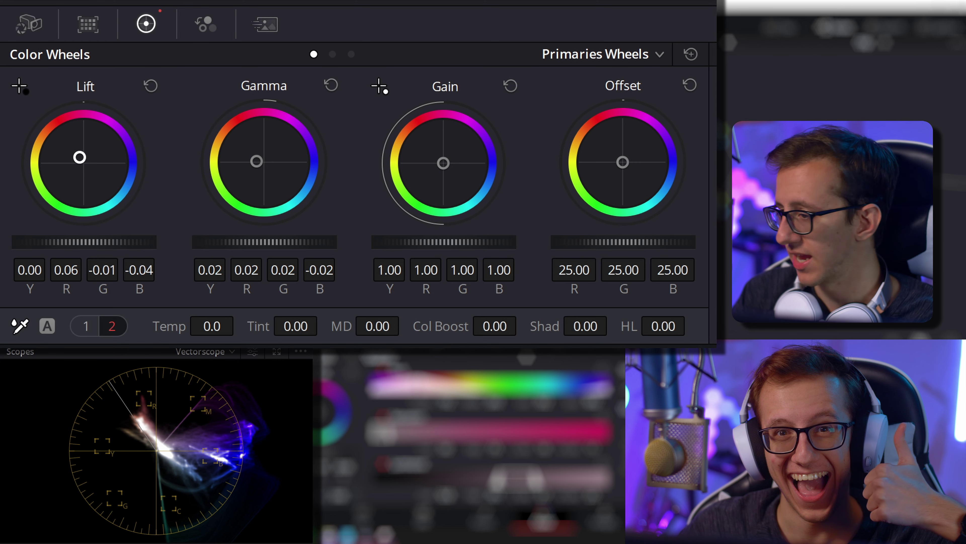
pyautogui.click(151, 85)
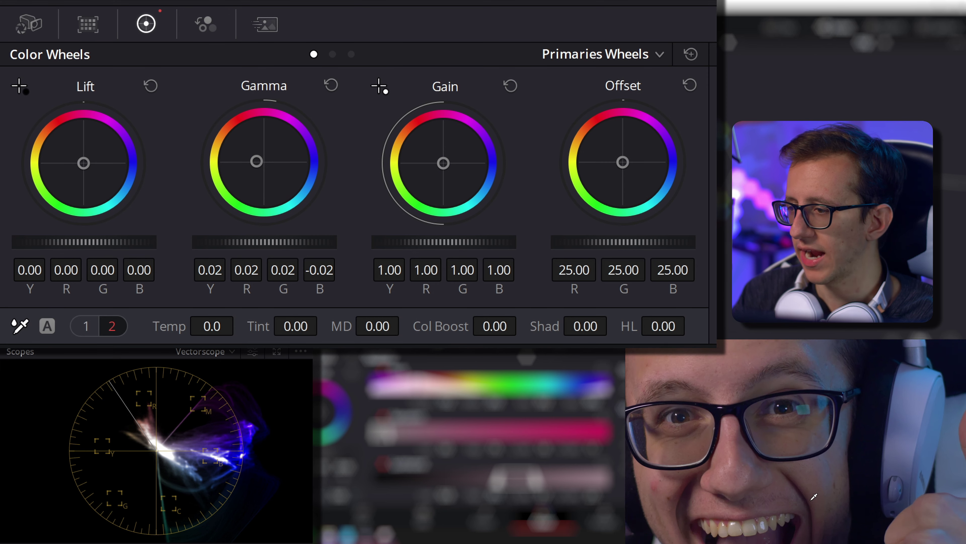
pyautogui.moveTo(84, 162); pyautogui.dragTo(77, 162)
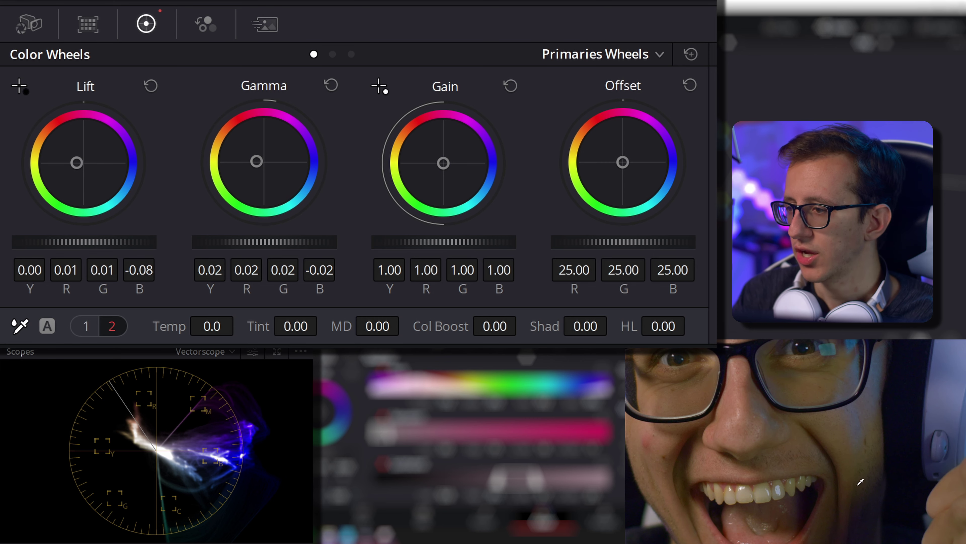
pyautogui.click(150, 85)
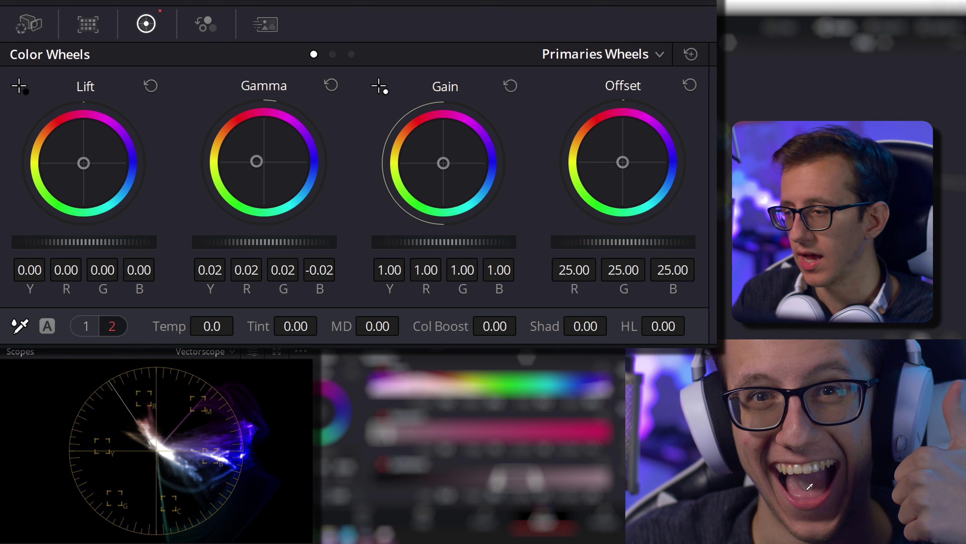
# Fine-tune node 06's balance with Gamma blue at -0.03, Gain red at 1.01 and Gain blue at 0.97
pyautogui.moveTo(257, 164); pyautogui.dragTo(256, 162)
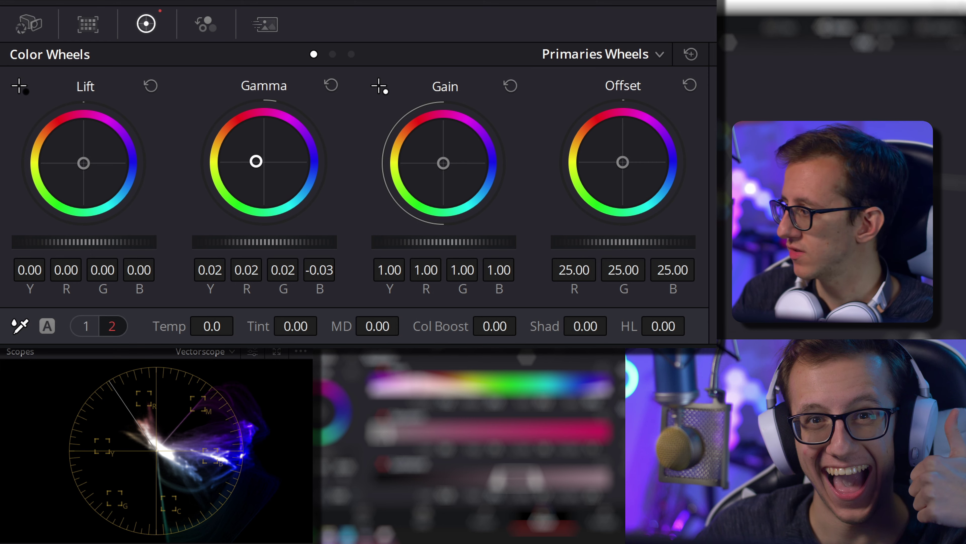
pyautogui.moveTo(443, 164); pyautogui.dragTo(442, 162)
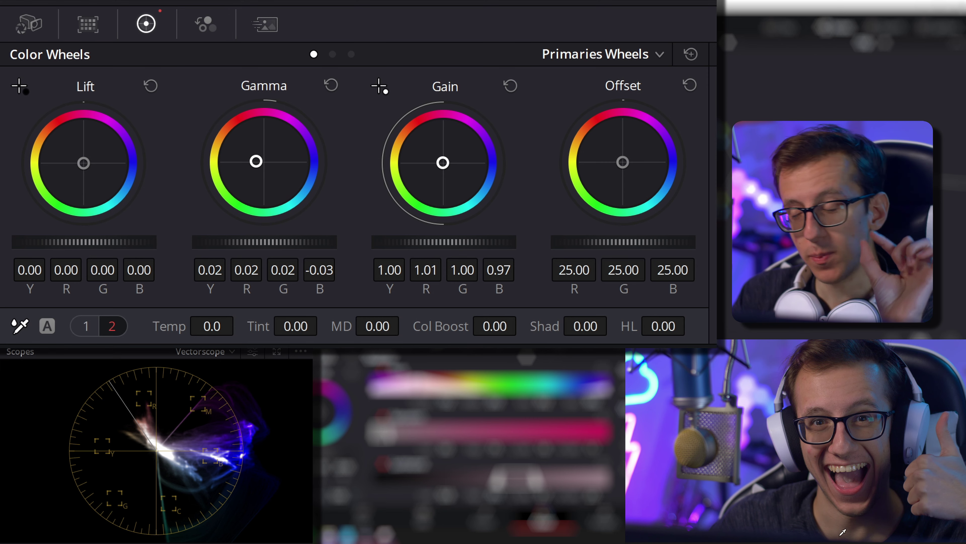
# Compare the Primaries Wheels with the Log wheels and the Primaries Bars
pyautogui.click(351, 54)
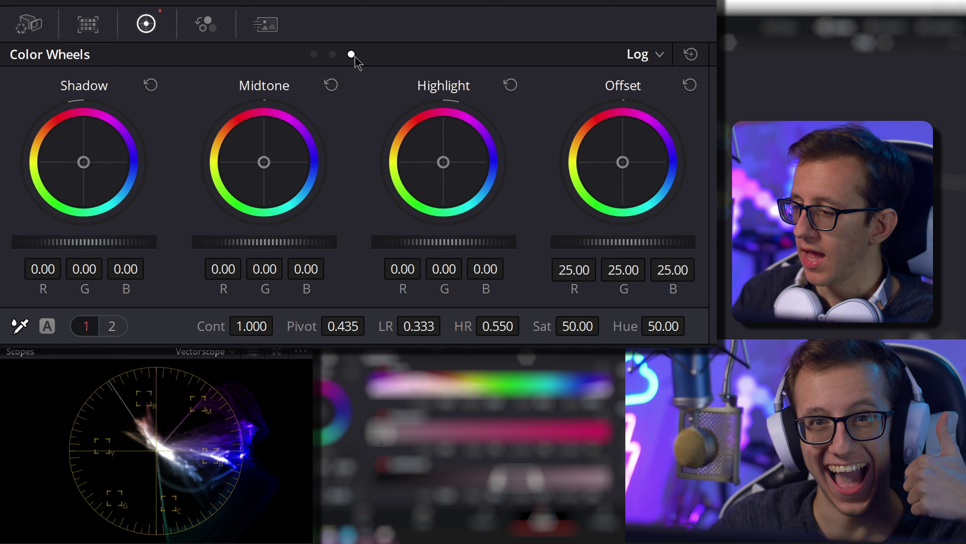
pyautogui.click(314, 54)
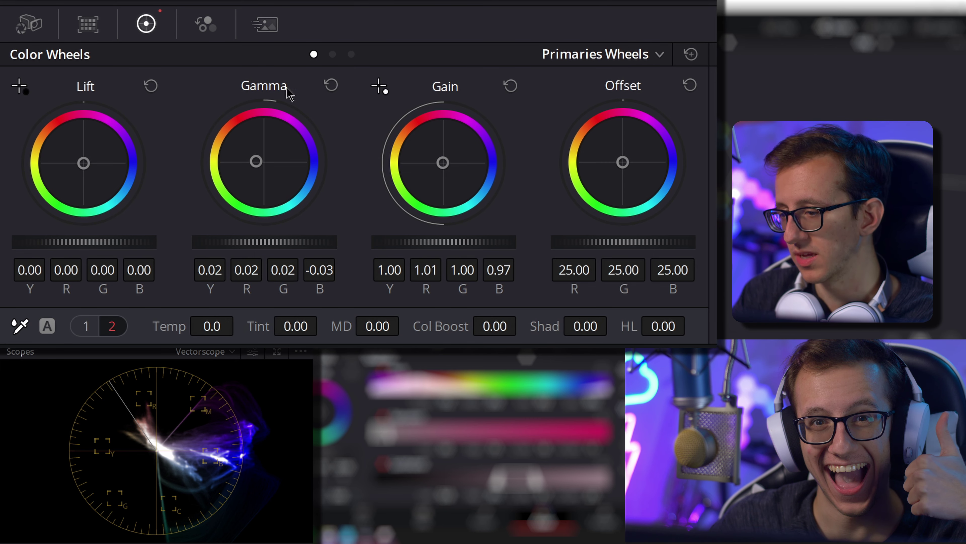
pyautogui.click(351, 56)
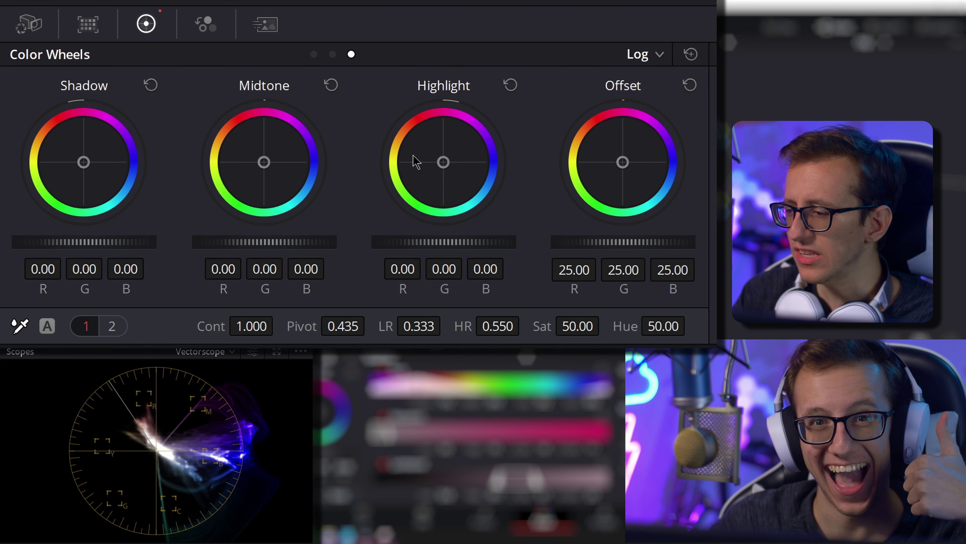
pyautogui.click(333, 55)
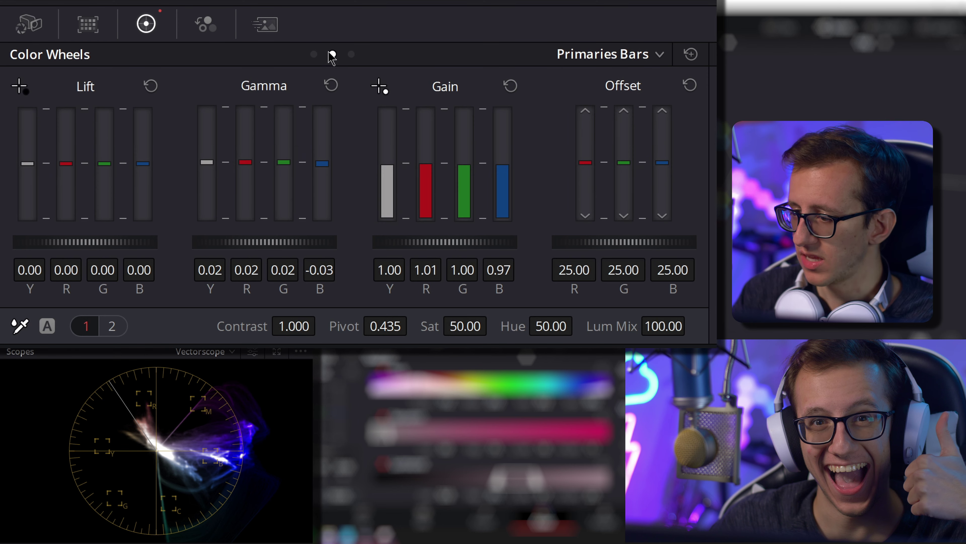
# Try shifting the Primaries Gain balance strongly toward blue, with green 0.95 and blue 1.47, and reset Gain
pyautogui.click(314, 54)
pyautogui.moveTo(443, 162); pyautogui.dragTo(456, 163)
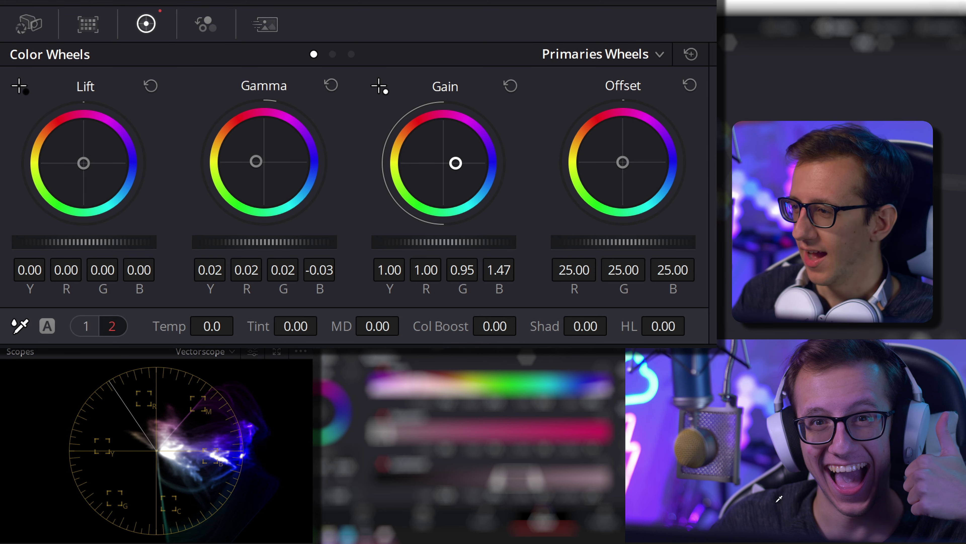
pyautogui.click(512, 87)
# Try pushing the Log Highlight balance to the warm edge, with red 0.41, green 0.14 and blue -1.00
pyautogui.click(351, 54)
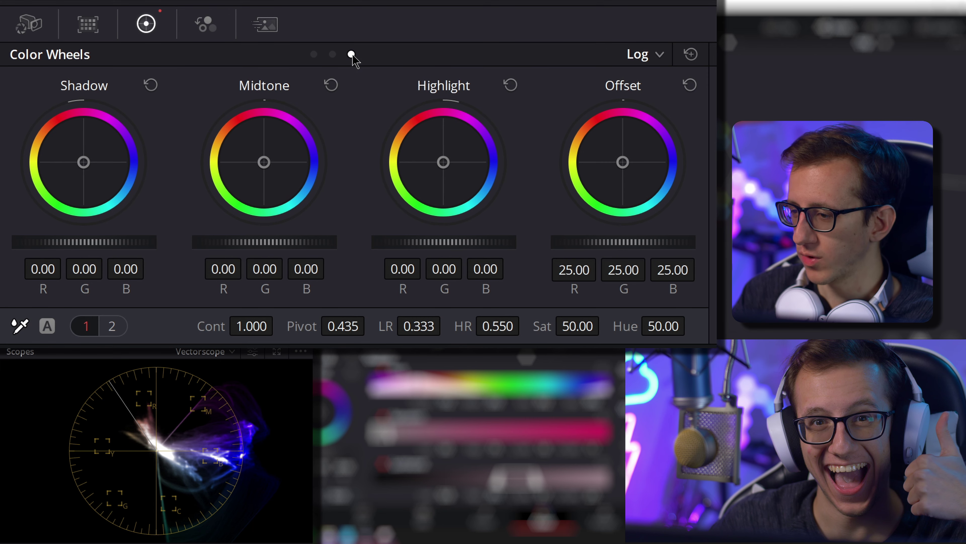
pyautogui.moveTo(483, 150); pyautogui.dragTo(388, 149)
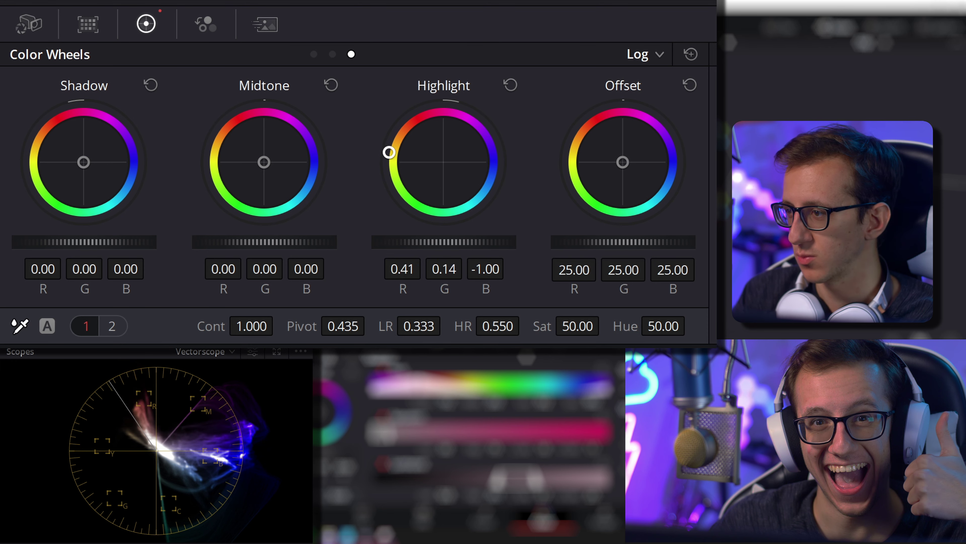
pyautogui.moveTo(388, 149); pyautogui.dragTo(388, 158)
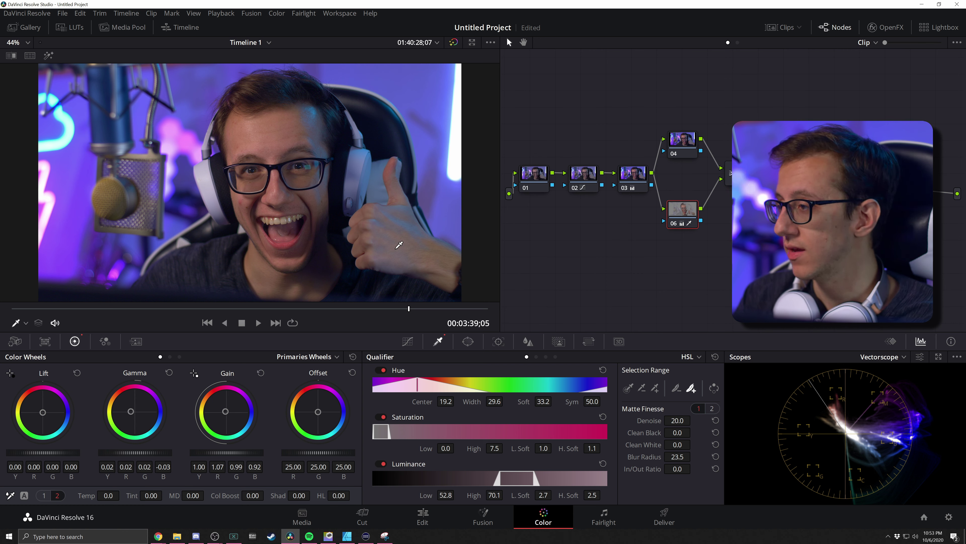
# Add two serial nodes after the Layer Mixer, placing the second on a new row beneath the raised node tree
pyautogui.click(534, 173)
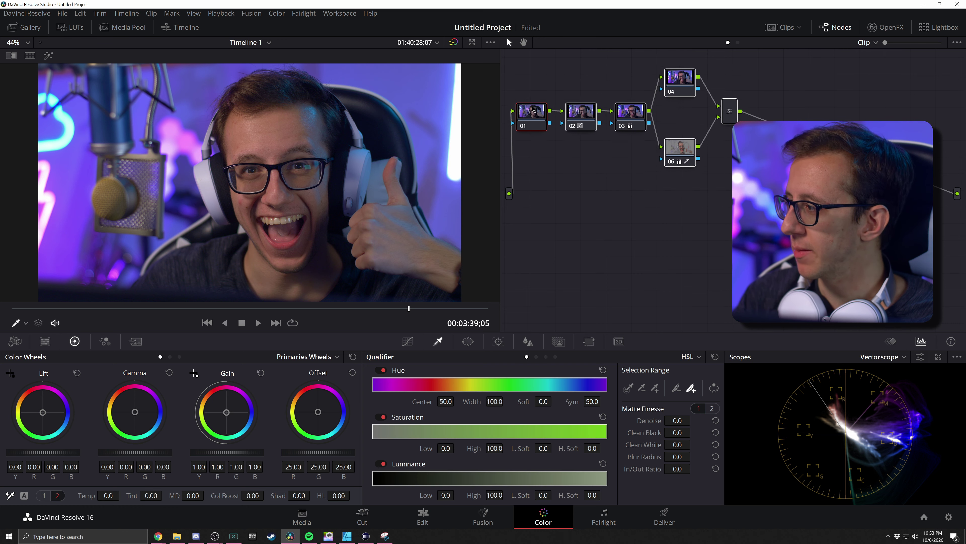
pyautogui.moveTo(533, 110); pyautogui.dragTo(534, 98)
pyautogui.click(730, 97)
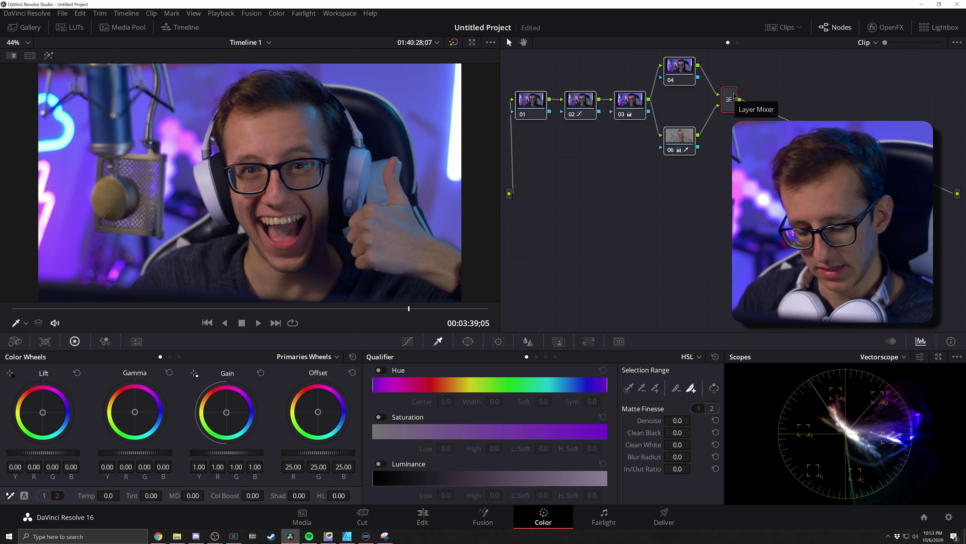
pyautogui.hotkey('alt', 's')
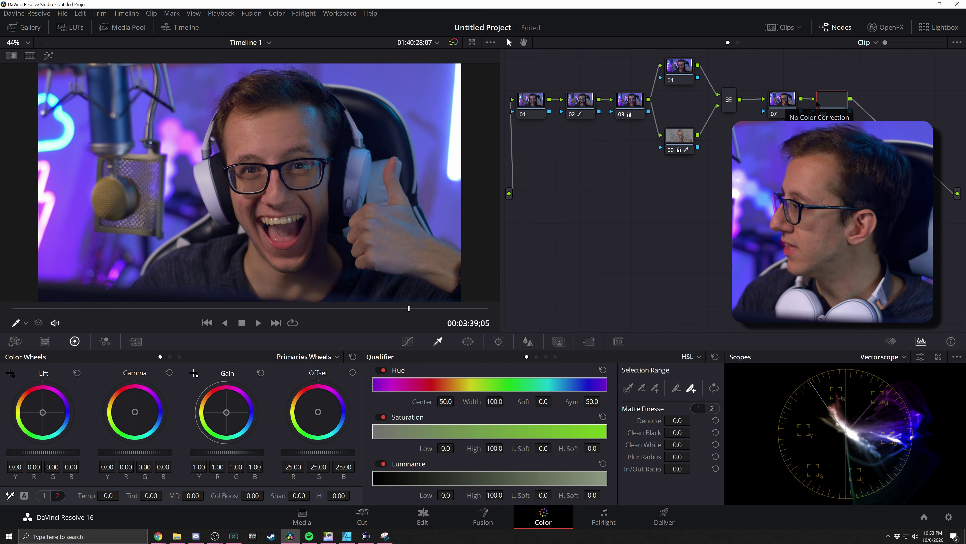
pyautogui.hotkey('alt', 'o')
pyautogui.moveTo(670, 202); pyautogui.dragTo(536, 232)
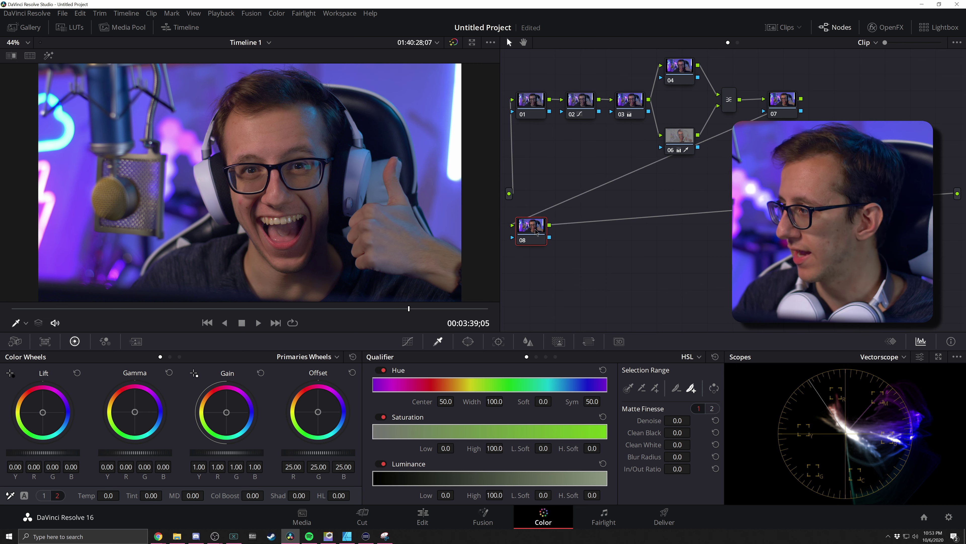
# Add a serial node after node 08 and a second node running in parallel with it
pyautogui.click(783, 101)
pyautogui.click(533, 232)
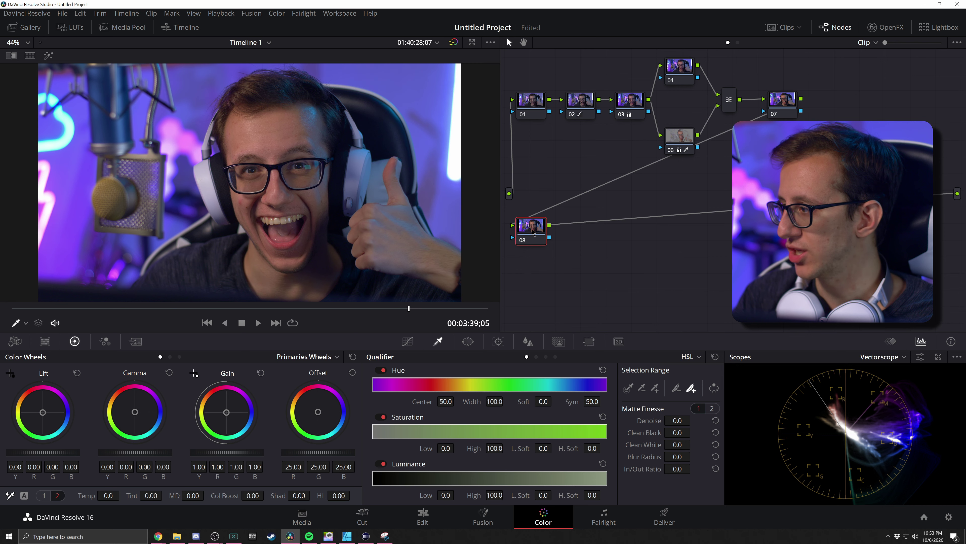
pyautogui.hotkey('alt', 's')
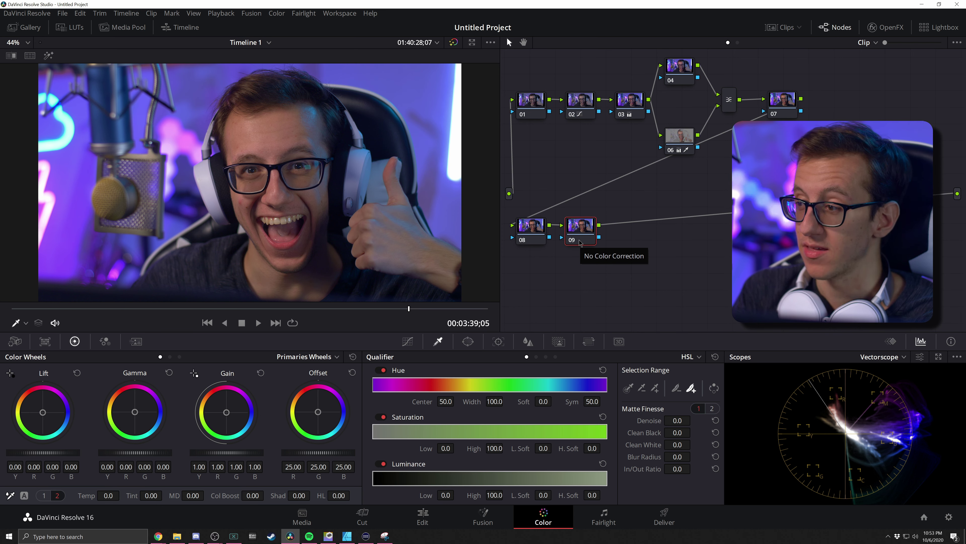
pyautogui.hotkey('alt', 'p')
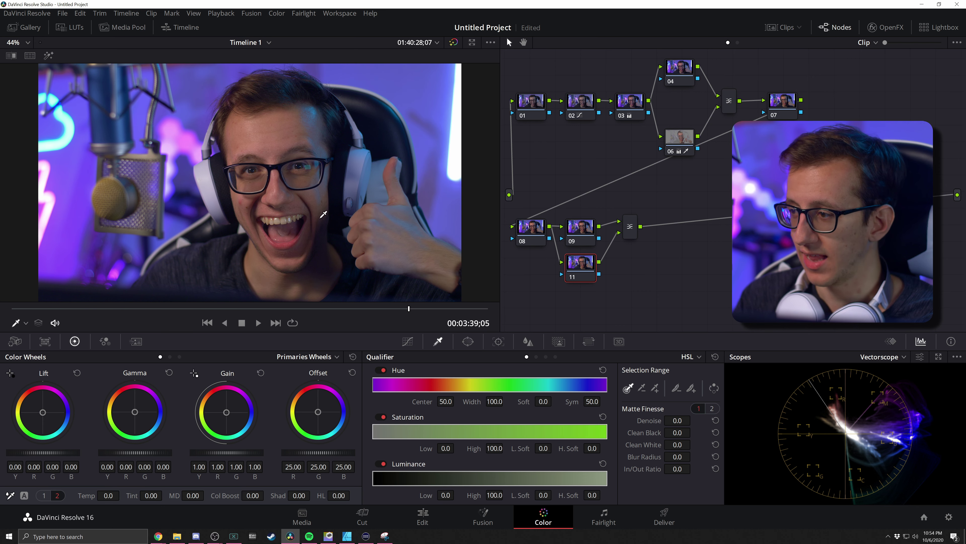
# Qualify the teeth on node 11 by sampling their colour across the upper row, with the highlight view showing the selection
pyautogui.scroll(5, 231, 158)
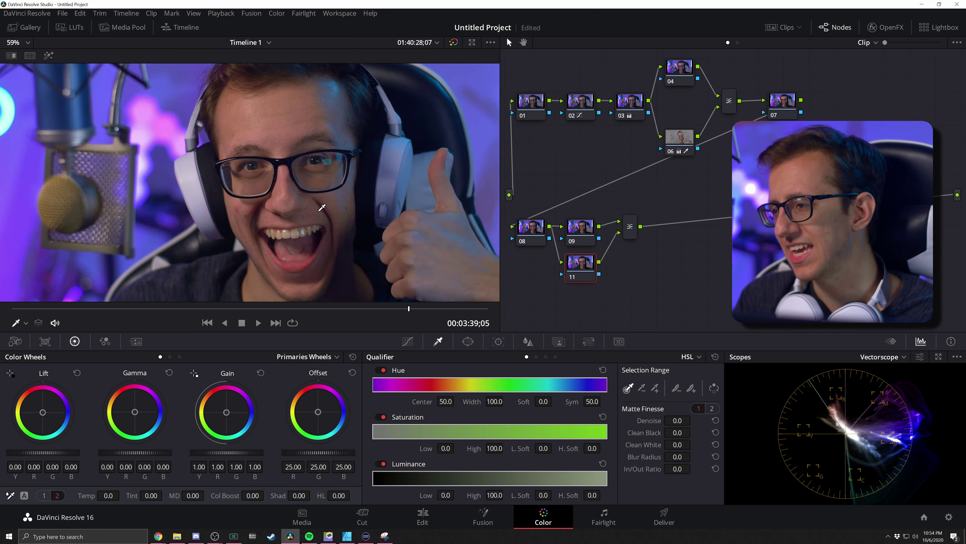
pyautogui.scroll(-3, 231, 159)
pyautogui.scroll(4, 266, 163)
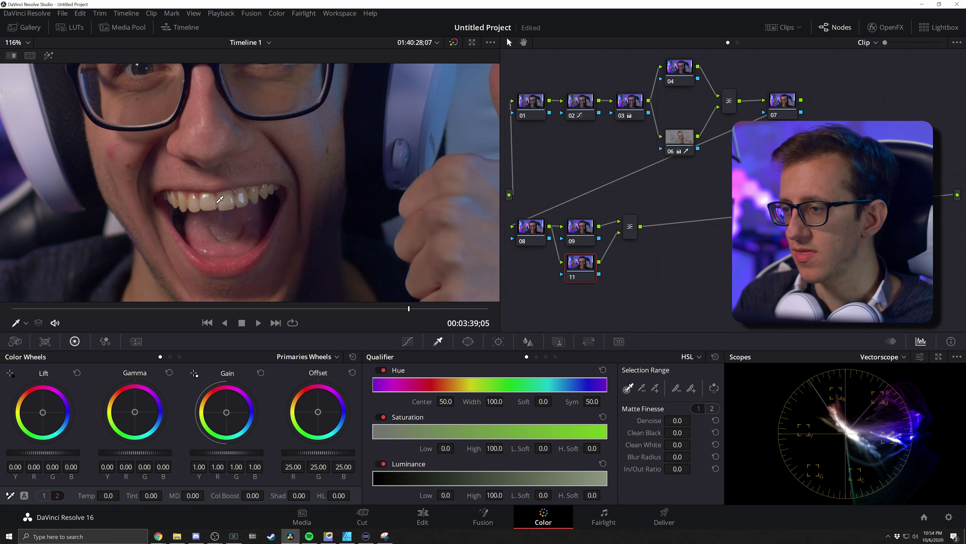
pyautogui.scroll(-5, 296, 170)
pyautogui.scroll(-2, 296, 170)
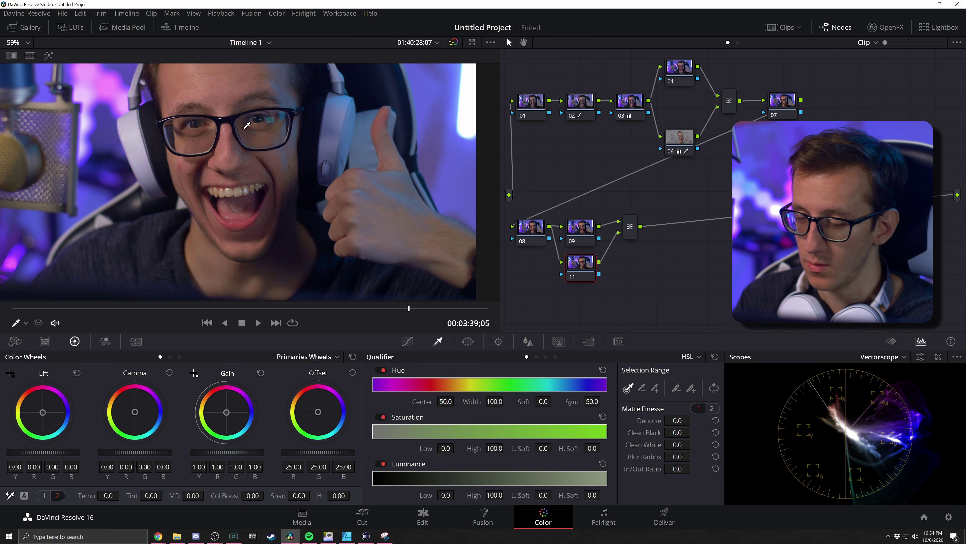
pyautogui.scroll(-3, 253, 210)
pyautogui.scroll(3, 254, 210)
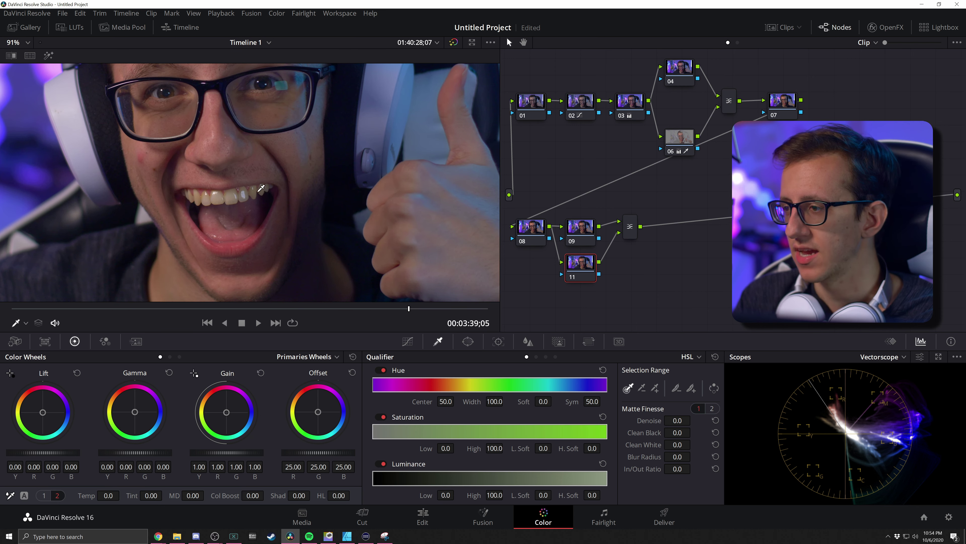
pyautogui.scroll(-2, 237, 187)
pyautogui.moveTo(240, 195); pyautogui.dragTo(272, 223)
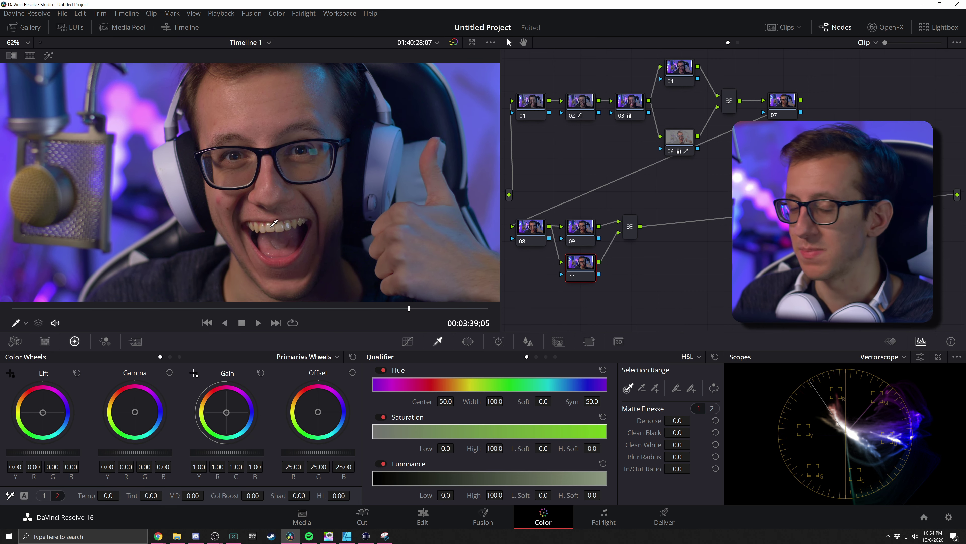
pyautogui.scroll(1, 297, 235)
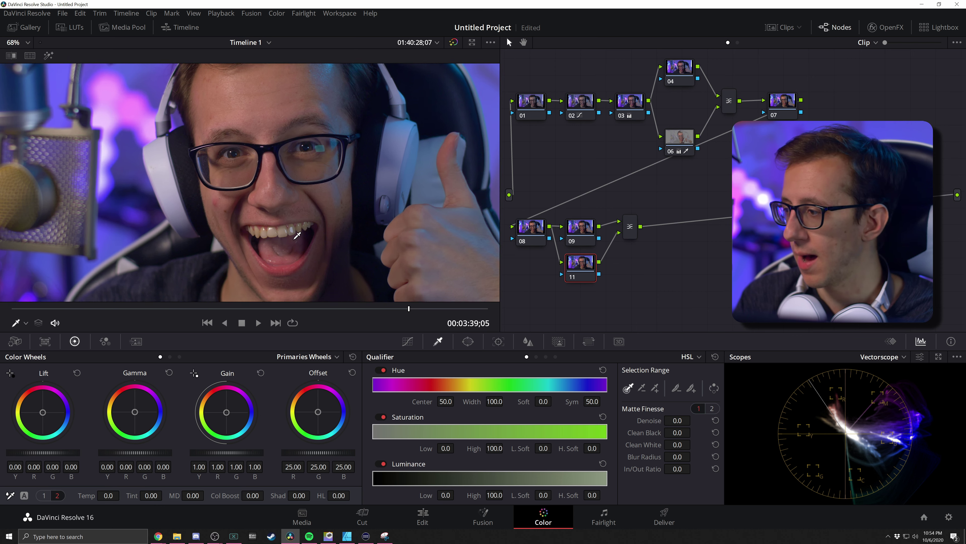
pyautogui.scroll(1, 298, 235)
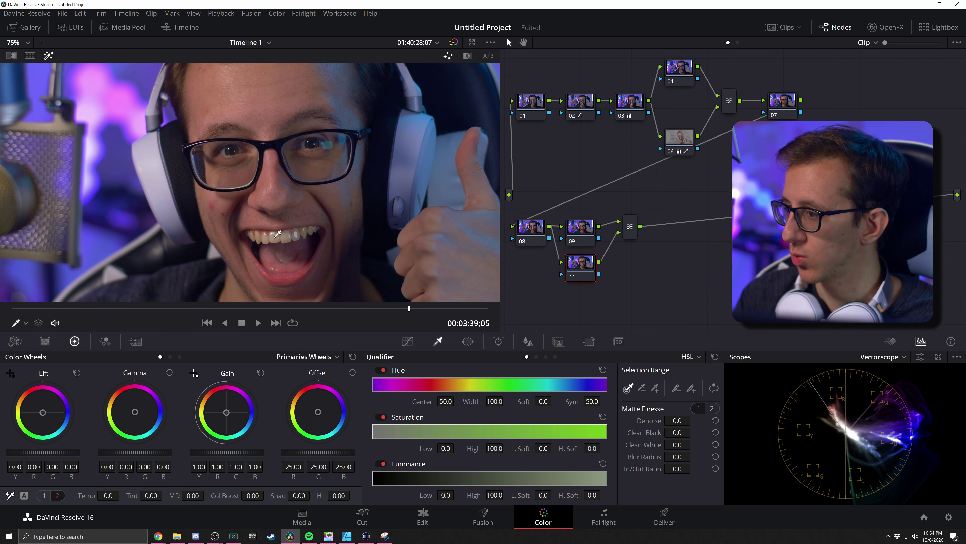
pyautogui.scroll(2, 278, 233)
pyautogui.click(285, 246)
pyautogui.moveTo(286, 246); pyautogui.dragTo(292, 246)
pyautogui.scroll(-3, 289, 243)
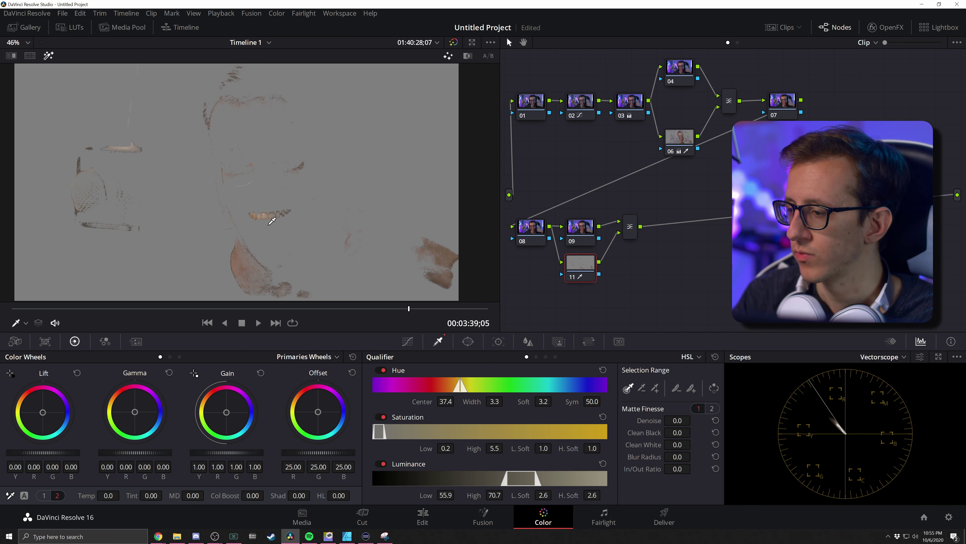
pyautogui.scroll(2, 276, 212)
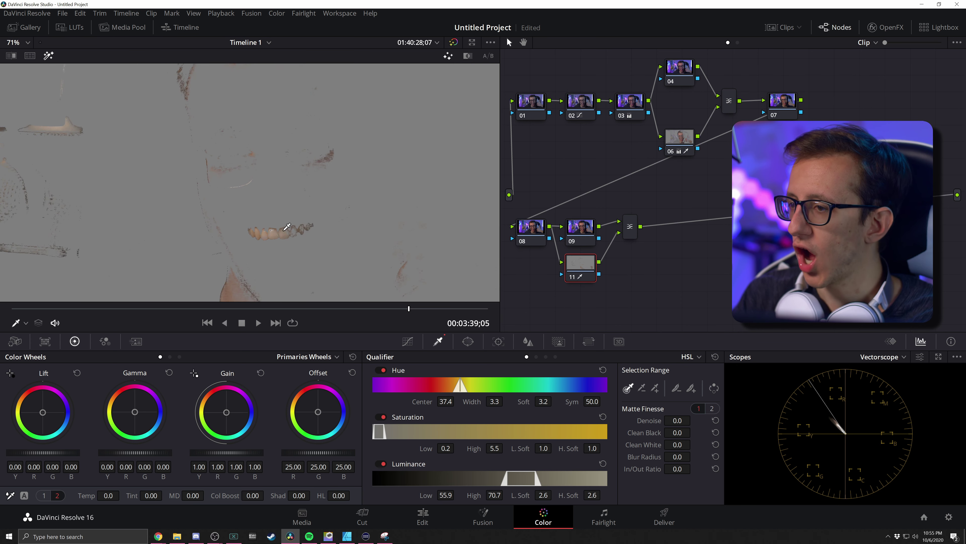
pyautogui.scroll(-2, 262, 207)
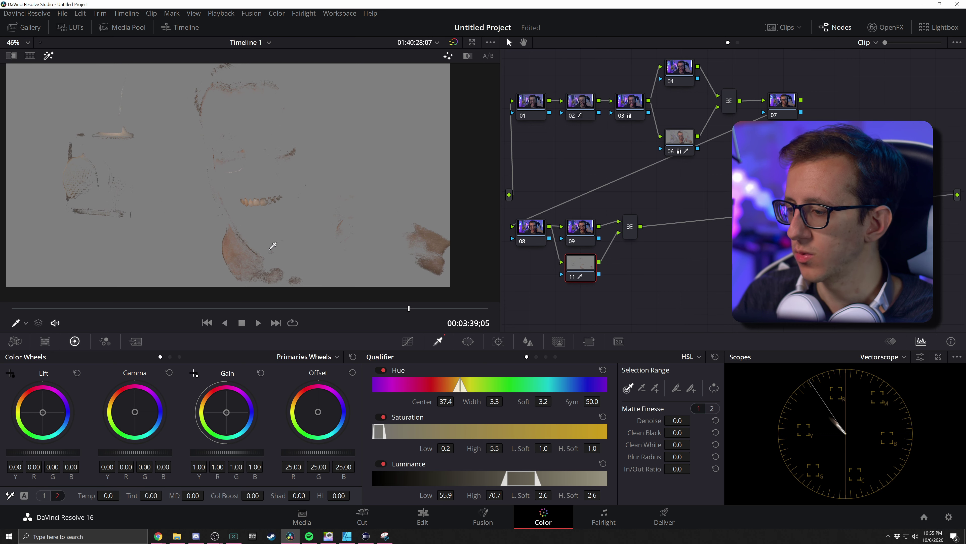
# Set the qualified teeth's saturation to 30 and Gain to 1.05, and turn off the highlight view
pyautogui.click(44, 495)
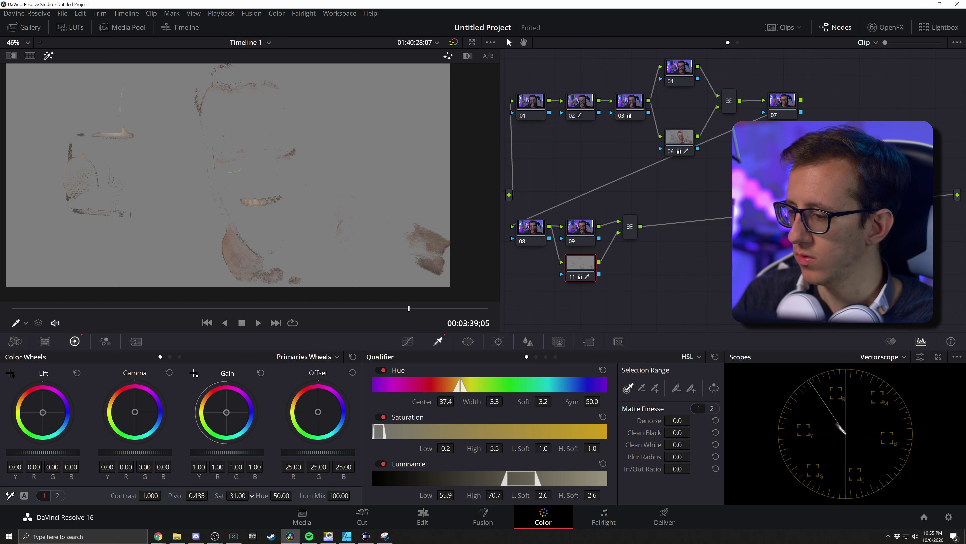
pyautogui.moveTo(252, 495); pyautogui.dragTo(249, 495)
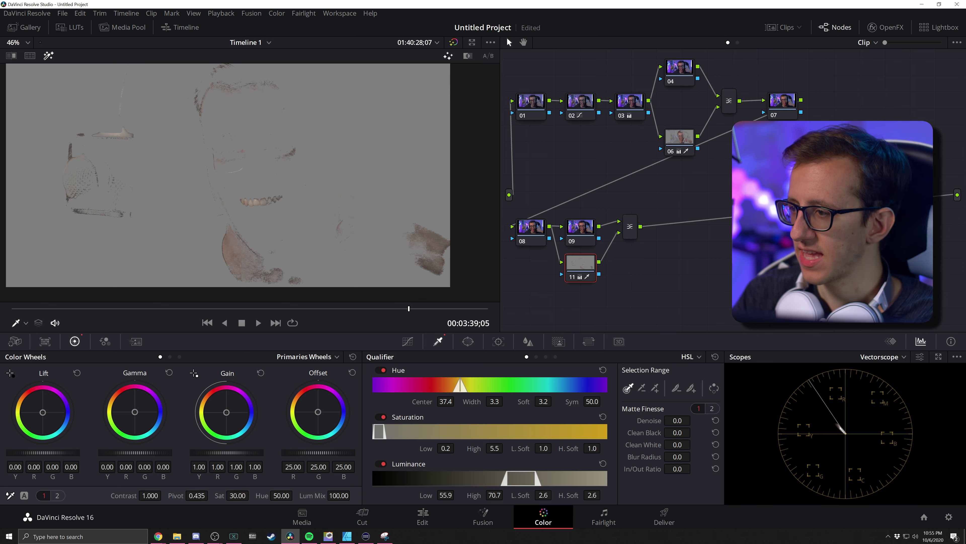
pyautogui.moveTo(226, 452); pyautogui.dragTo(228, 453)
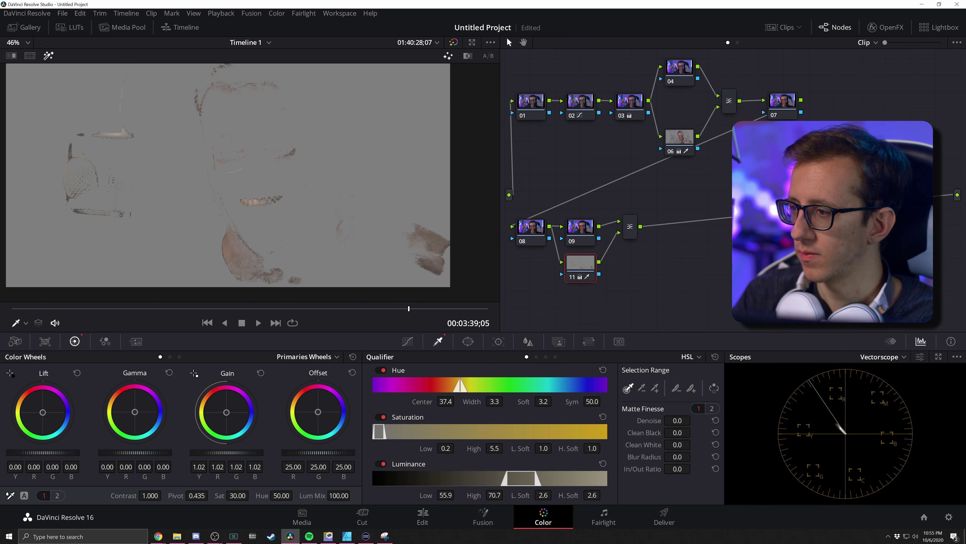
pyautogui.moveTo(231, 452); pyautogui.dragTo(236, 452)
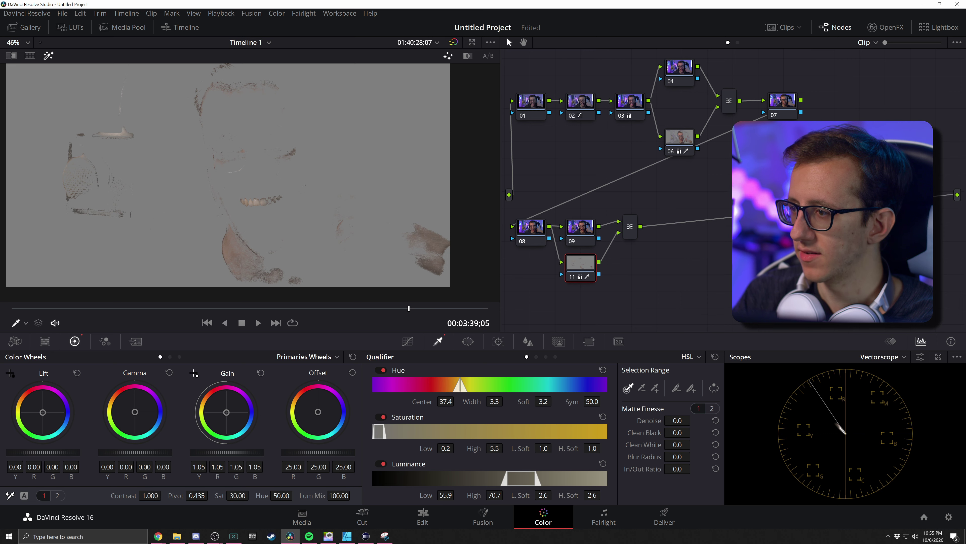
pyautogui.hotkey('shift', 'h')
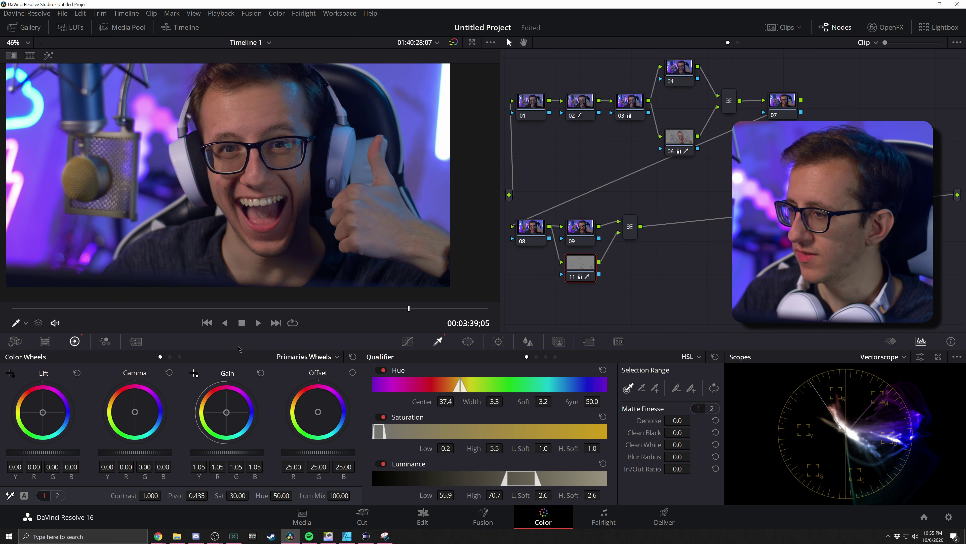
# Select node 09 and examine the teeth up close and in the full frame
pyautogui.scroll(-1, 273, 174)
pyautogui.click(584, 234)
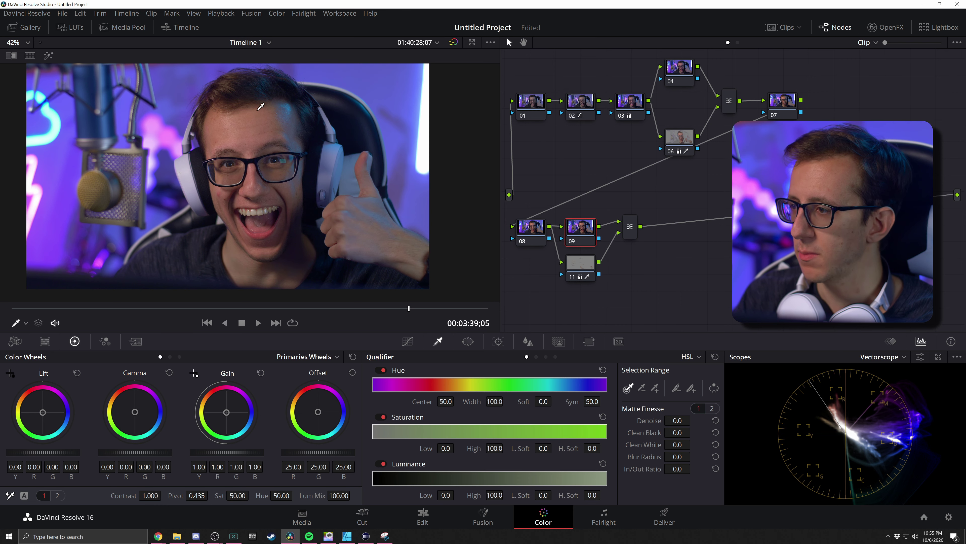
pyautogui.scroll(4, 255, 236)
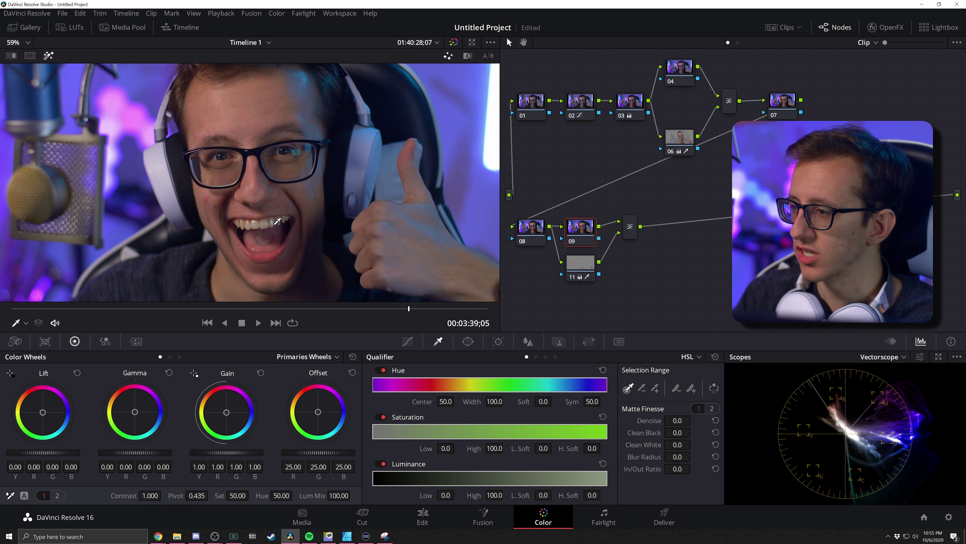
pyautogui.scroll(-2, 279, 219)
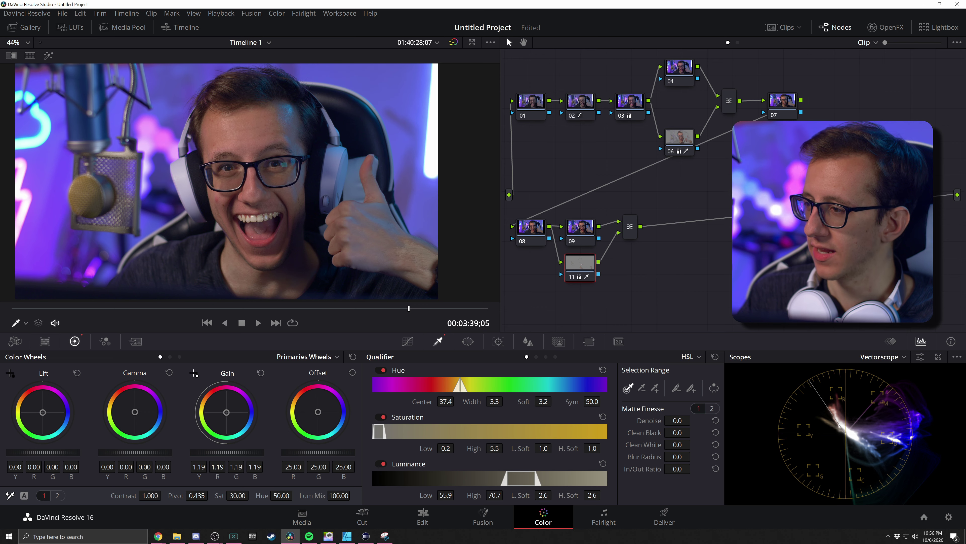
# Soften the teeth selection on node 11 with Denoise 10.5 and Blur Radius 30.4
pyautogui.scroll(6, 266, 229)
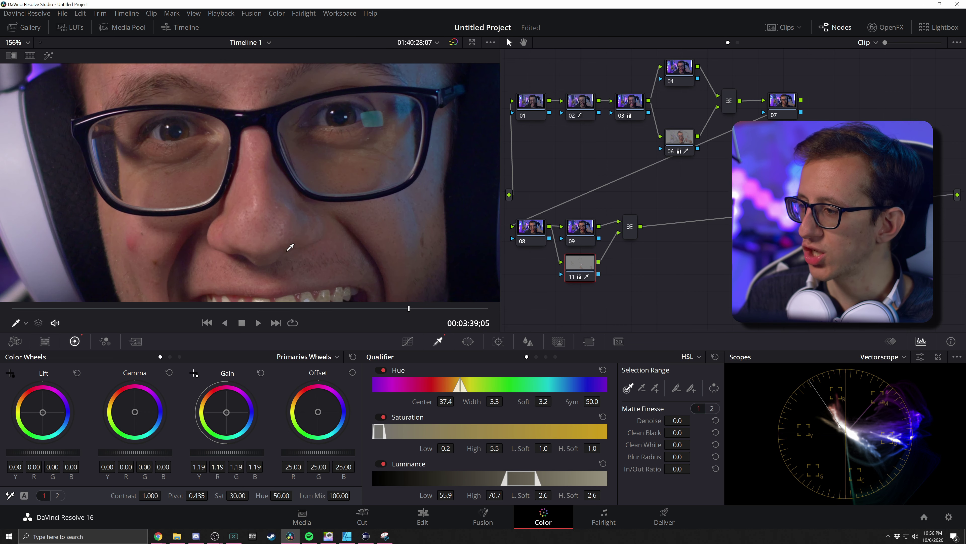
pyautogui.scroll(5, 289, 246)
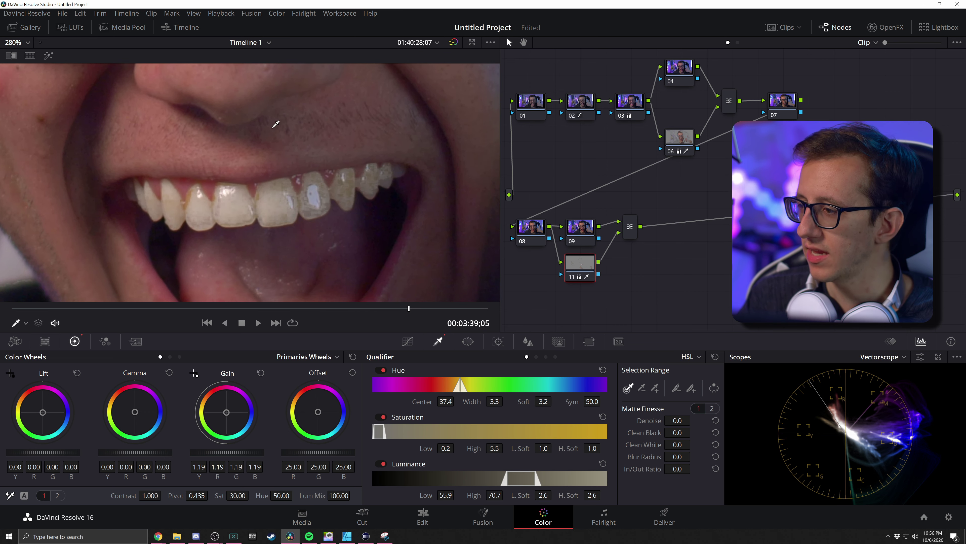
pyautogui.scroll(1, 275, 124)
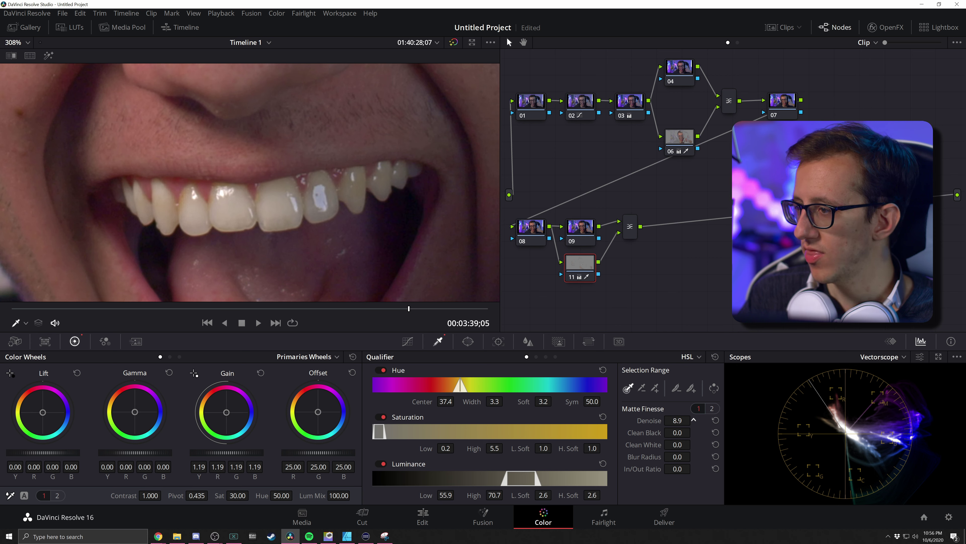
pyautogui.moveTo(694, 420); pyautogui.dragTo(674, 457)
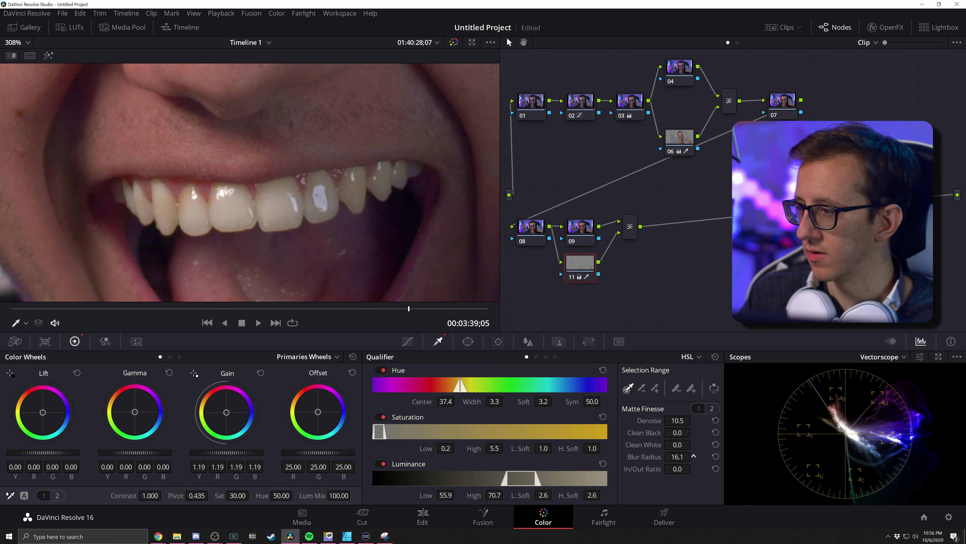
pyautogui.scroll(-4, 339, 248)
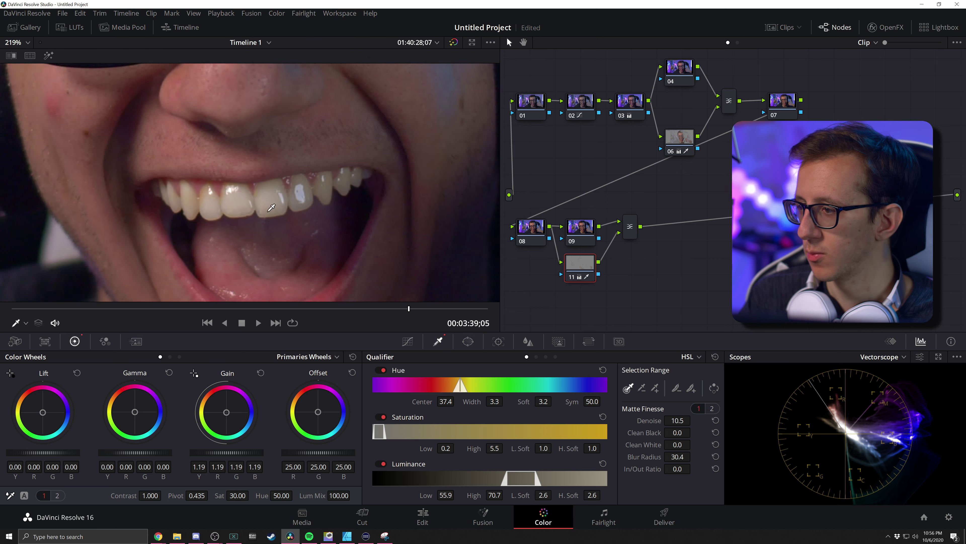
# Select node 09 and check the image by toggling the highlight view
pyautogui.click(580, 229)
pyautogui.hotkey('shift', 'h')
pyautogui.hotkey('shift', 'h')
pyautogui.hotkey('shift', 'h')
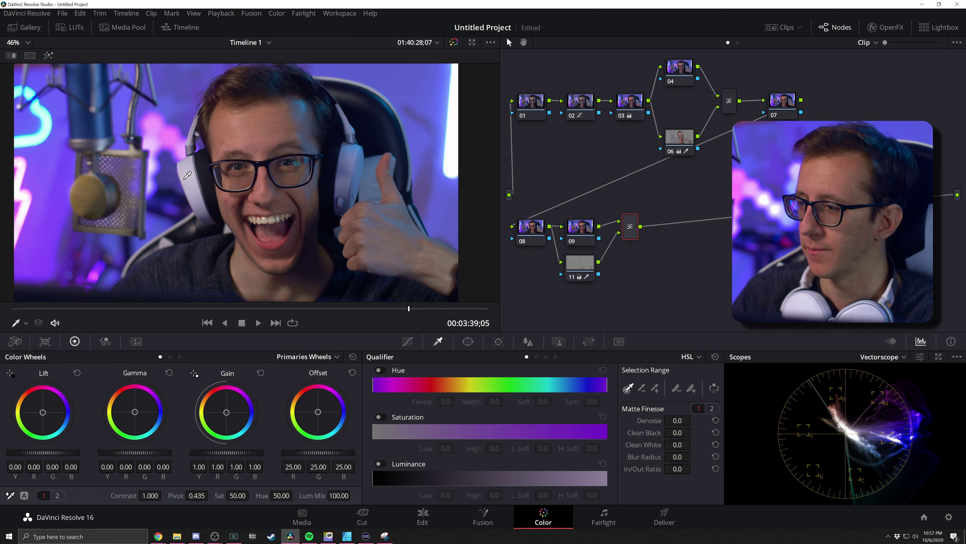
# Add a serial node after the mixer that follows nodes 09 and 11, plus a second node in parallel with it
pyautogui.scroll(2, 193, 168)
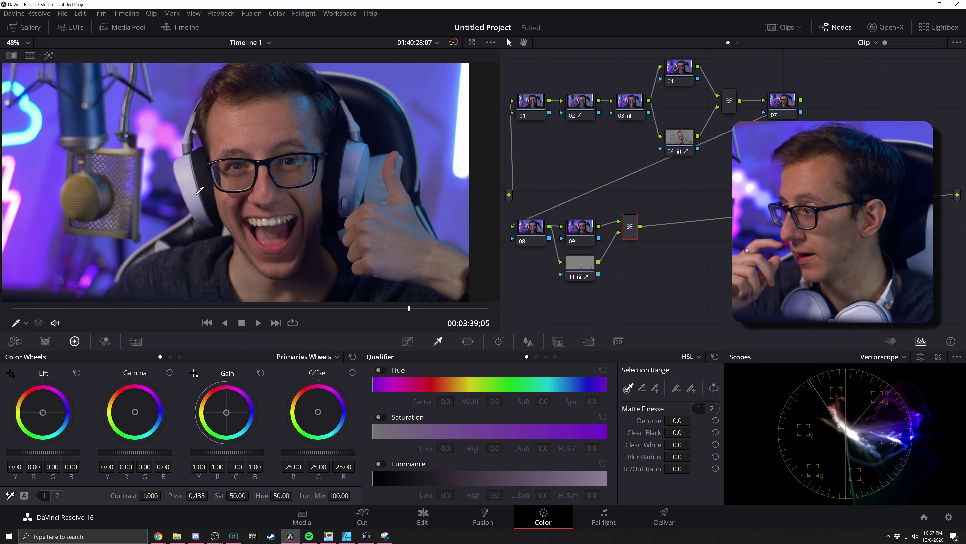
pyautogui.hotkey('alt', 's')
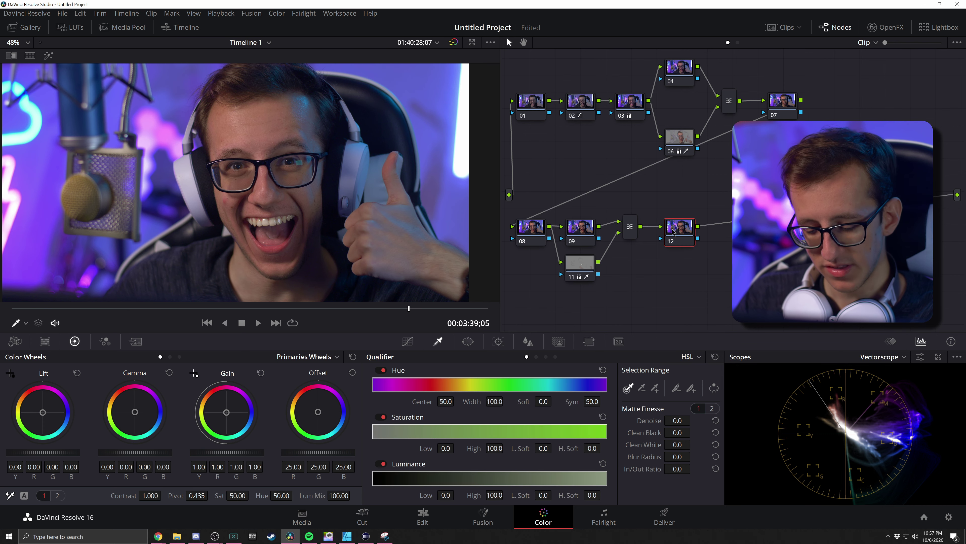
pyautogui.hotkey('alt', 'p')
# Qualify the white headphones on node 14 by sampling along the ear cup beside the microphone
pyautogui.scroll(3, 143, 153)
pyautogui.moveTo(143, 154); pyautogui.dragTo(167, 202)
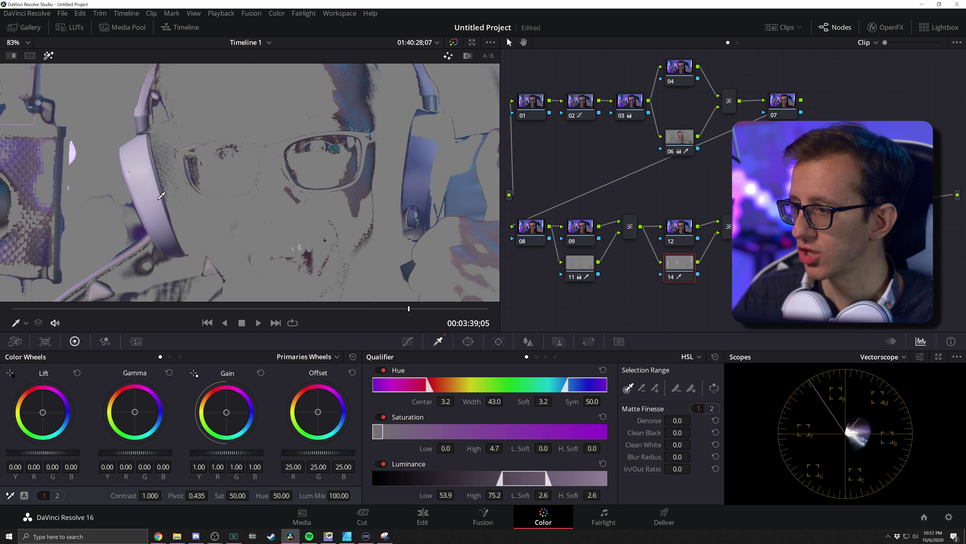
pyautogui.scroll(-4, 152, 187)
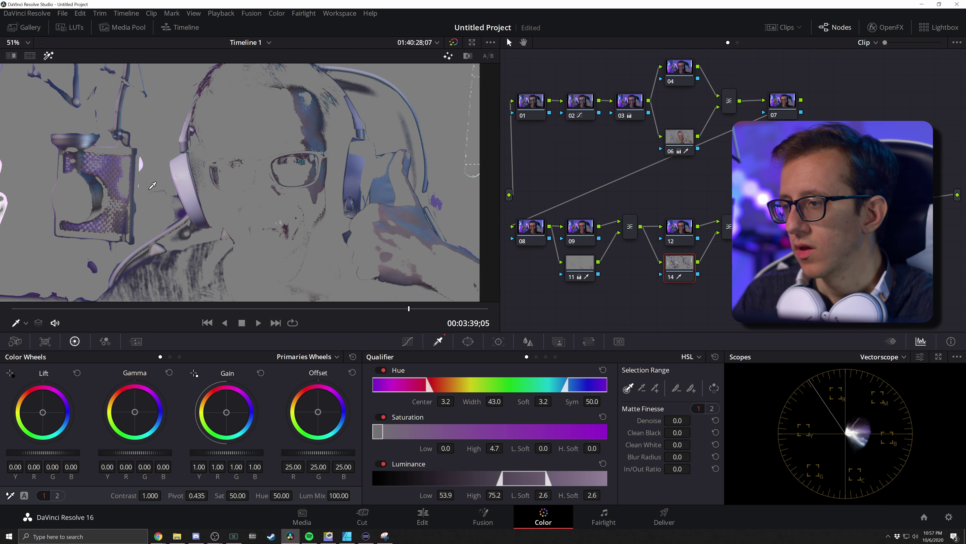
pyautogui.scroll(-1, 168, 152)
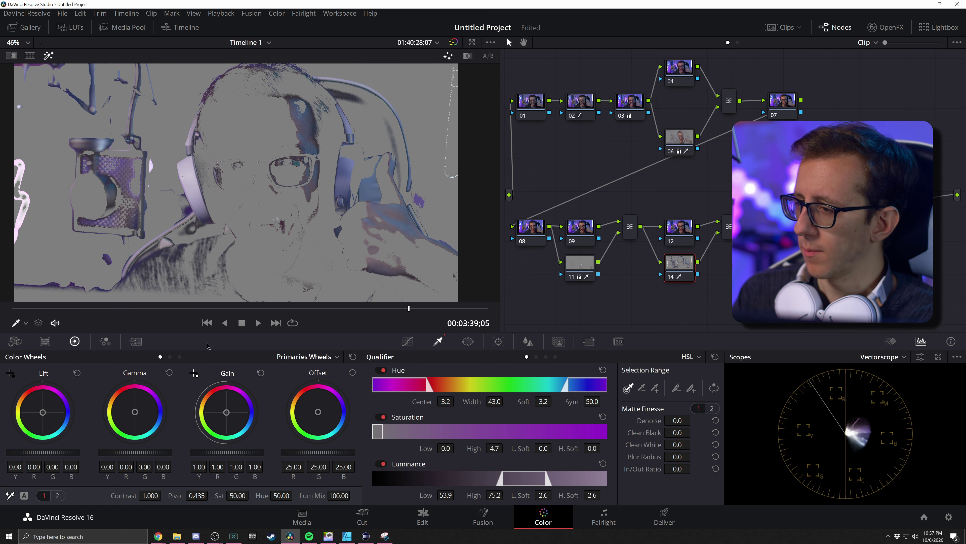
# Refine the headphone qualifier to Saturation High 4.0, Hue Width 25.9, and Luminance Low 59.3, High 100.0 and L. Soft 7.7
pyautogui.moveTo(381, 430); pyautogui.dragTo(380, 432)
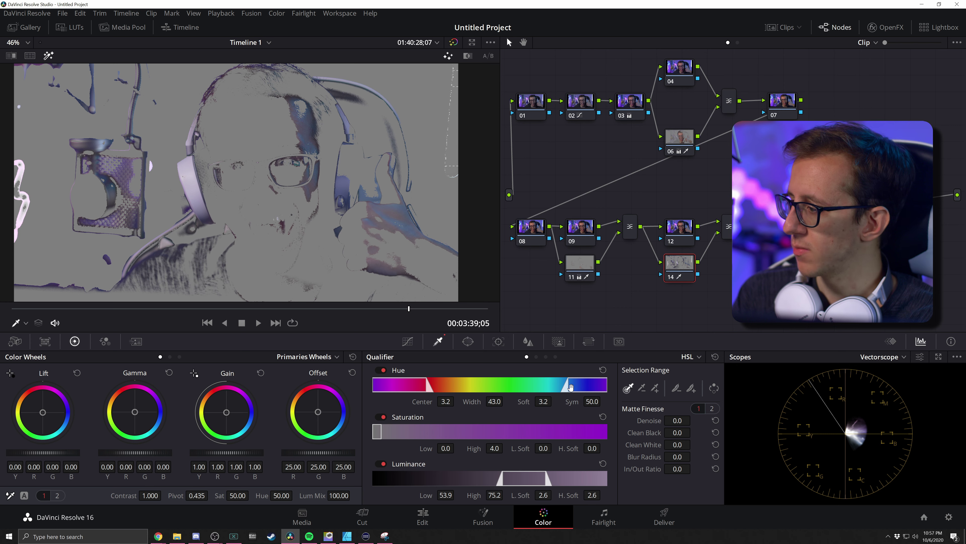
pyautogui.moveTo(426, 387); pyautogui.dragTo(407, 389)
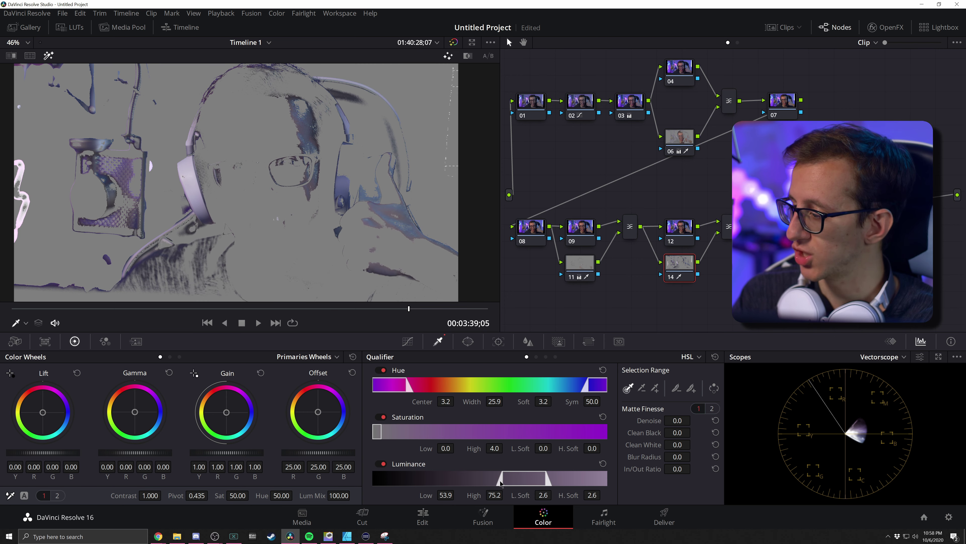
pyautogui.moveTo(503, 479); pyautogui.dragTo(515, 477)
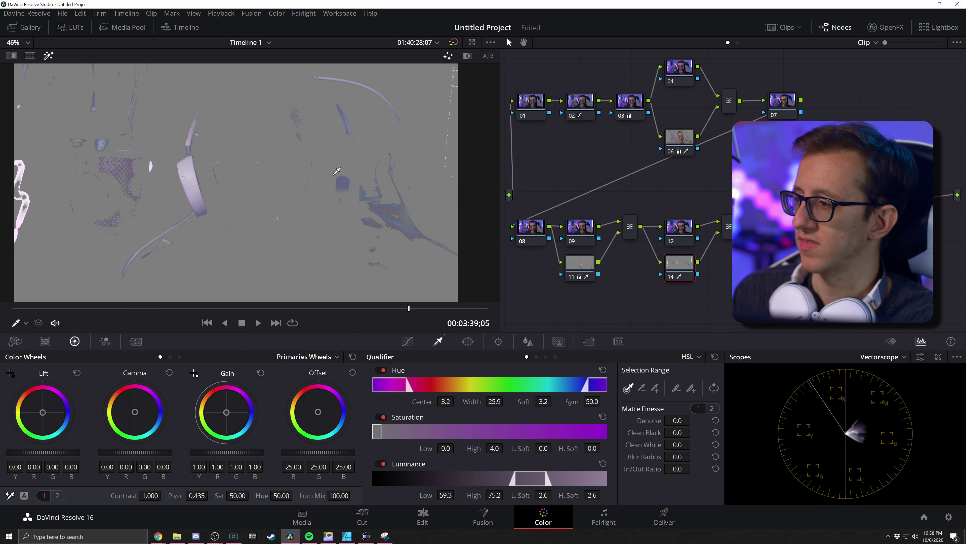
pyautogui.moveTo(544, 495); pyautogui.dragTo(702, 474)
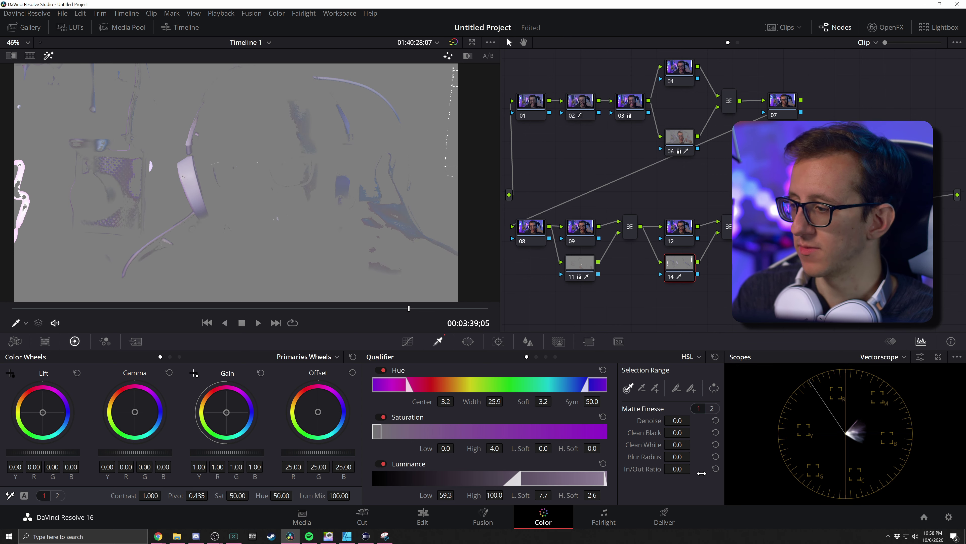
# Smooth the headphone selection with Denoise 11.0 and Blur Radius 11.4, and set its saturation to 30
pyautogui.moveTo(680, 421); pyautogui.dragTo(696, 420)
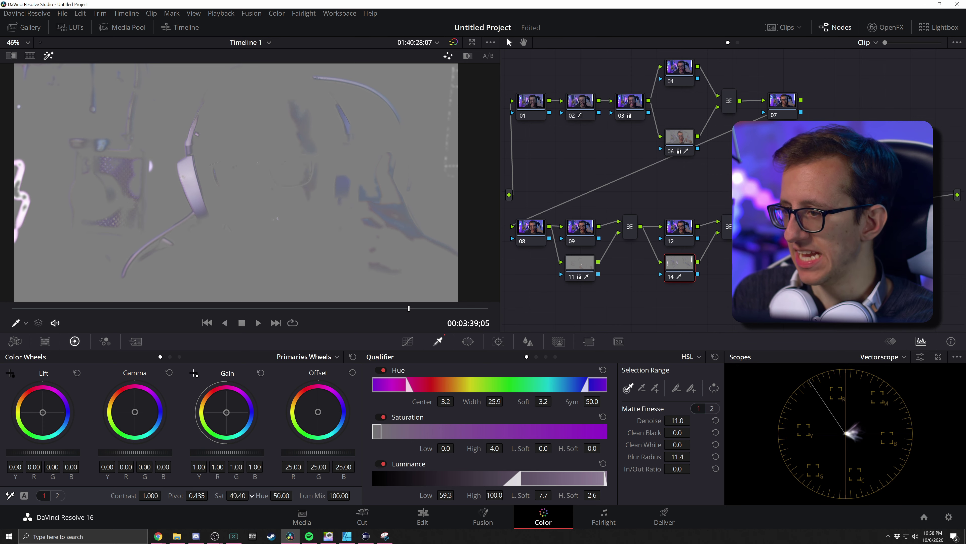
pyautogui.moveTo(238, 495); pyautogui.dragTo(223, 495)
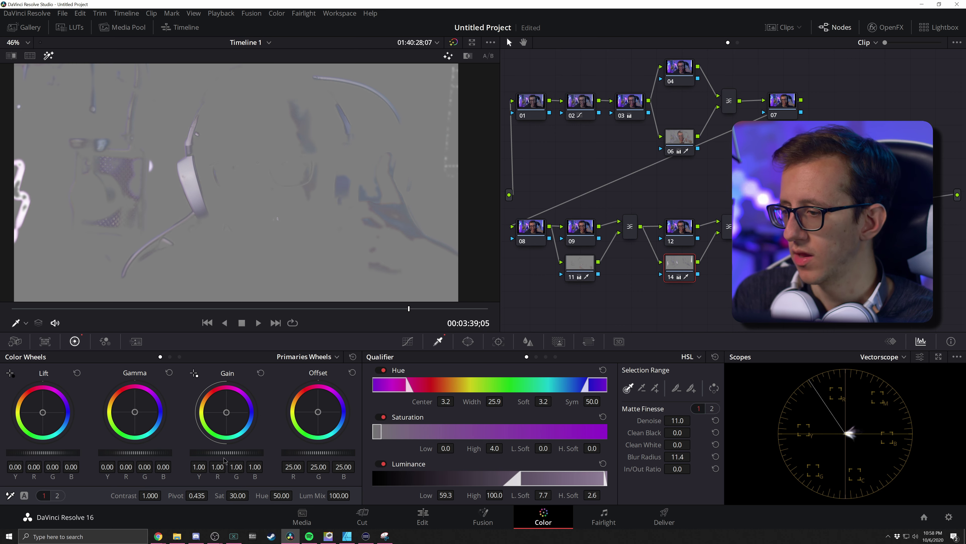
# Raise the Gain of node 14, which isolates the white headphones, to 1.16 on all channels and check the highlighted selection
pyautogui.hotkey('shift', 'h')
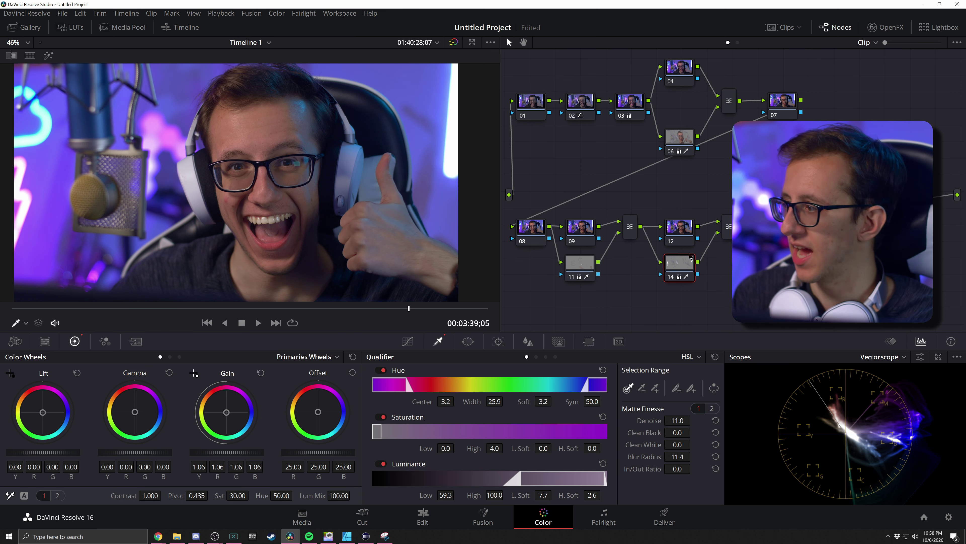
pyautogui.click(669, 229)
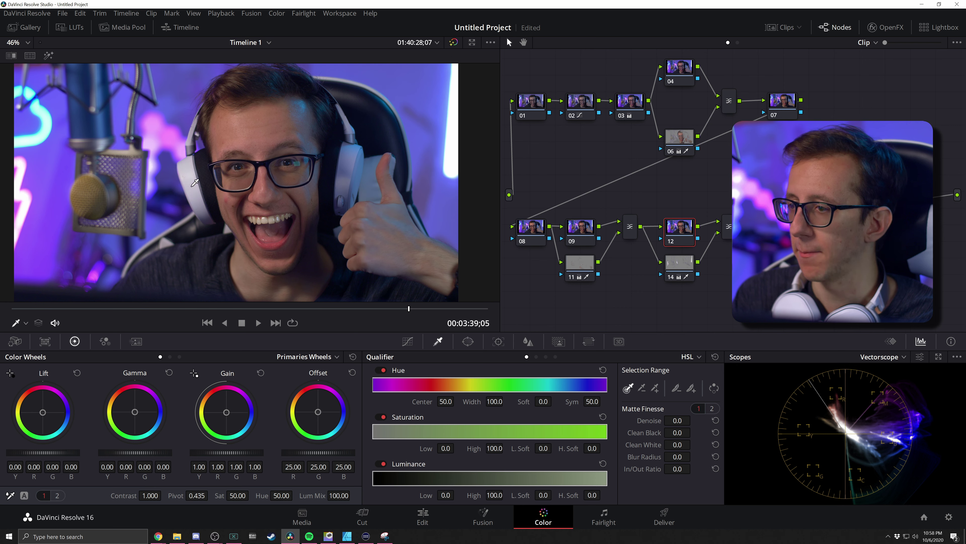
pyautogui.hotkey('shift', "'")
pyautogui.moveTo(227, 452); pyautogui.dragTo(239, 452)
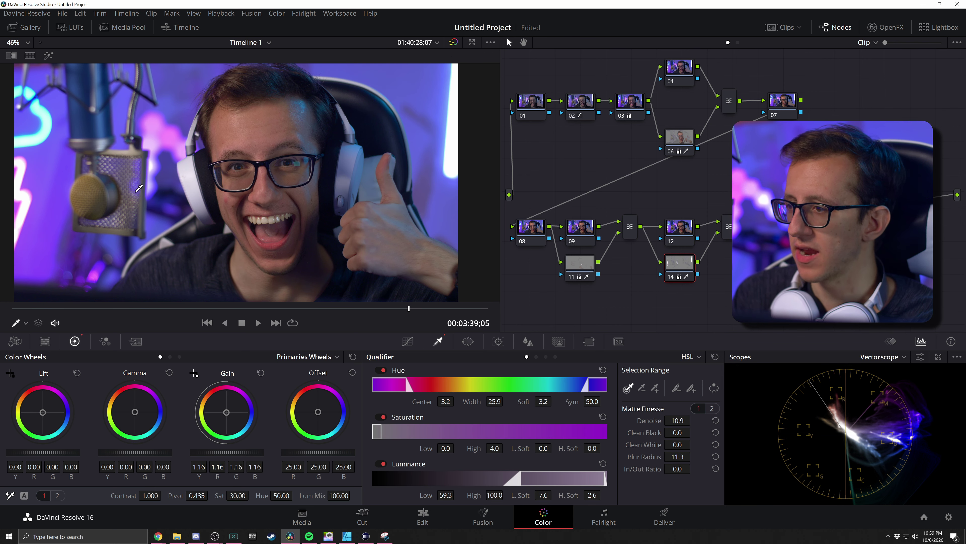
pyautogui.hotkey('shift', 'h')
pyautogui.hotkey('shift', 'h')
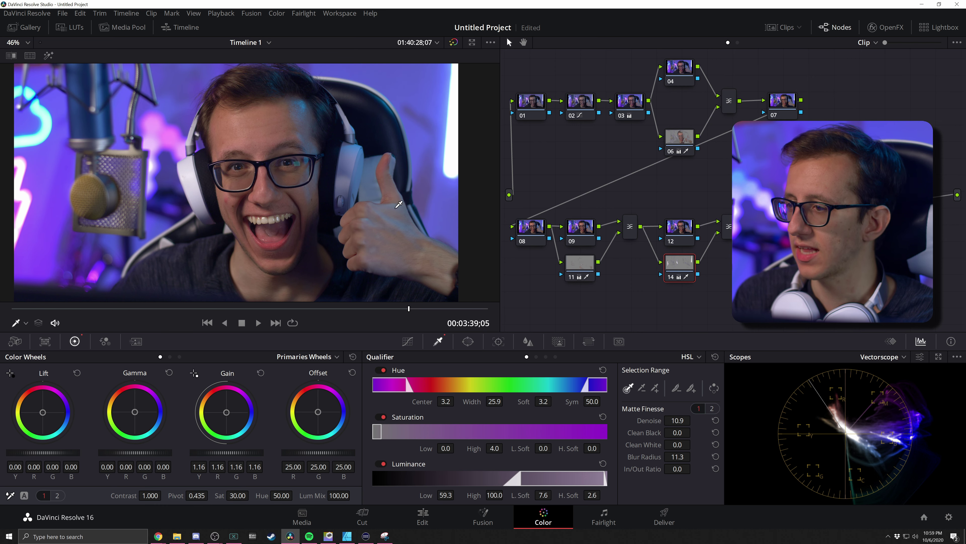
pyautogui.click(687, 236)
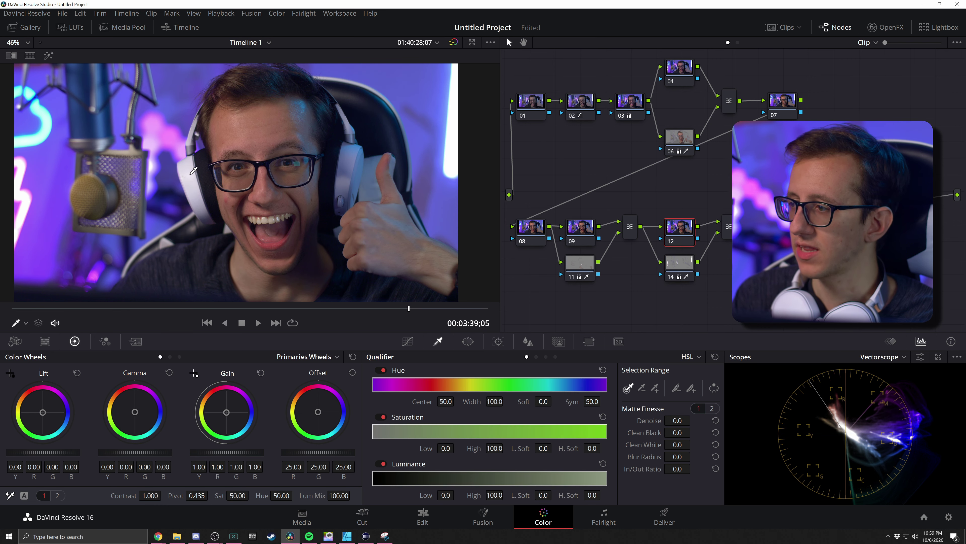
# Add a serial node after the mixer joining nodes 12 and 14, plus a parallel node aligned directly beneath it
pyautogui.click(727, 226)
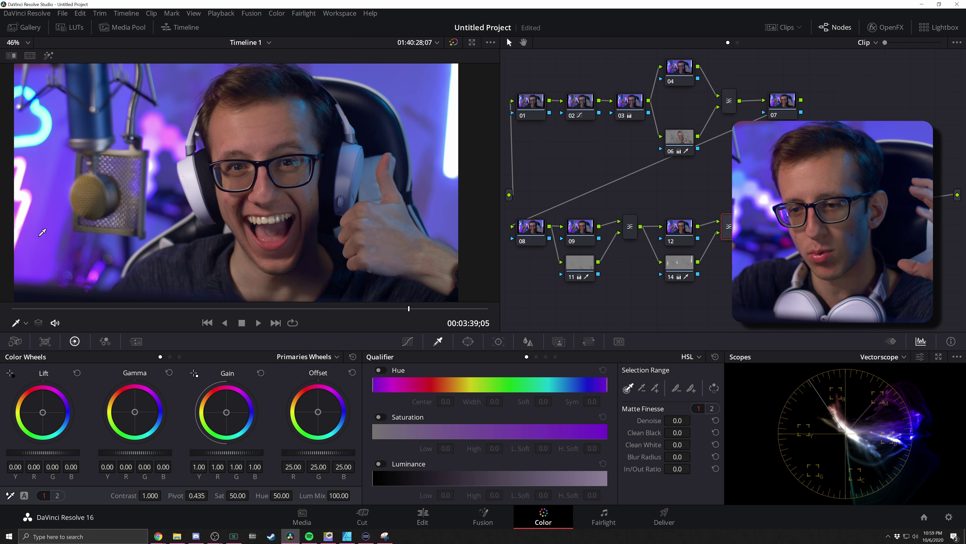
pyautogui.moveTo(728, 227); pyautogui.dragTo(722, 238)
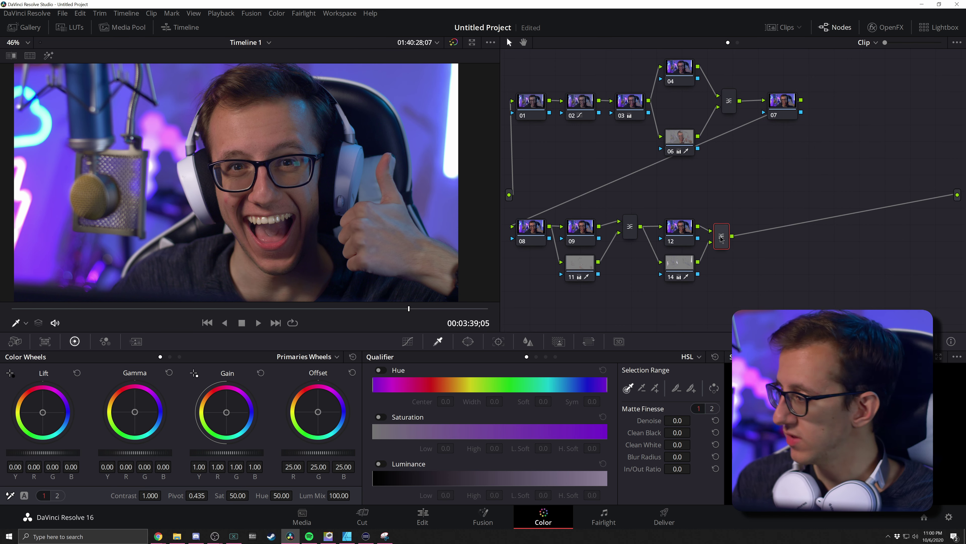
pyautogui.hotkey('alt', 's')
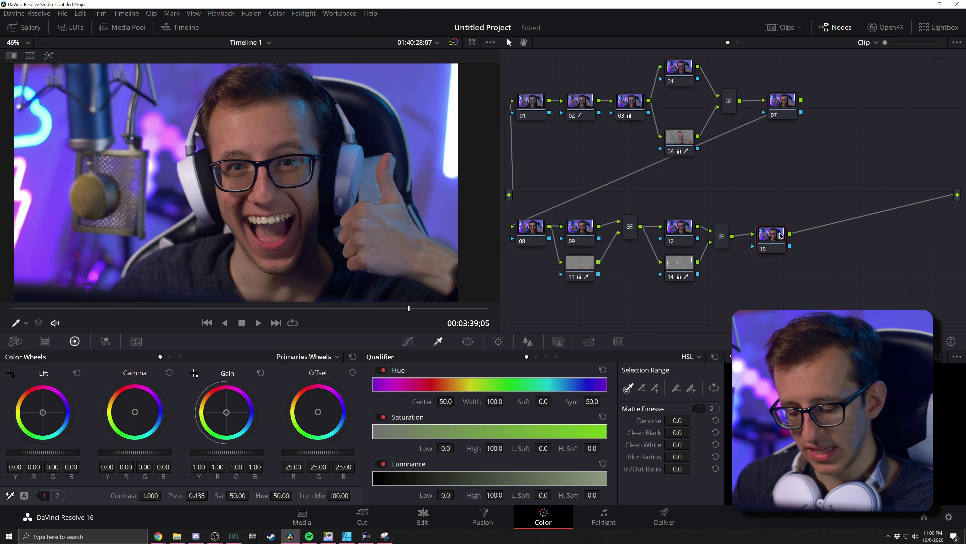
pyautogui.hotkey('alt', 'l')
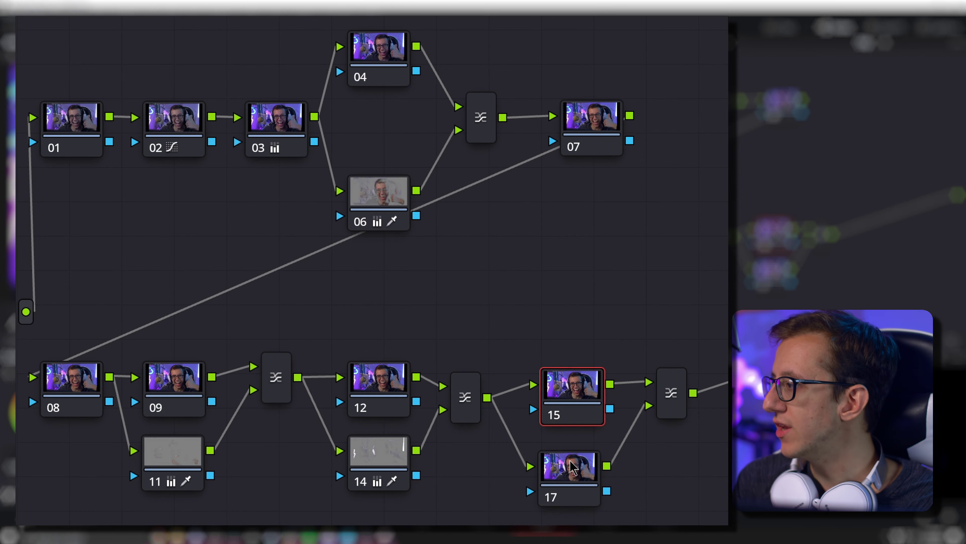
pyautogui.moveTo(573, 469); pyautogui.dragTo(575, 462)
# Feed the skin key from node 06 into node 17's key input and check the resulting isolation in highlight view
pyautogui.click(385, 189)
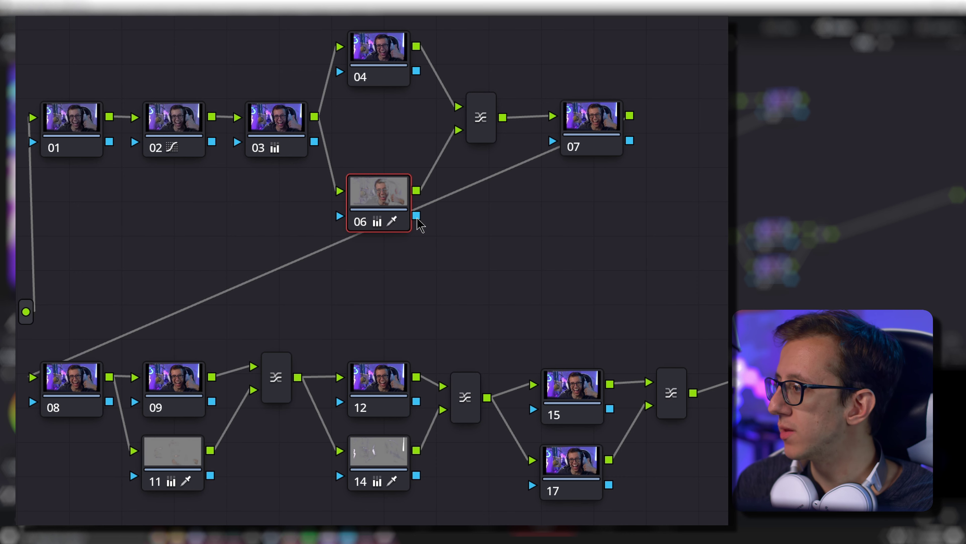
pyautogui.moveTo(421, 225); pyautogui.dragTo(533, 485)
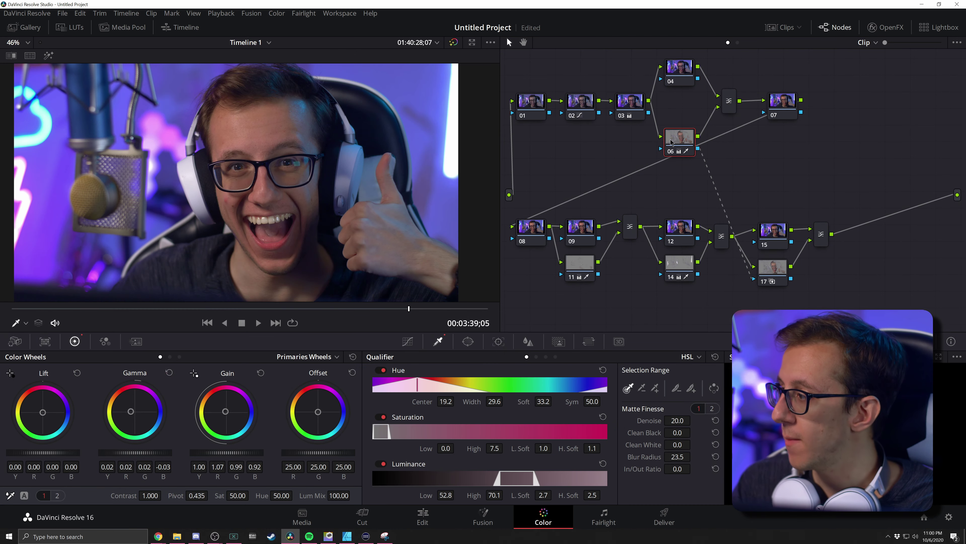
pyautogui.click(773, 272)
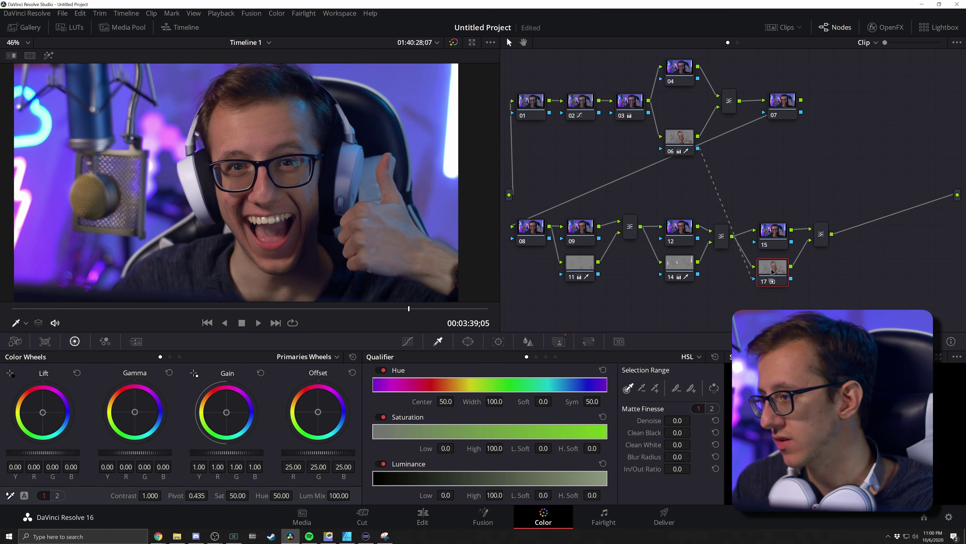
pyautogui.hotkey('shift', 'h')
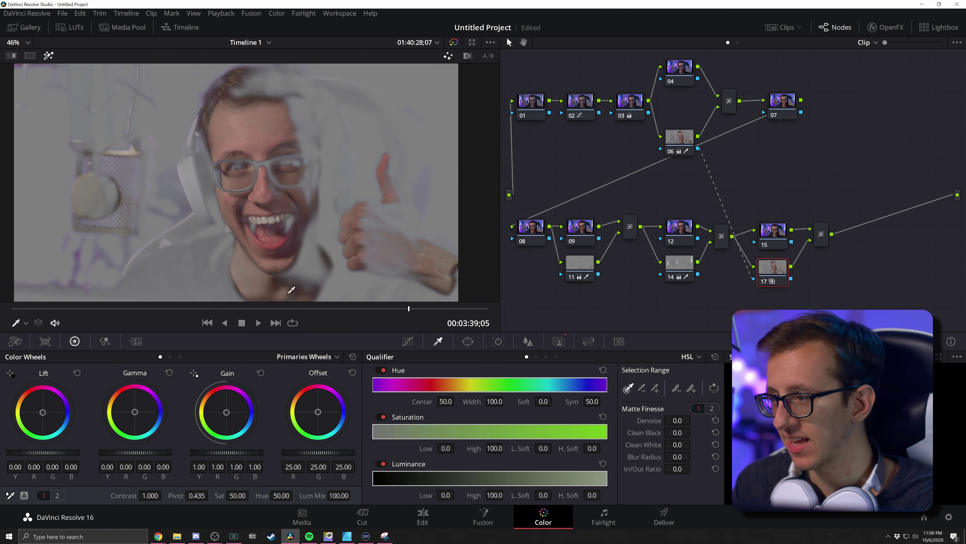
pyautogui.hotkey('shift', 'h')
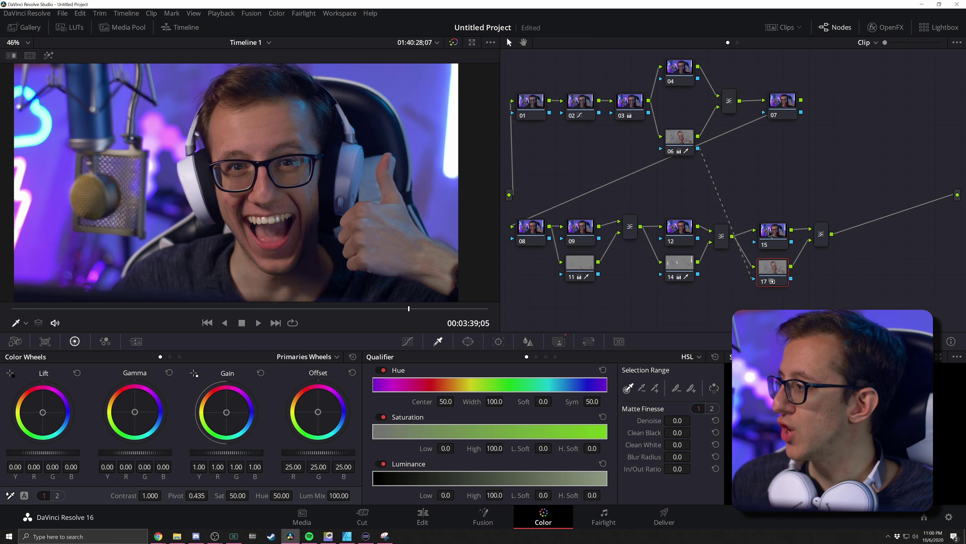
# Try shifting node 15's Gain toward teal with red 0.57, green 1.12 and blue 1.10, and undo that shift
pyautogui.click(770, 233)
pyautogui.moveTo(227, 417)
pyautogui.mouseDown()
pyautogui.moveTo(238, 425)
pyautogui.moveTo(218, 405)
pyautogui.moveTo(240, 427)
pyautogui.moveTo(230, 416)
pyautogui.mouseUp()
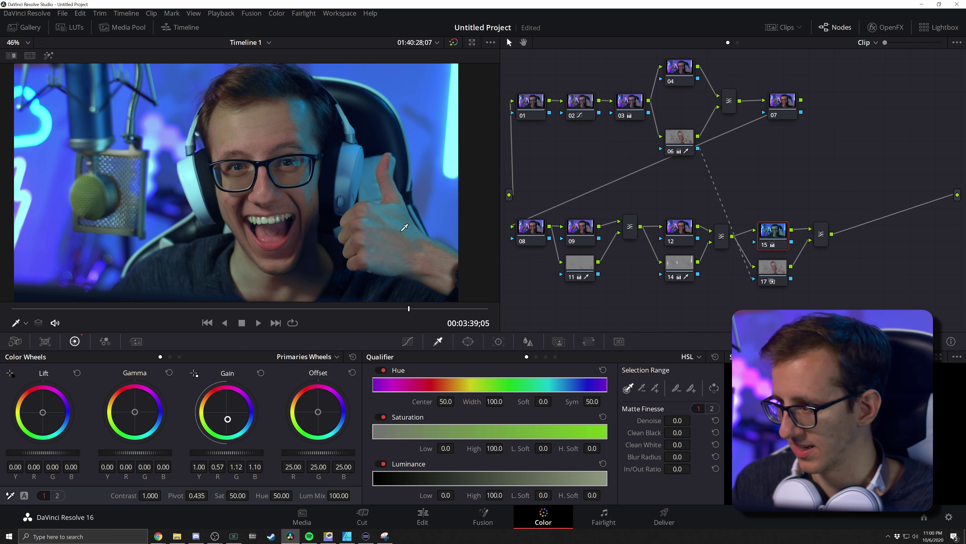
pyautogui.hotkey('ctrl', 'z')
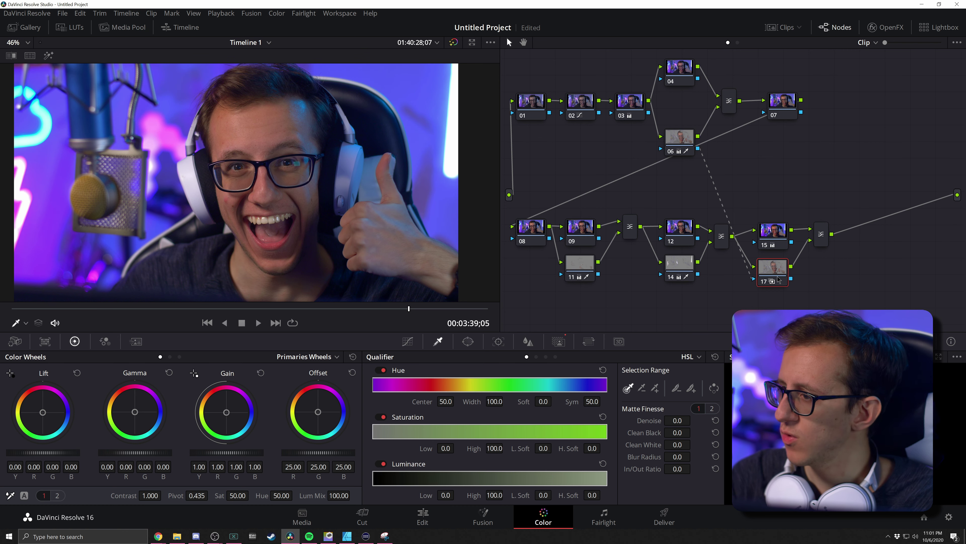
pyautogui.click(682, 234)
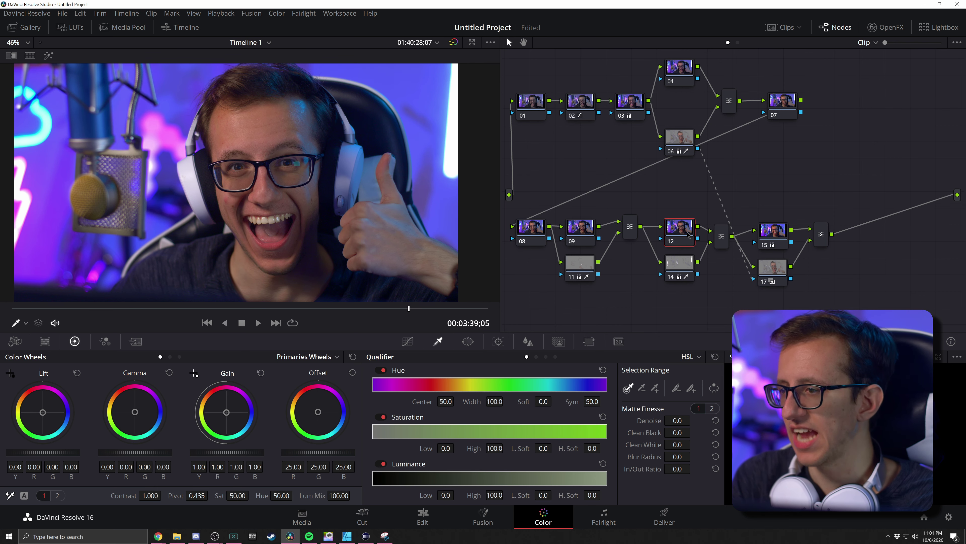
pyautogui.click(773, 269)
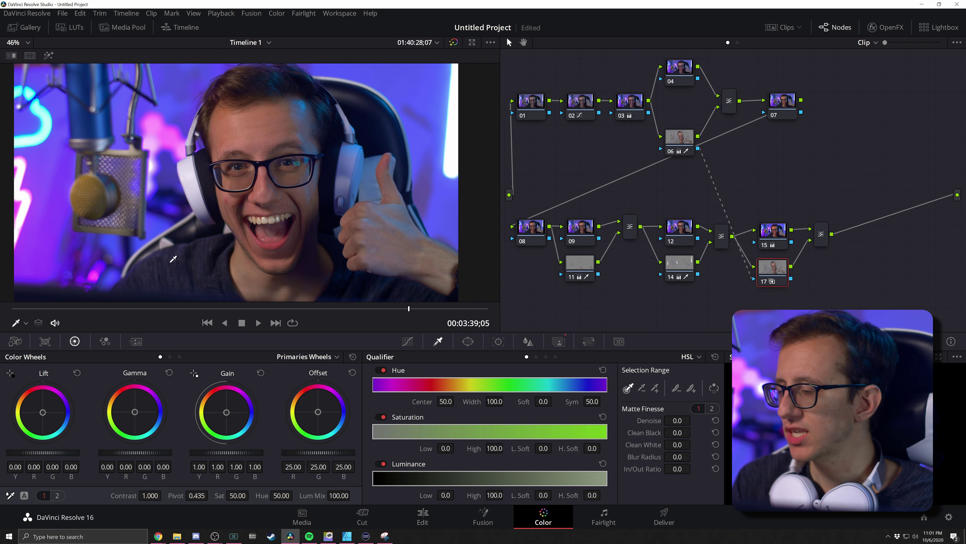
# Show the scopes as a Waveform and switch its display mode to Y with Colorize on
pyautogui.click(921, 341)
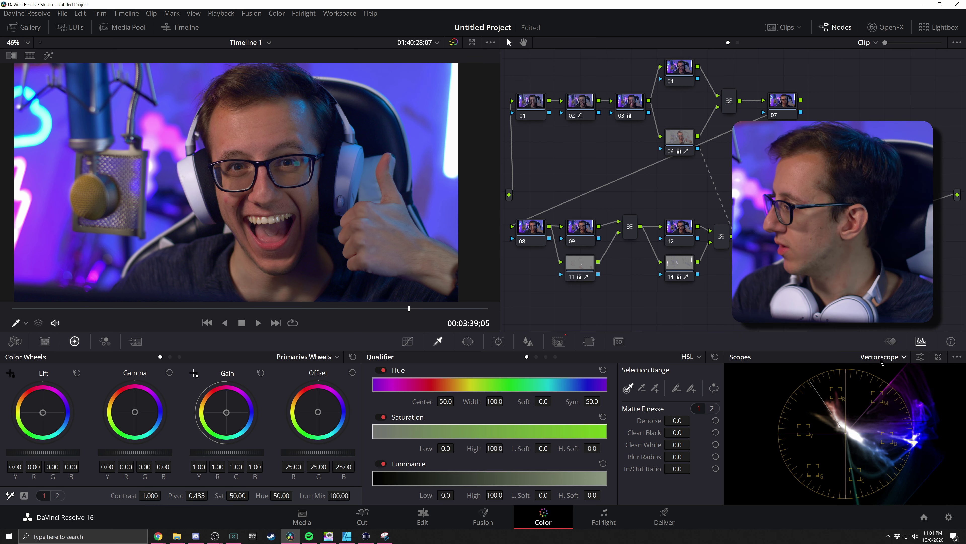
pyautogui.click(889, 375)
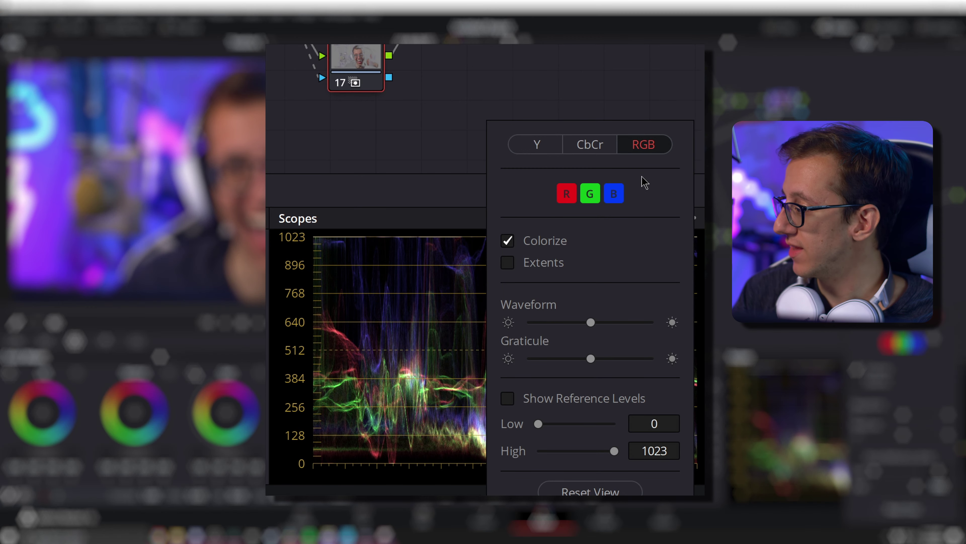
pyautogui.click(537, 145)
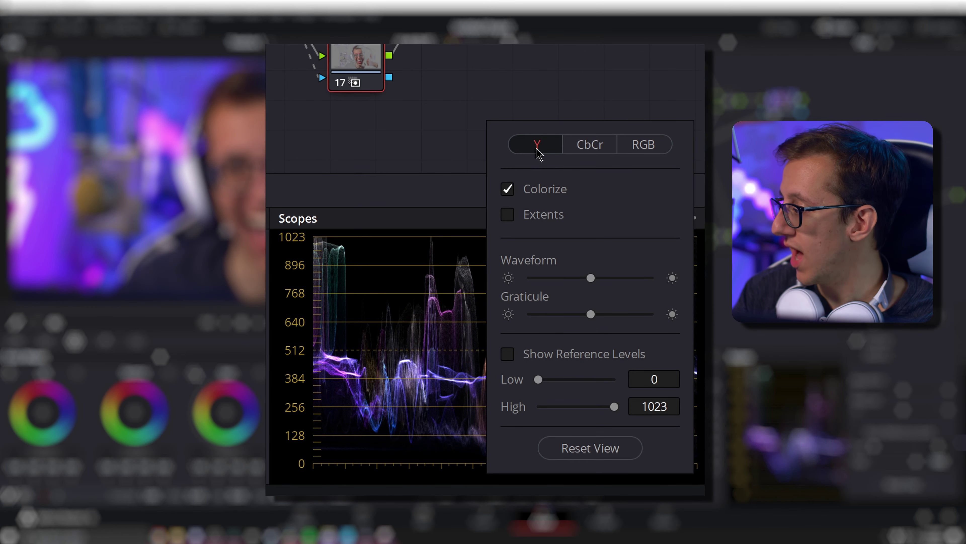
pyautogui.click(433, 209)
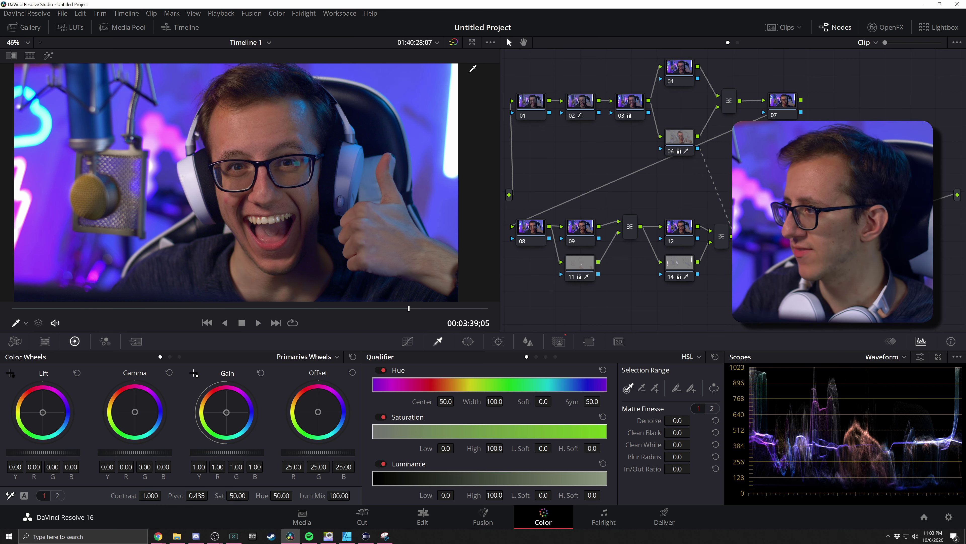
# Examine the highlighted output of the upper-row nodes 01, 02, 03, 06 and 07 one after another
pyautogui.scroll(-1, 459, 179)
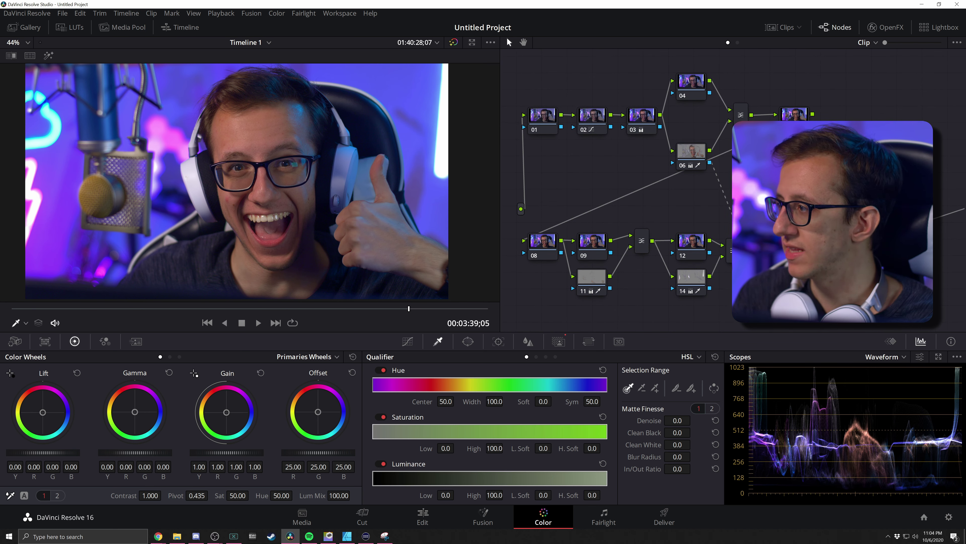
pyautogui.click(543, 116)
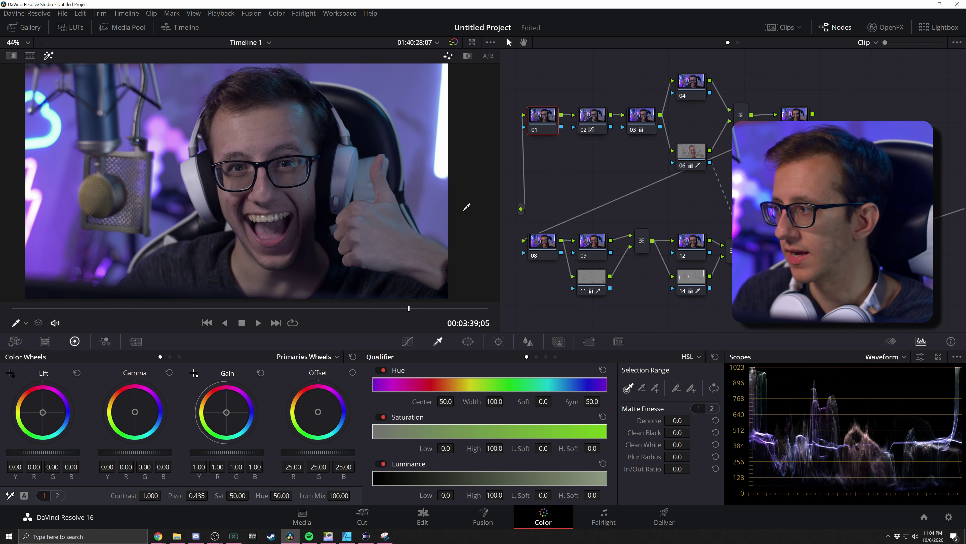
pyautogui.click(591, 121)
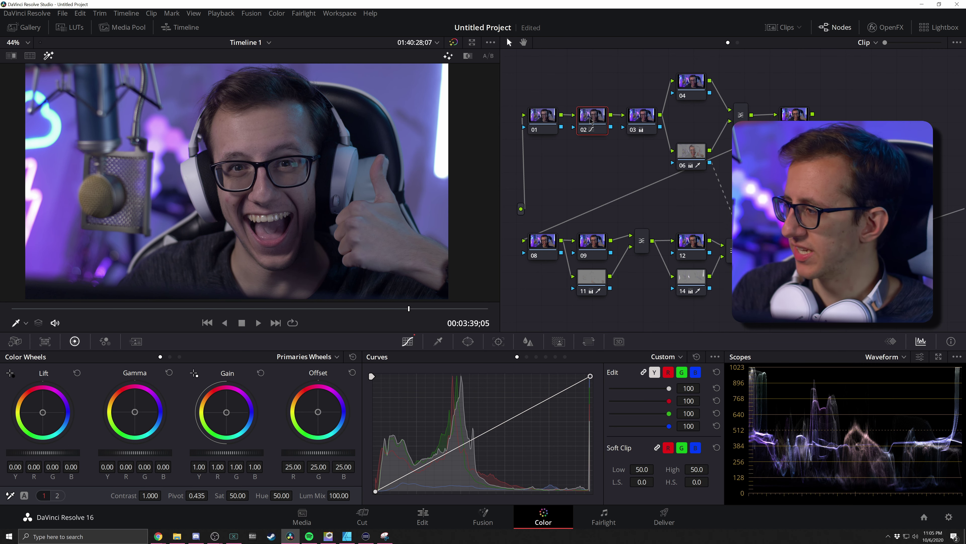
pyautogui.click(643, 118)
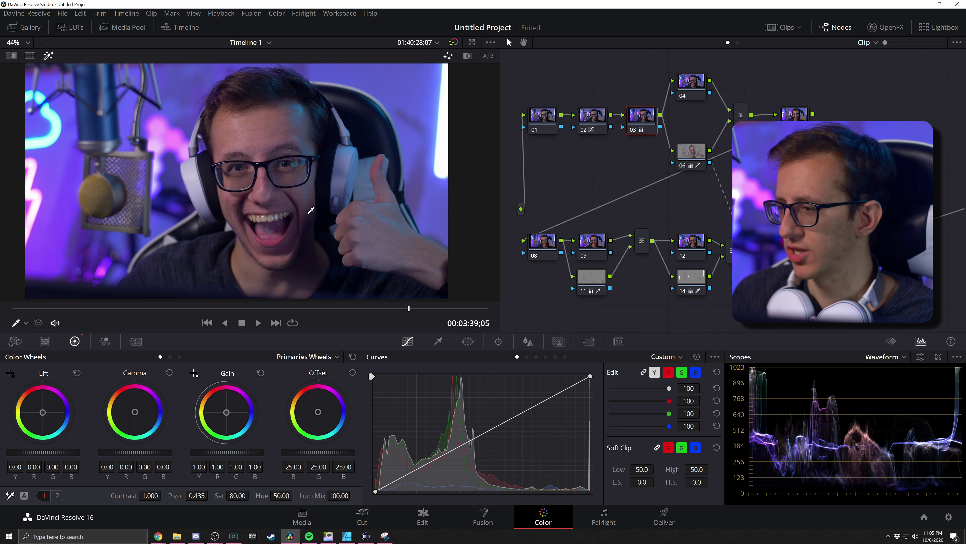
pyautogui.click(684, 157)
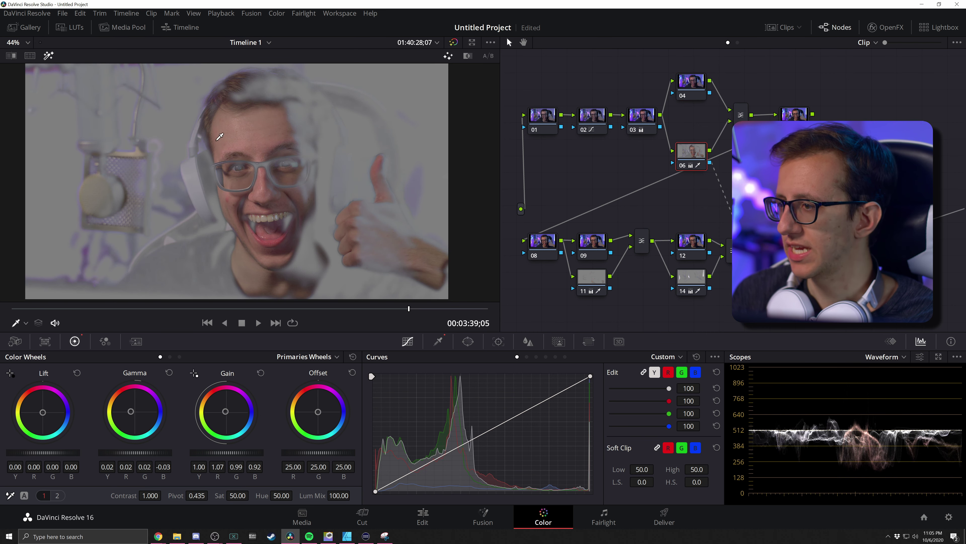
pyautogui.click(742, 113)
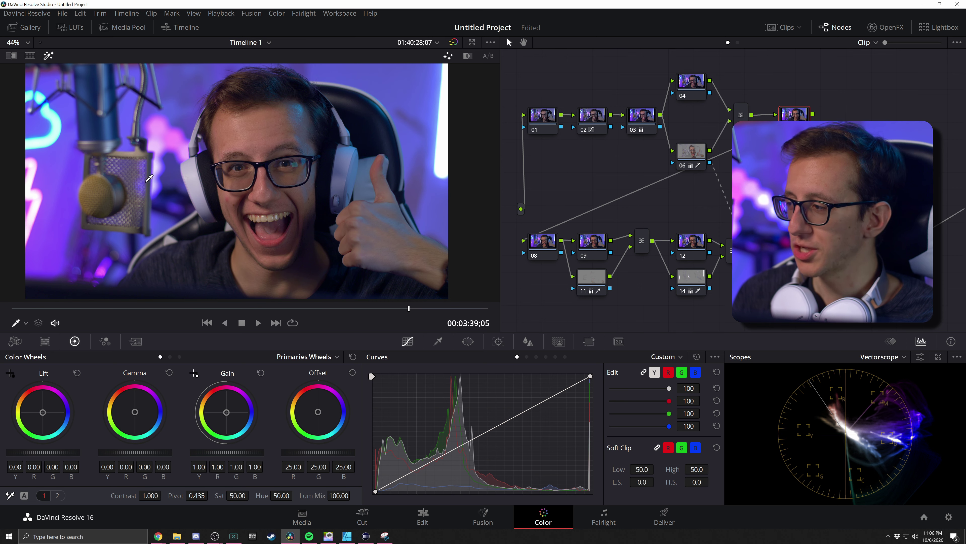
# Examine the highlighted output of the lower-row nodes 08, 11, 12, 14, 15 and 17 against the vectorscope
pyautogui.click(538, 253)
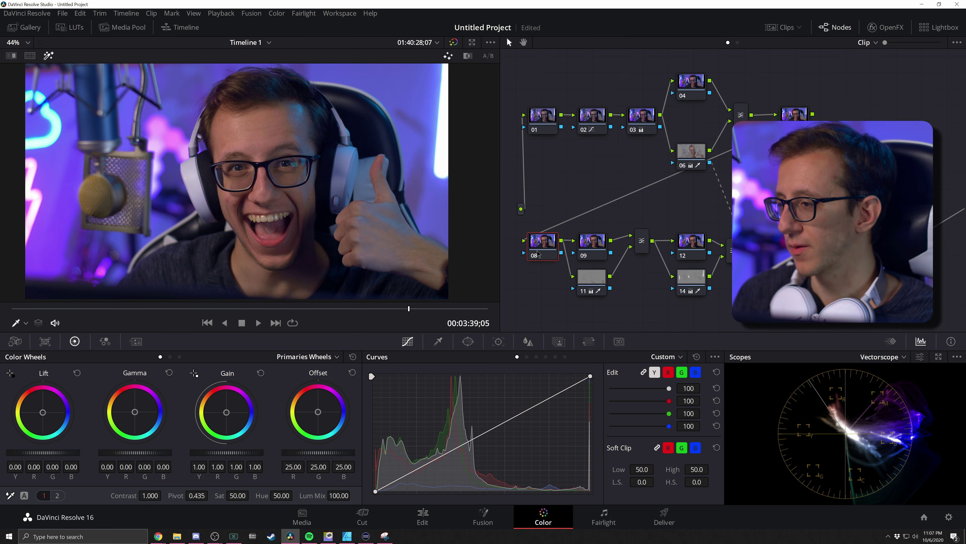
pyautogui.click(594, 282)
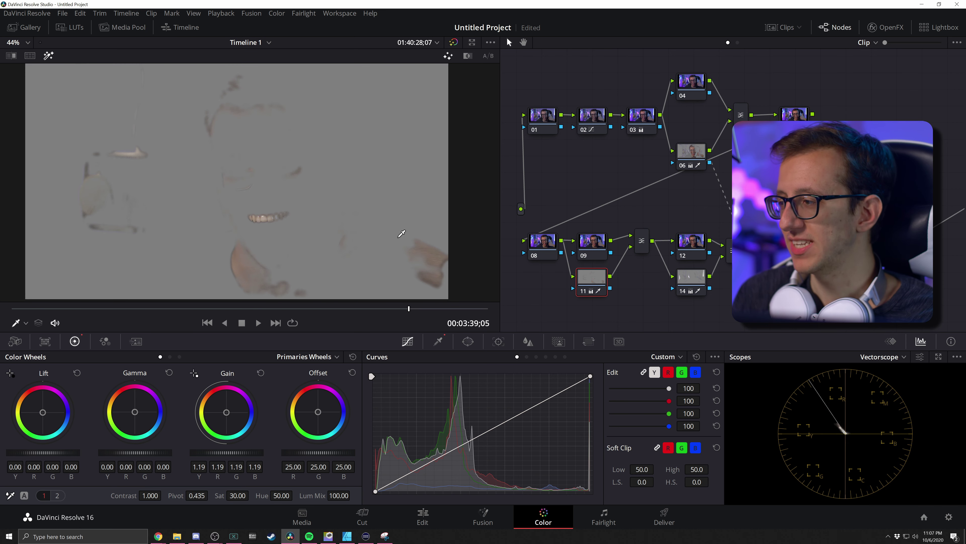
pyautogui.click(585, 247)
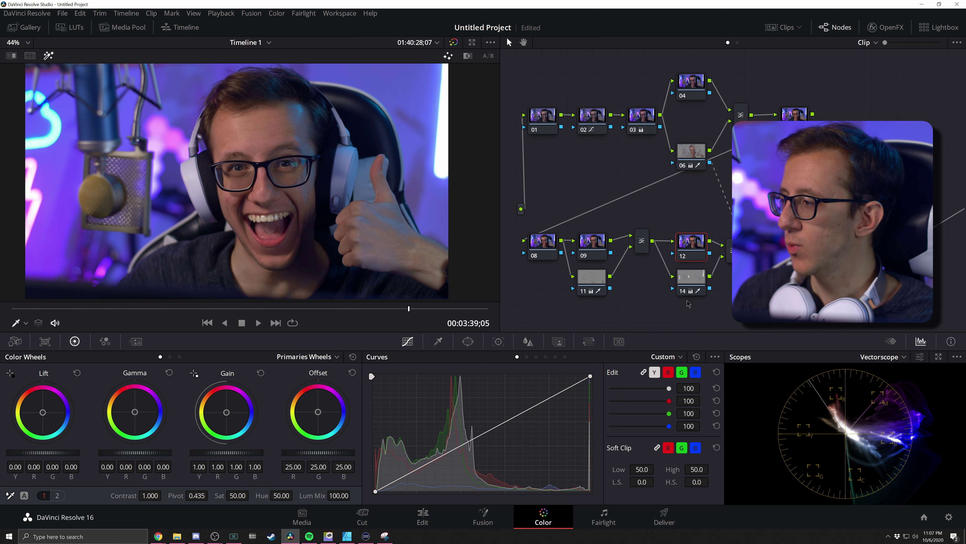
pyautogui.click(694, 284)
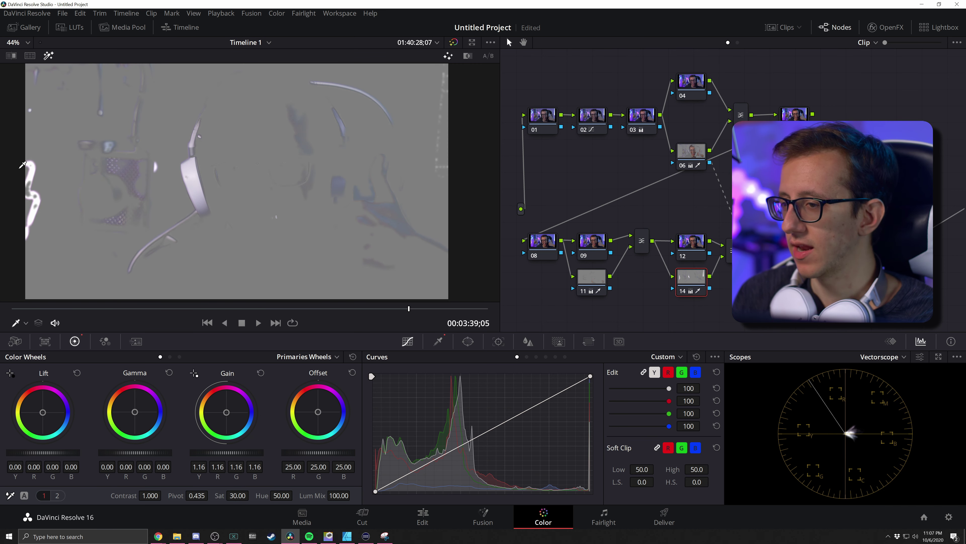
pyautogui.click(726, 262)
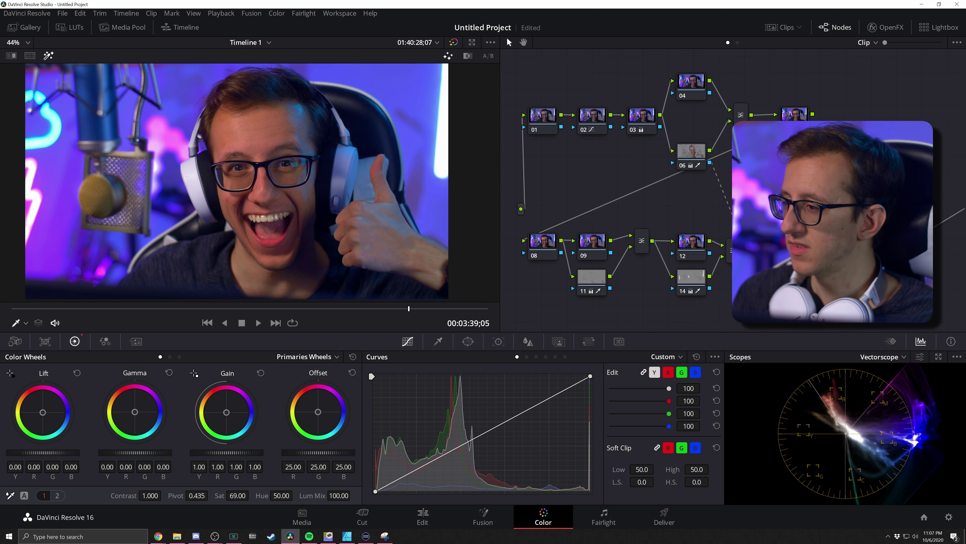
pyautogui.click(232, 218)
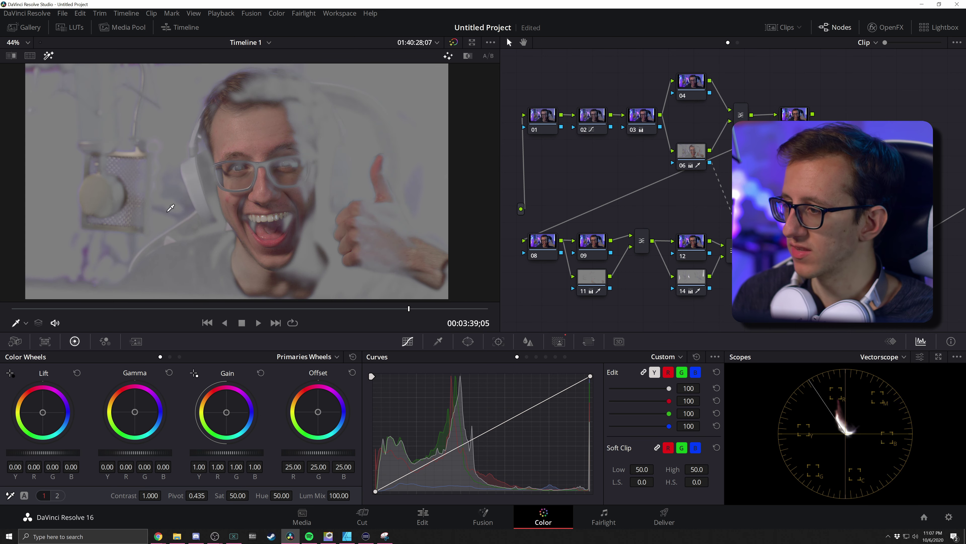
pyautogui.hotkey('ctrl', 'z')
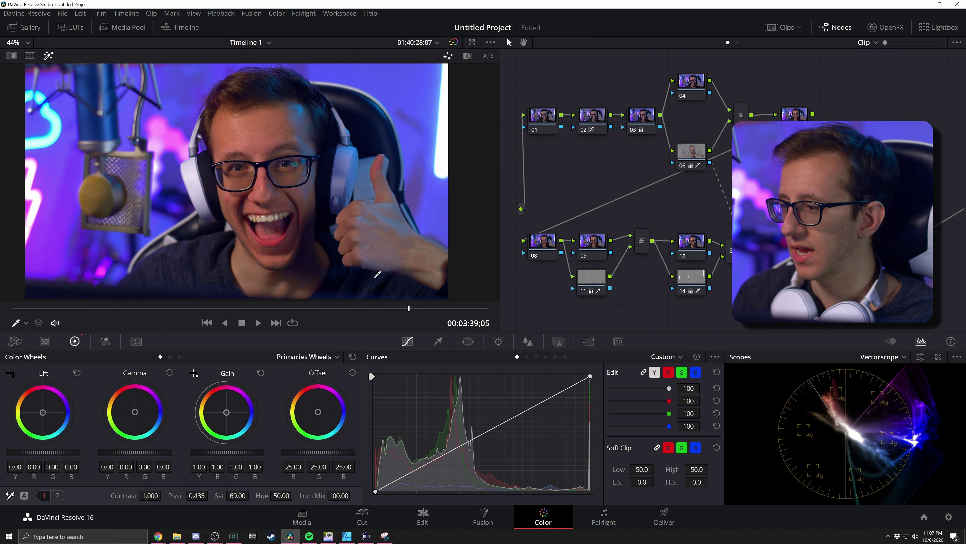
# Switch to the Edit page and select the last P1000756.MOV clip to examine its ungraded image
pyautogui.hotkey('ctrl', 'shift', 'z')
pyautogui.hotkey('shift', 'h')
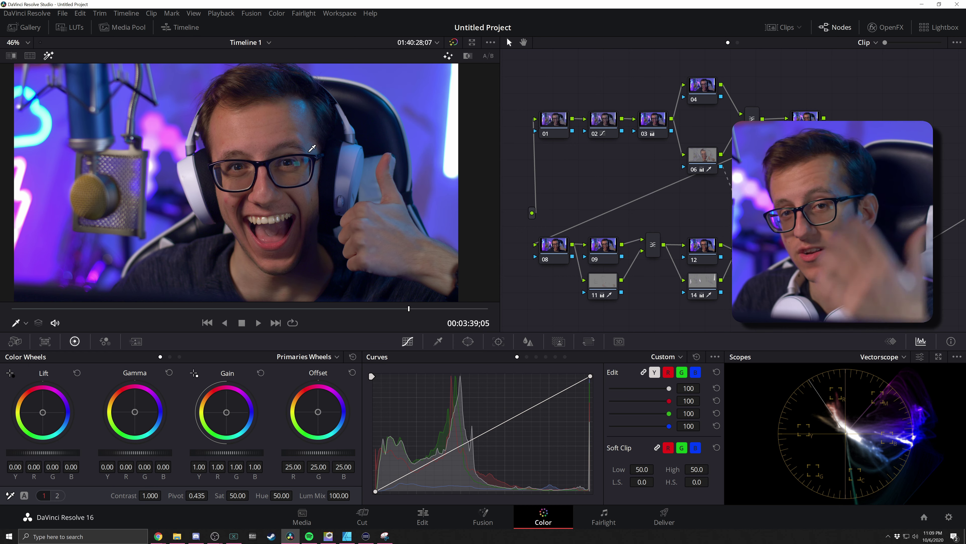
pyautogui.hotkey('shift', '4')
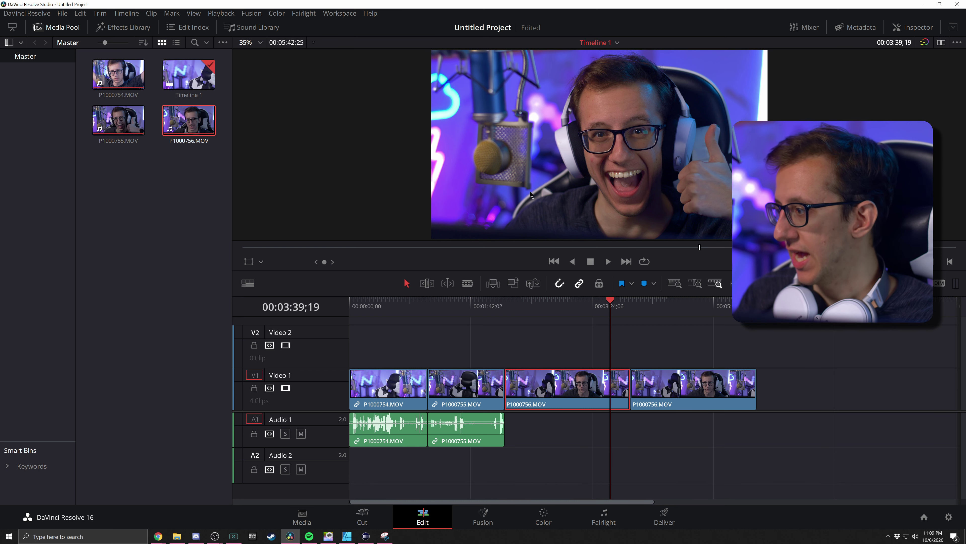
pyautogui.click(708, 385)
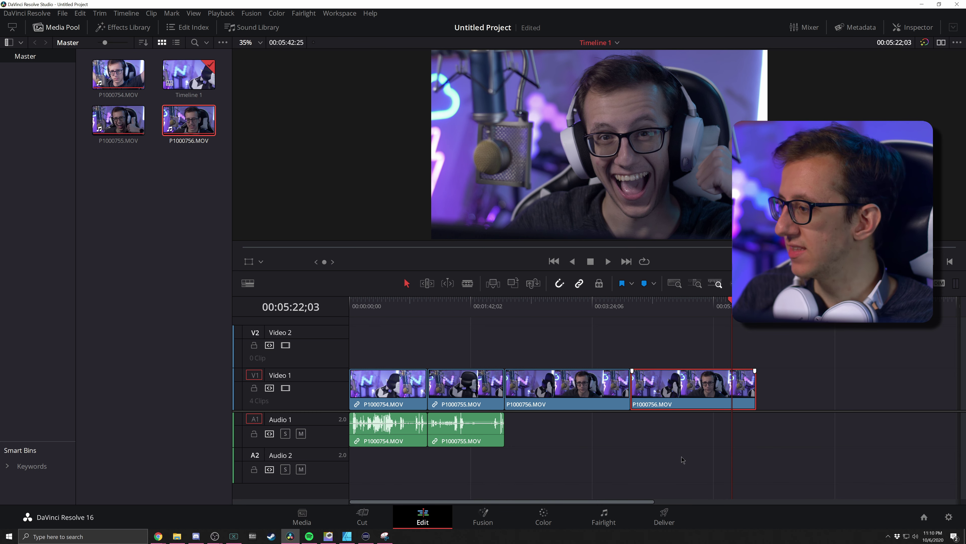
# Copy the graded third clip, paste only its Color Correction attribute onto the last clip, and compare both clips
pyautogui.click(607, 387)
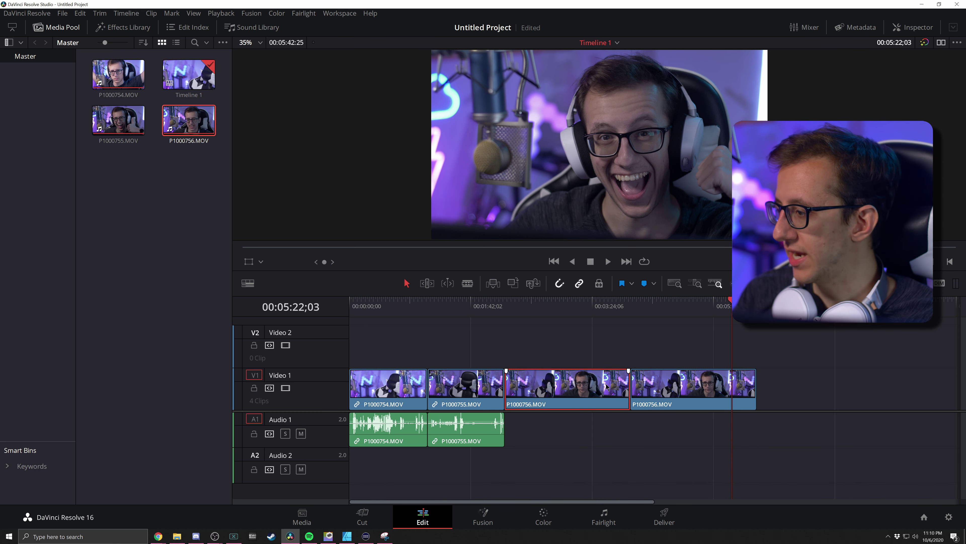
pyautogui.click(587, 392)
pyautogui.click(607, 396)
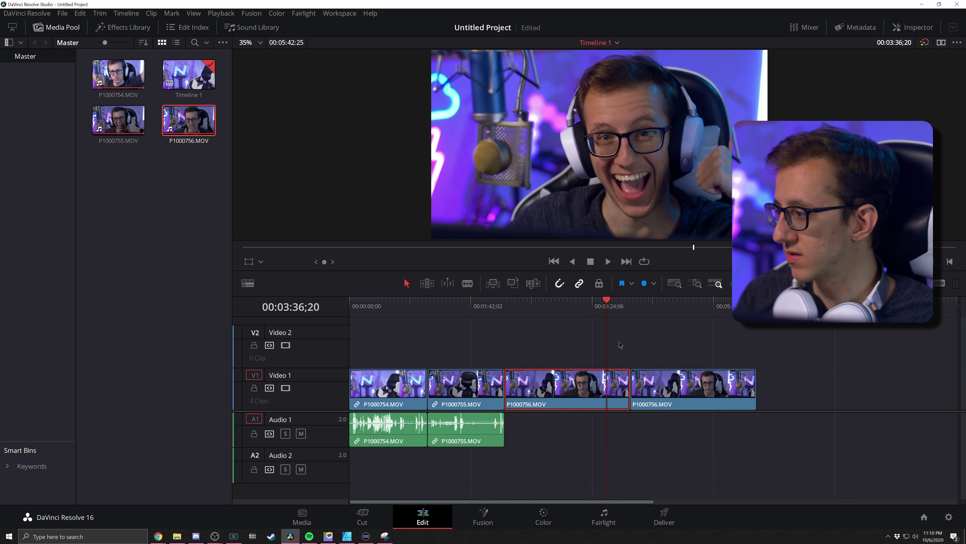
pyautogui.rightClick(598, 403)
pyautogui.click(627, 118)
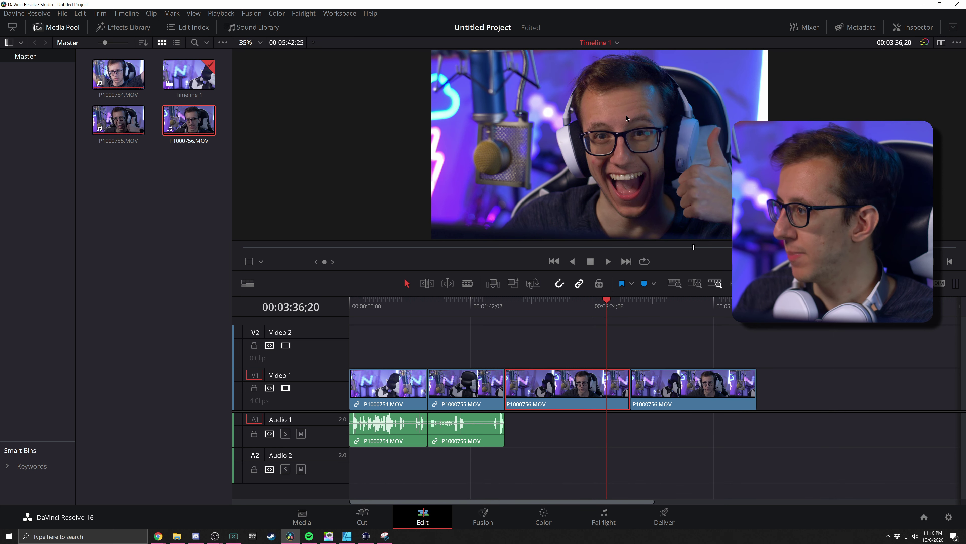
pyautogui.click(656, 379)
pyautogui.rightClick(656, 377)
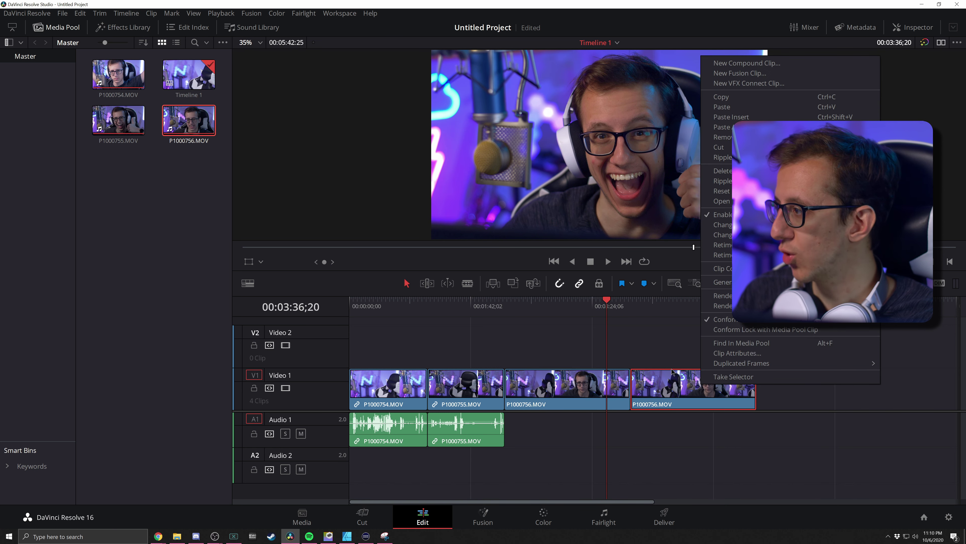
pyautogui.click(723, 127)
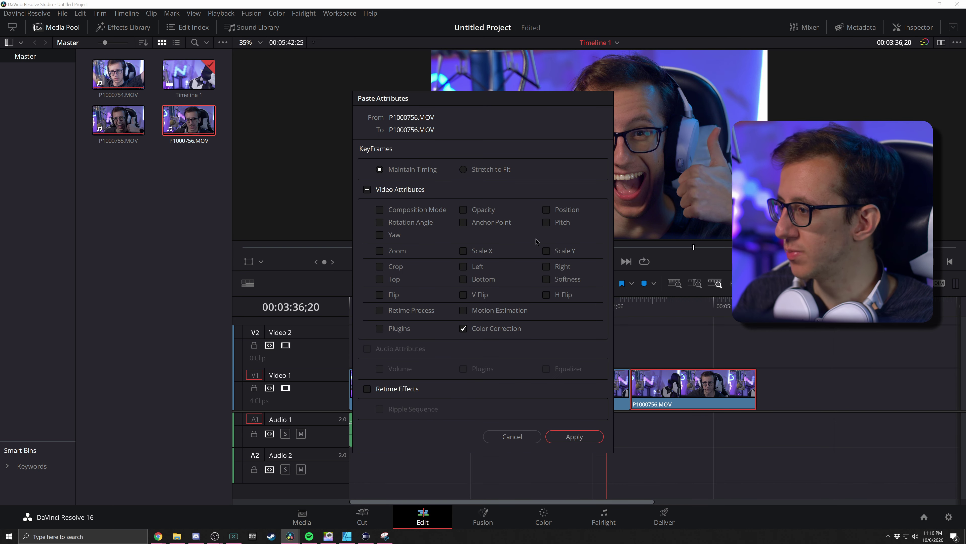
pyautogui.click(574, 436)
pyautogui.click(718, 302)
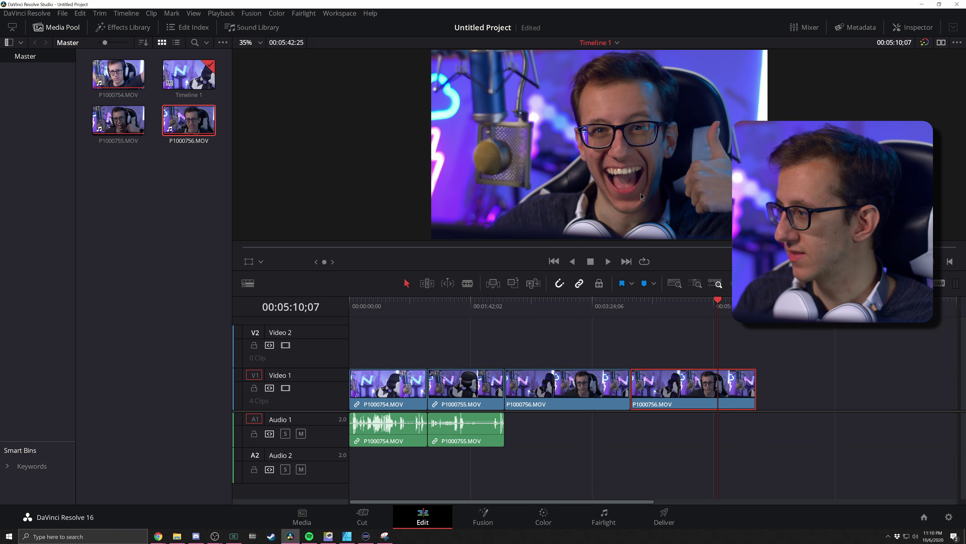
pyautogui.click(608, 299)
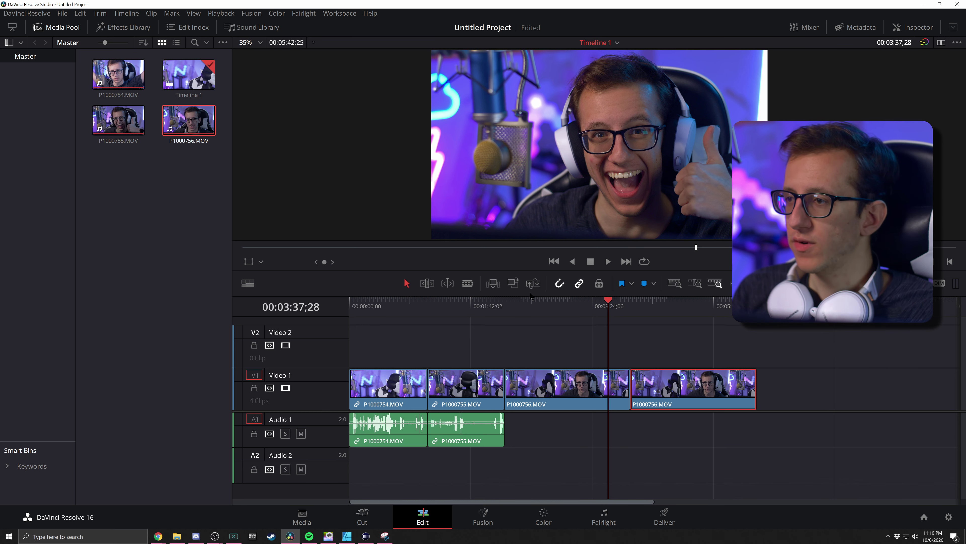
# Show the Power Bins and place an Adjustment Clip from the Effects Library on Video 2 above the last clip
pyautogui.click(194, 13)
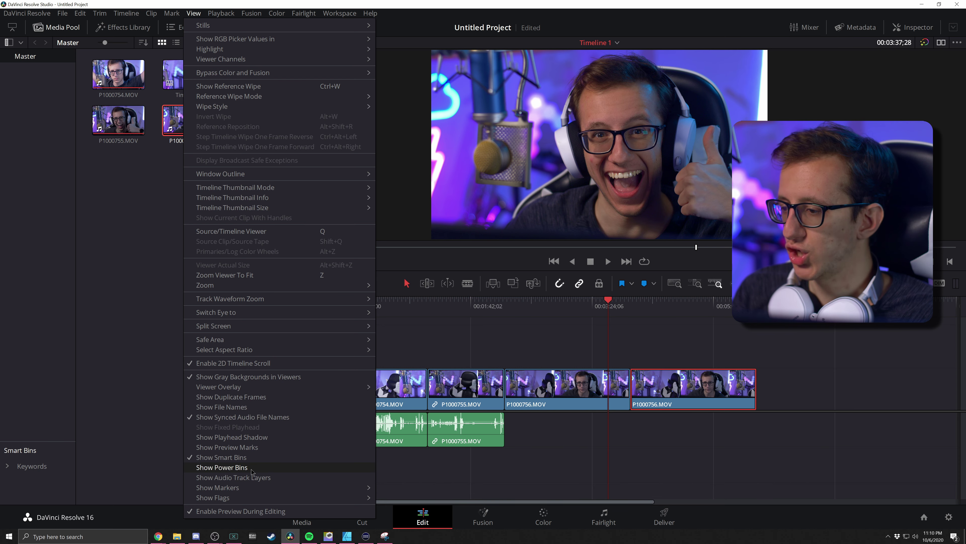
pyautogui.click(222, 468)
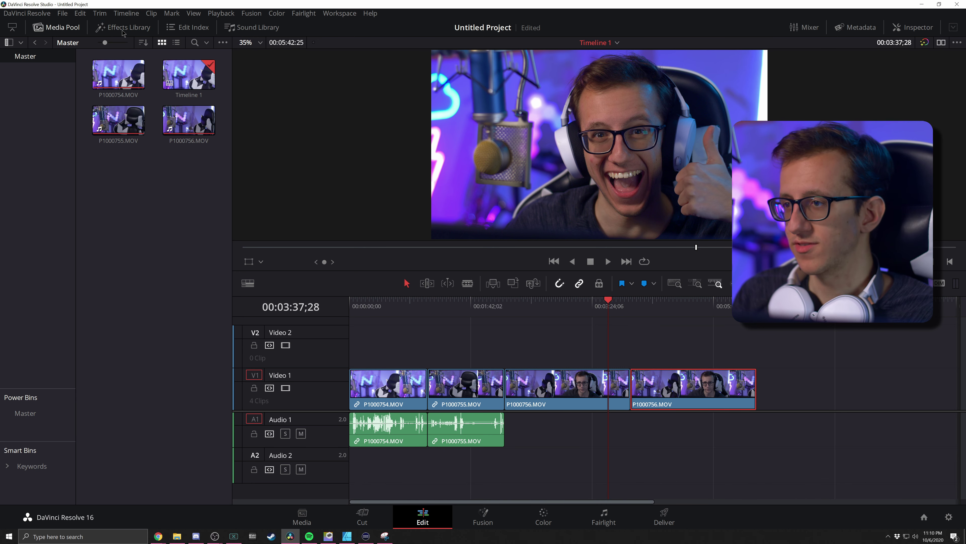
pyautogui.click(122, 28)
pyautogui.scroll(-5, 159, 457)
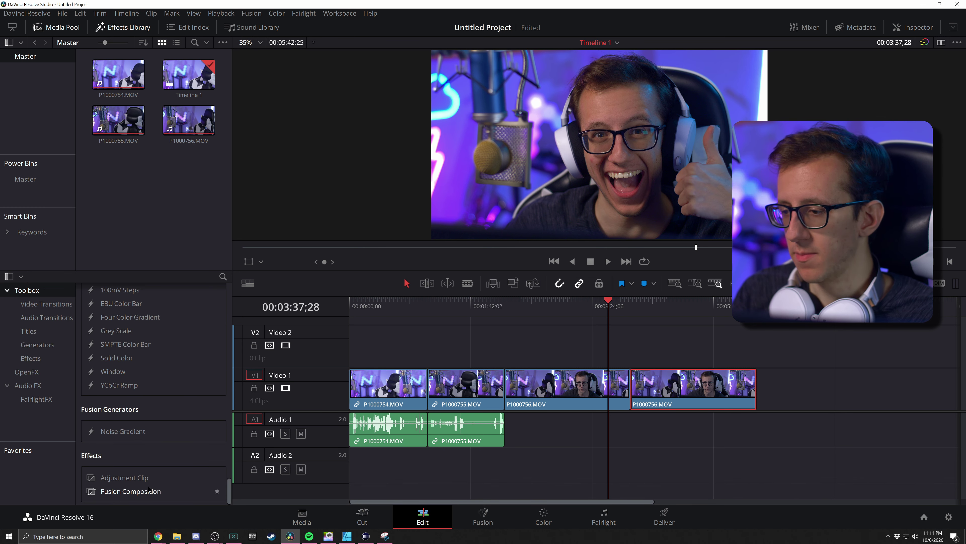
pyautogui.moveTo(121, 478); pyautogui.dragTo(651, 337)
# Copy the graded third clip and paste only its Color Correction attribute onto the Adjustment Clip on Video 2
pyautogui.click(559, 400)
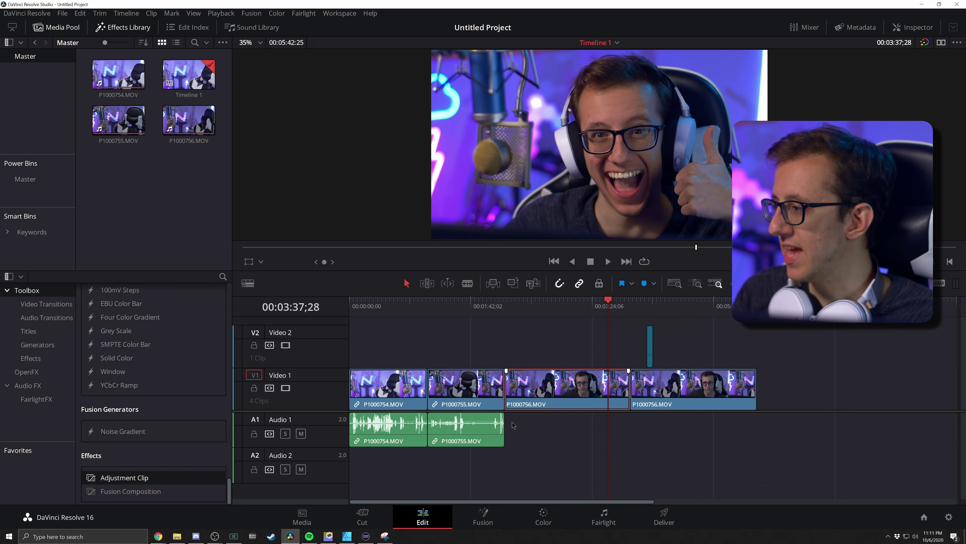
pyautogui.rightClick(595, 394)
pyautogui.press('Escape')
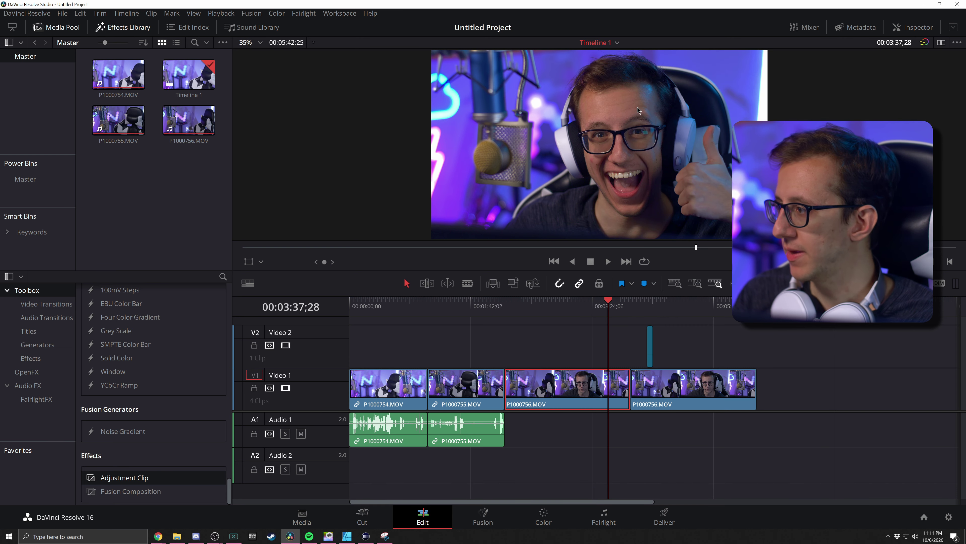
pyautogui.scroll(5, 650, 345)
pyautogui.click(627, 345)
pyautogui.rightClick(615, 343)
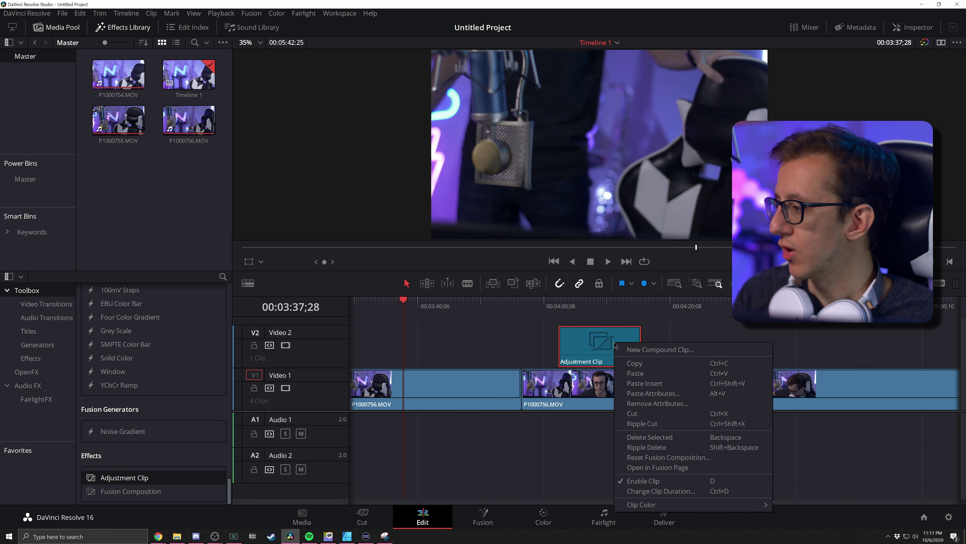
pyautogui.click(659, 396)
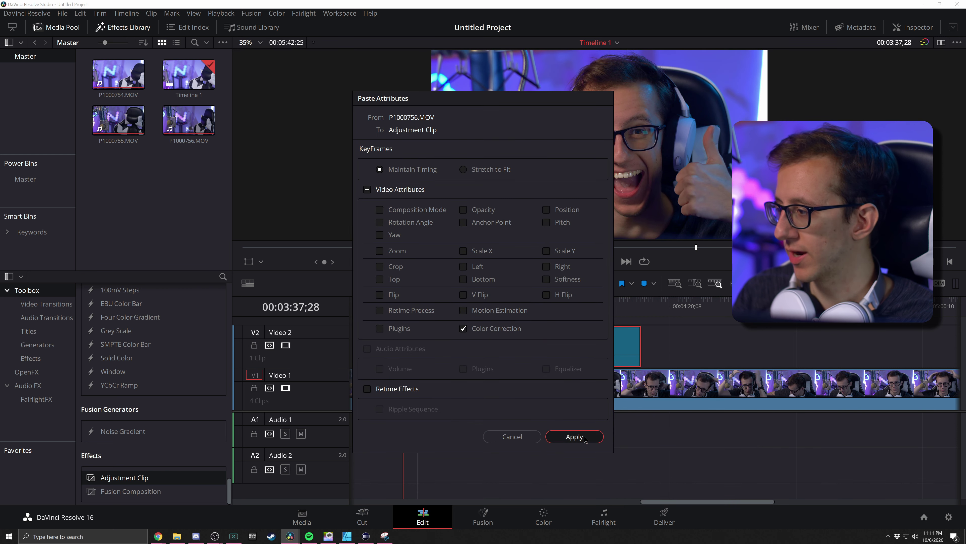
pyautogui.click(574, 436)
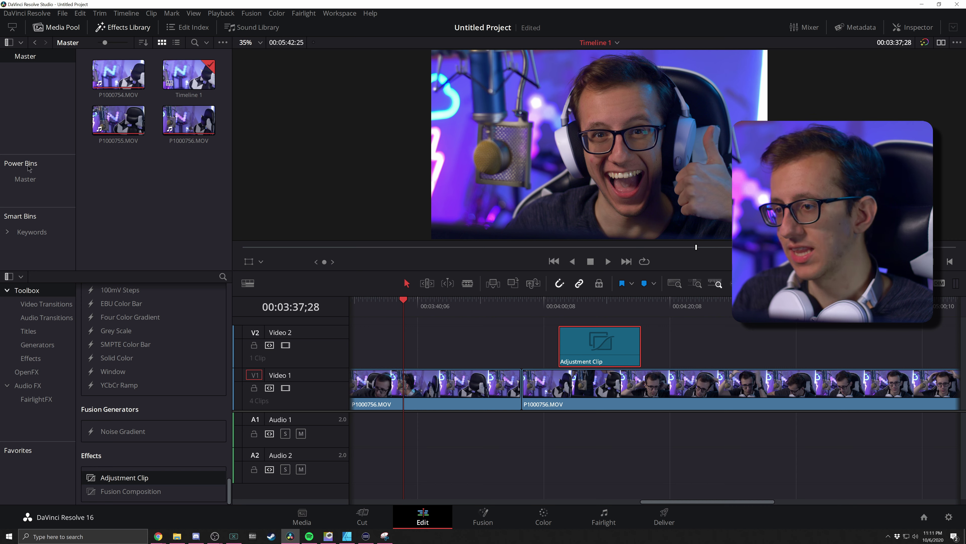
# Store the graded Adjustment Clip in the Master Power Bin and rename it Color Grade
pyautogui.click(25, 179)
pyautogui.moveTo(602, 353); pyautogui.dragTo(130, 121)
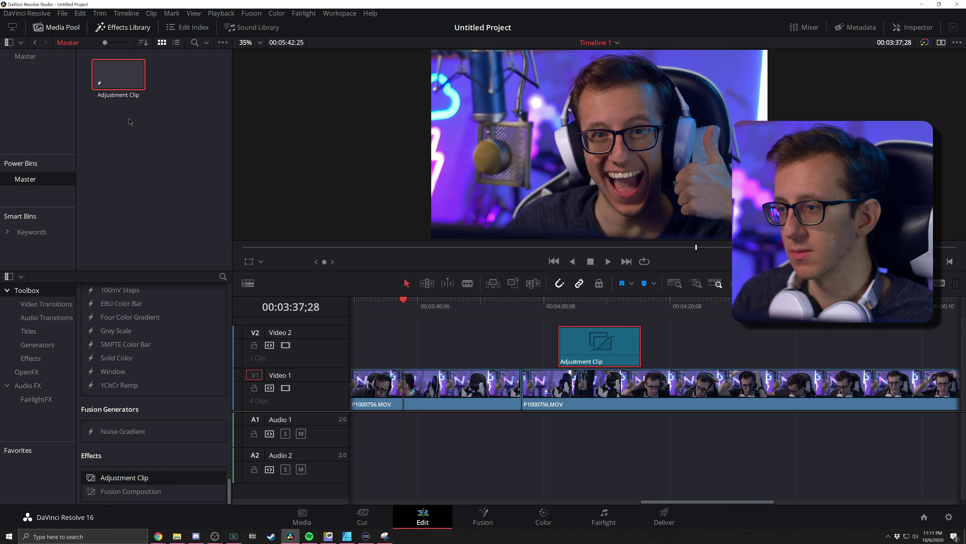
pyautogui.click(129, 96)
pyautogui.press('BackSpace')
pyautogui.write('Coll')
pyautogui.press('BackSpace')
pyautogui.write('or Grade')
pyautogui.press('Return')
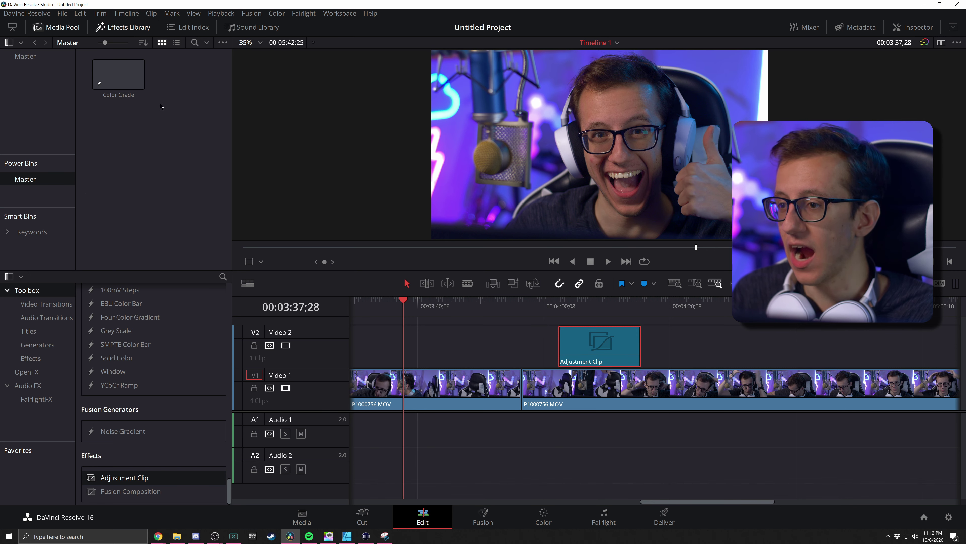
# Place the Color Grade clip from the Power Bin on Video 2 above the last clip and play through it
pyautogui.moveTo(131, 76); pyautogui.dragTo(755, 344)
pyautogui.hscroll(5, 580, 334)
pyautogui.hscroll(-1, 580, 333)
pyautogui.click(558, 345)
pyautogui.click(515, 316)
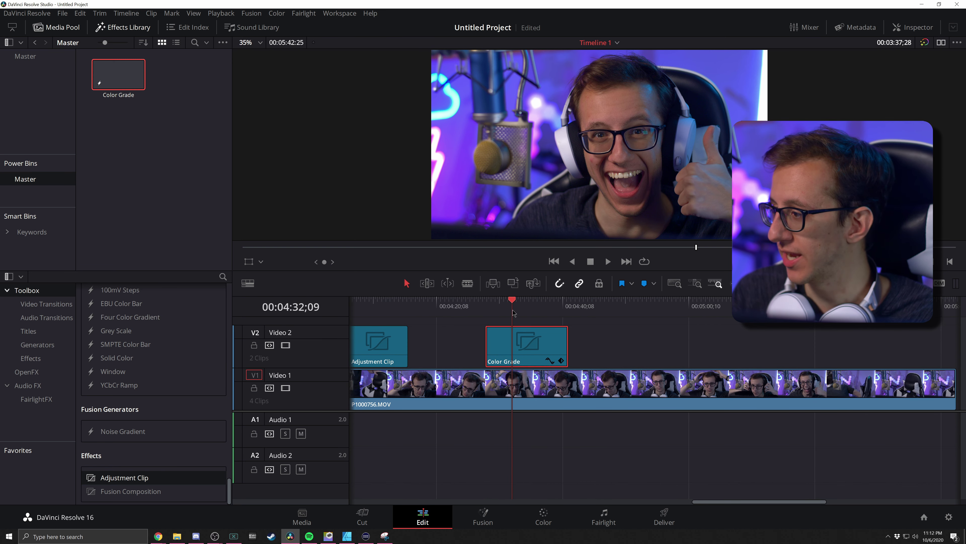
pyautogui.press('space')
pyautogui.press('space')
pyautogui.hscroll(2, 591, 356)
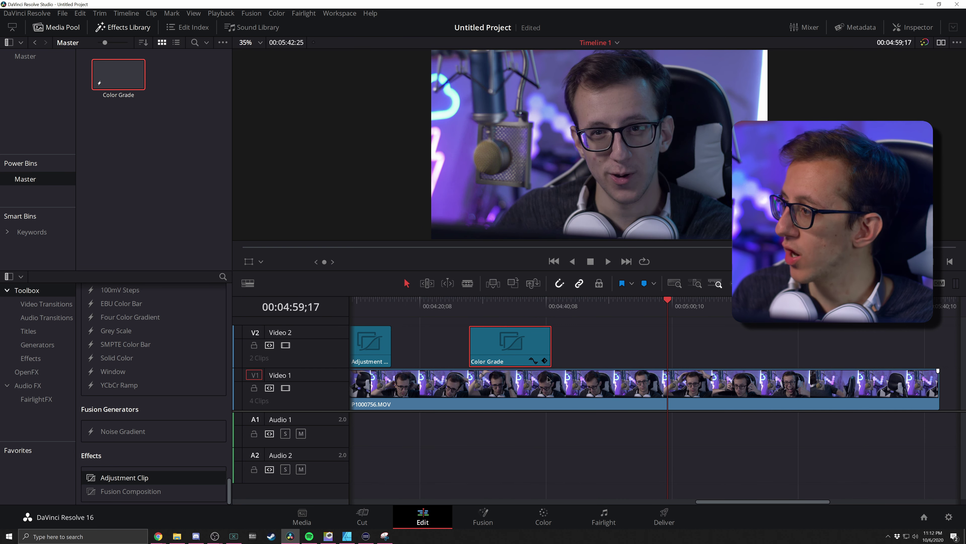
# Move the playhead over the Color Grade clip on Video 2 and copy that clip
pyautogui.click(522, 302)
pyautogui.rightClick(538, 344)
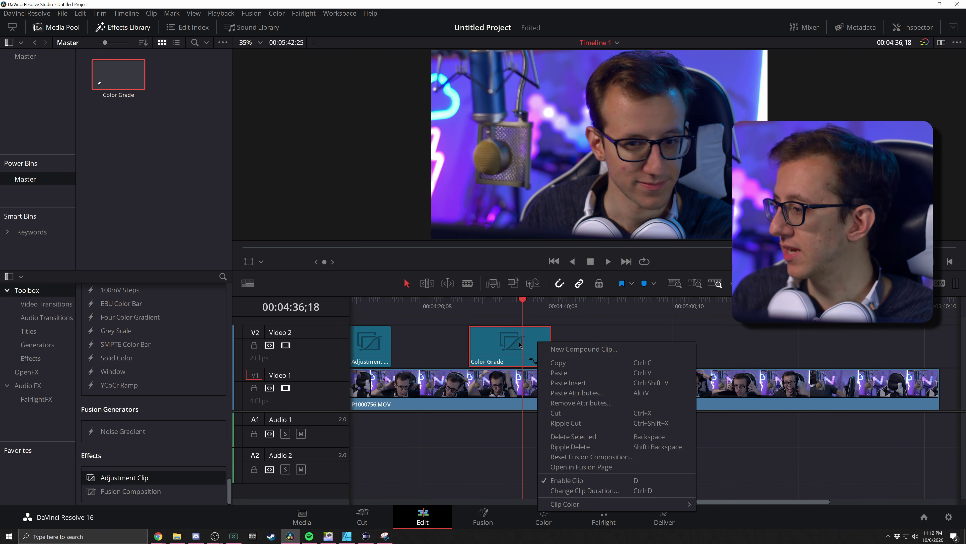
pyautogui.click(559, 362)
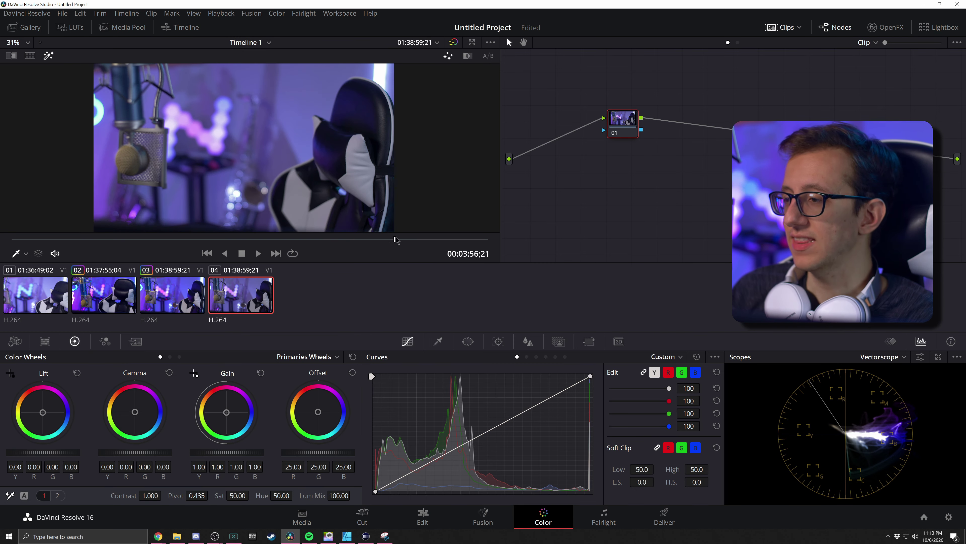
# Apply the grade of clip 03 to clip 04 on the Color page and look over the copied node graph
pyautogui.moveTo(396, 239); pyautogui.dragTo(416, 239)
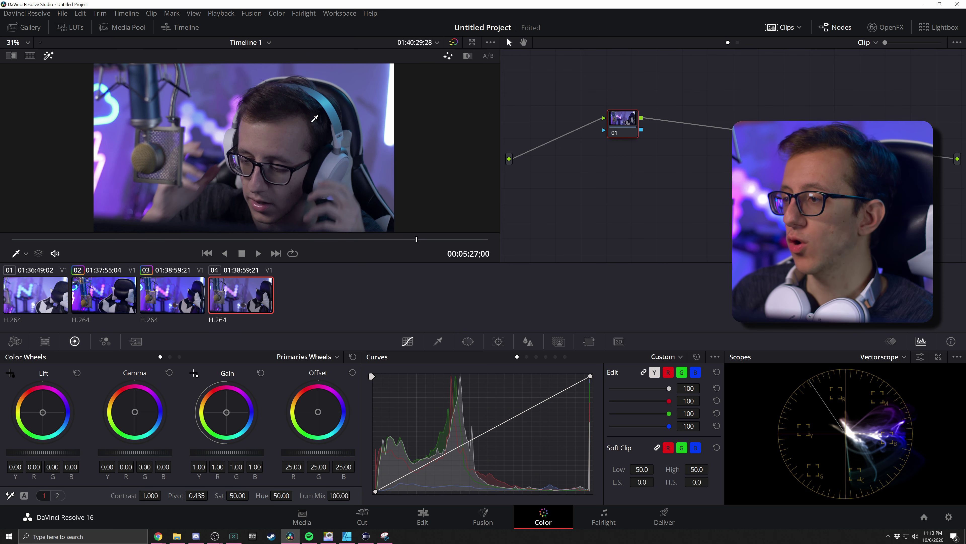
pyautogui.rightClick(172, 293)
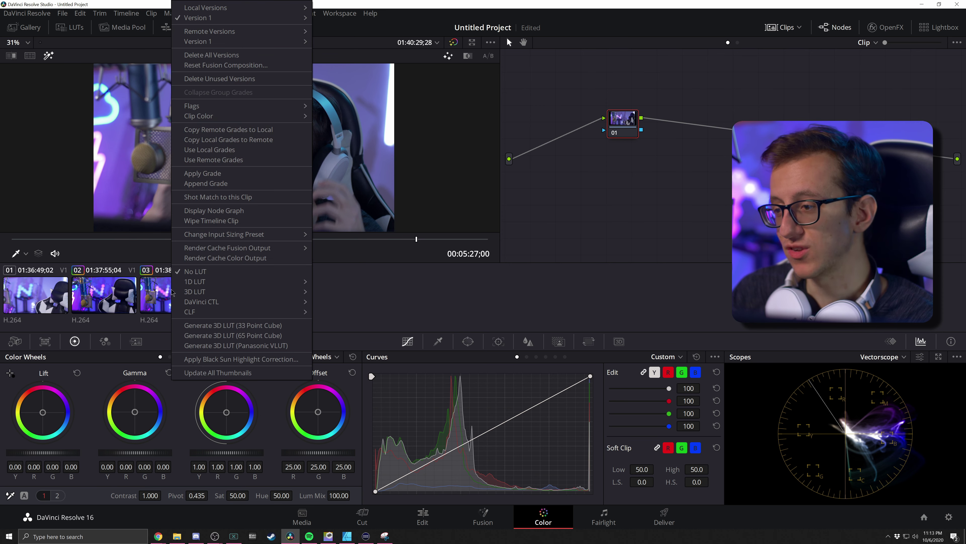
pyautogui.click(210, 175)
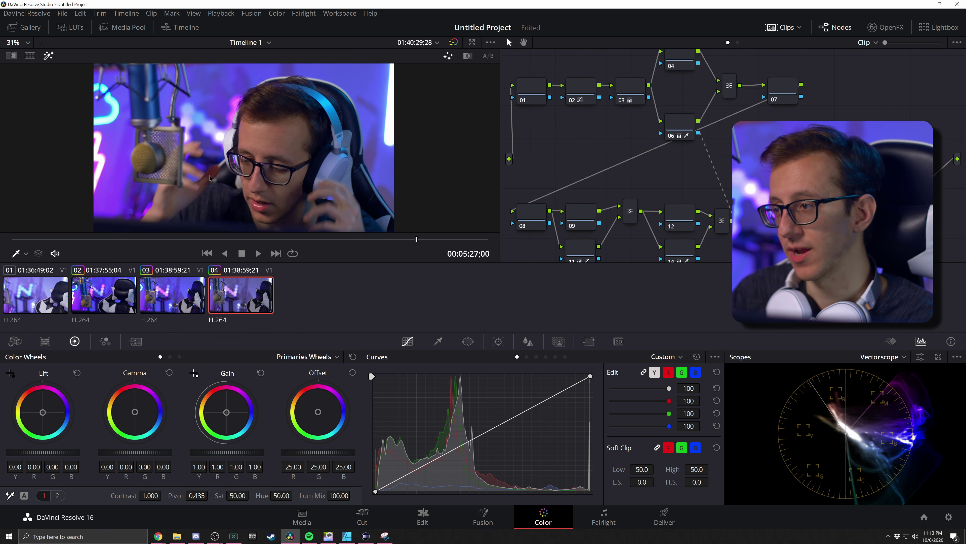
pyautogui.scroll(-1, 685, 133)
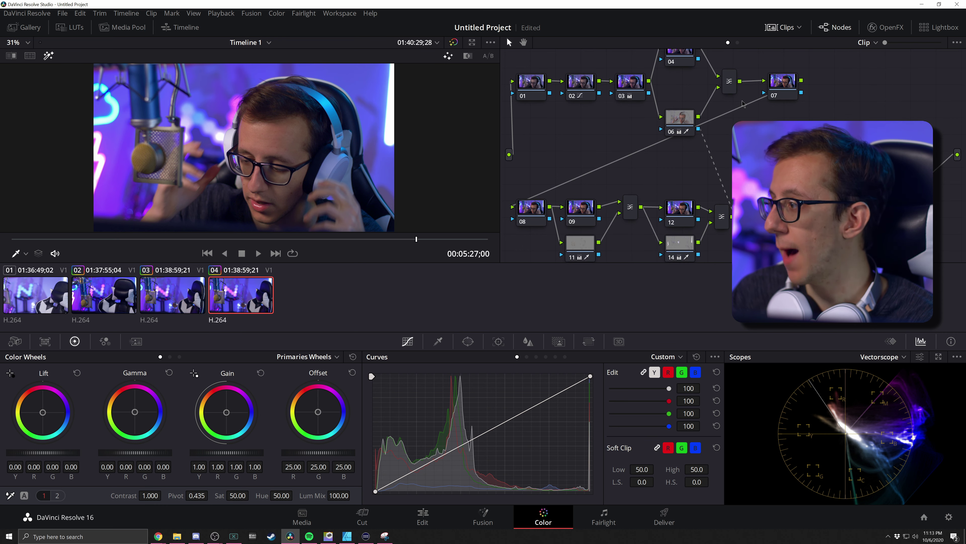
pyautogui.moveTo(738, 108)
pyautogui.mouseDown()
pyautogui.moveTo(761, 111)
pyautogui.moveTo(755, 116)
pyautogui.mouseUp()
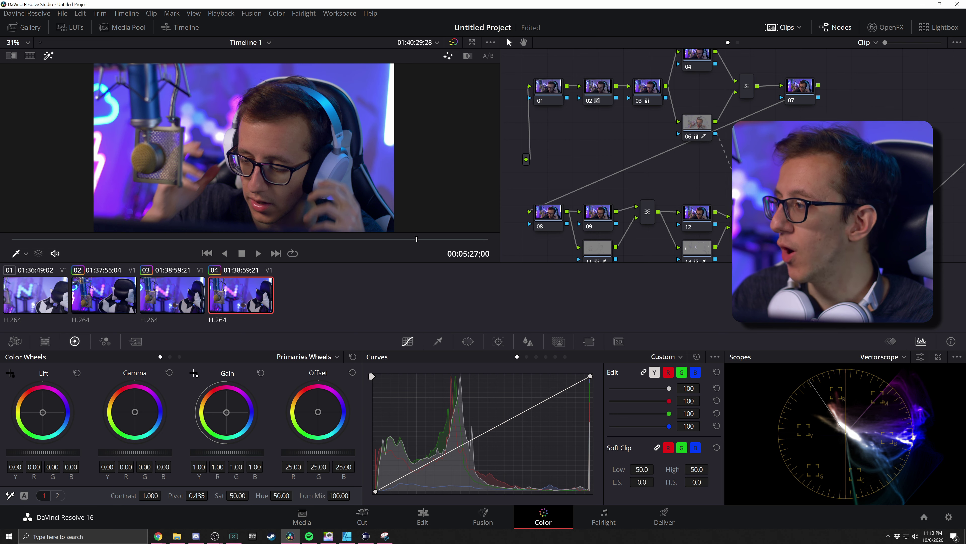
pyautogui.moveTo(755, 115); pyautogui.dragTo(731, 116)
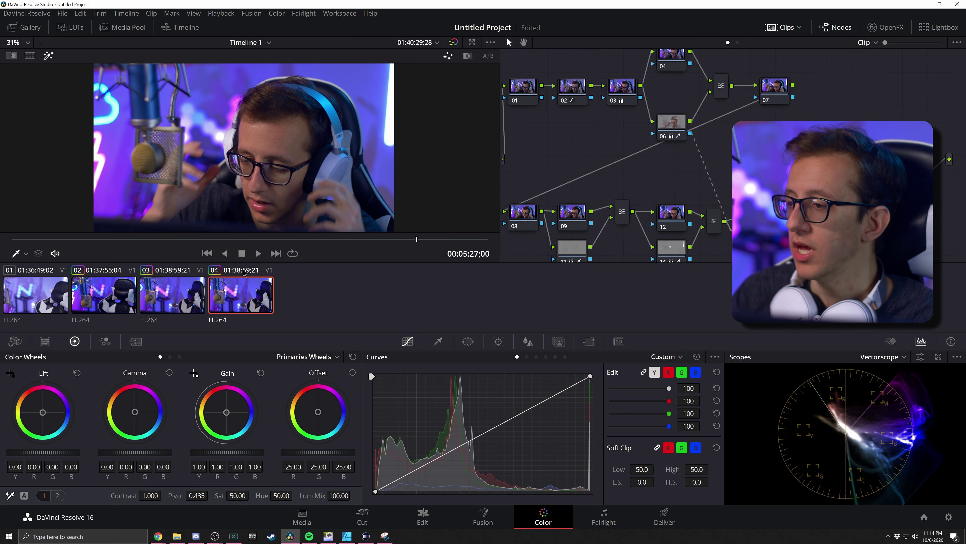
# Start generating a 33 Point Cube 3D LUT from clip 04 and cancel the save
pyautogui.rightClick(240, 294)
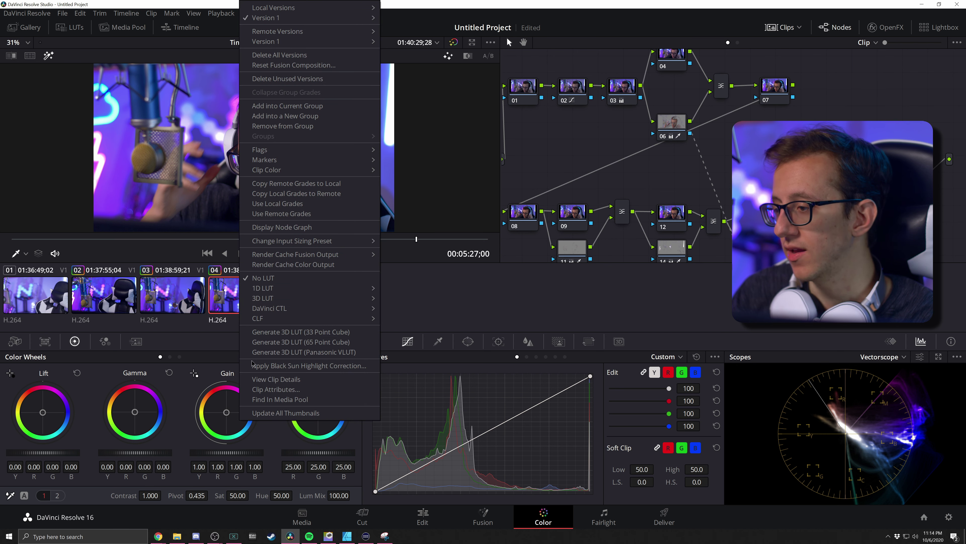
pyautogui.click(304, 334)
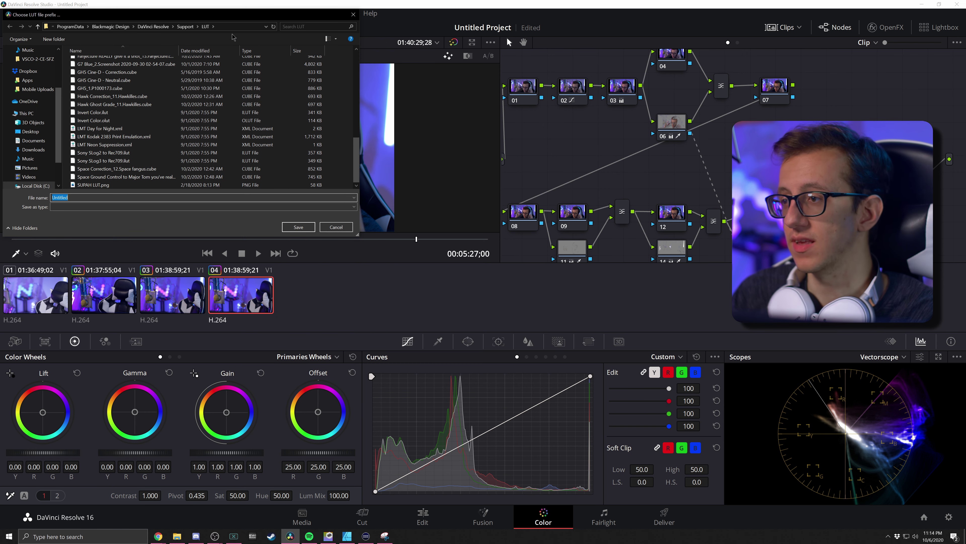
pyautogui.click(336, 227)
pyautogui.scroll(1, 299, 172)
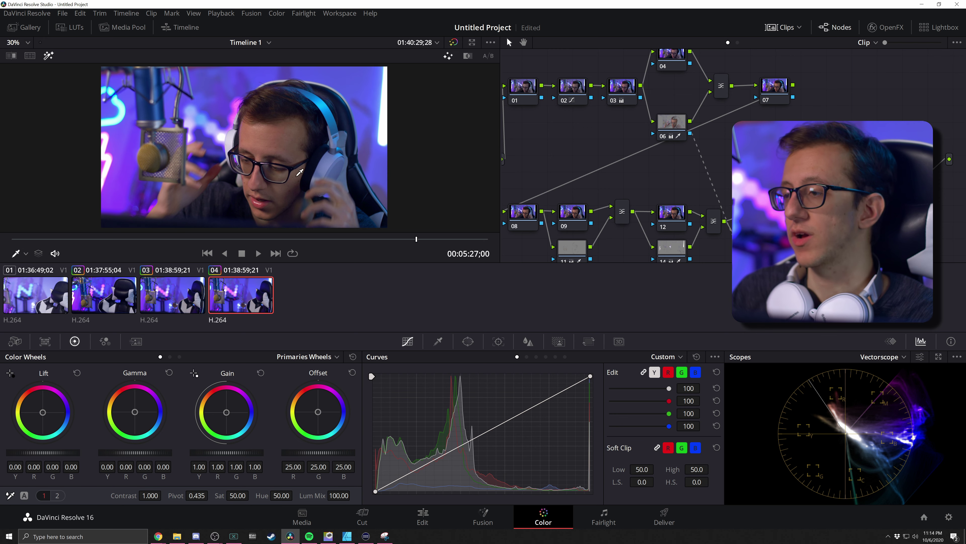
# Look through the thumbnails in the LUTs library on the Color page, then close the library
pyautogui.click(61, 30)
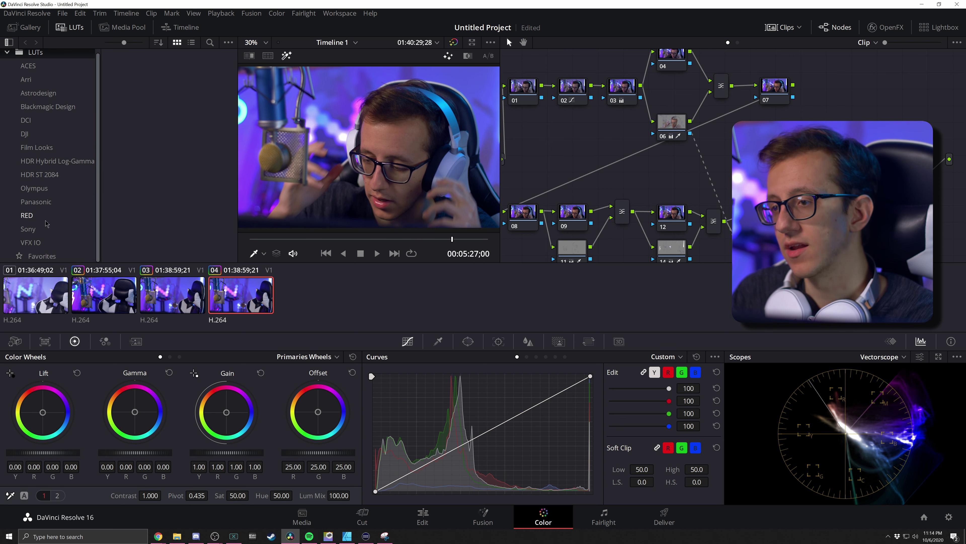
pyautogui.click(35, 52)
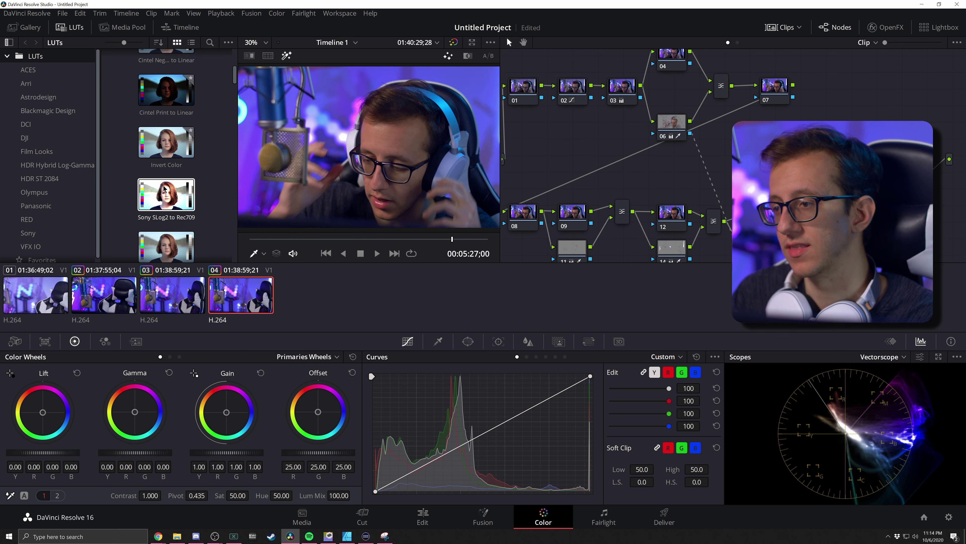
pyautogui.scroll(-3, 165, 189)
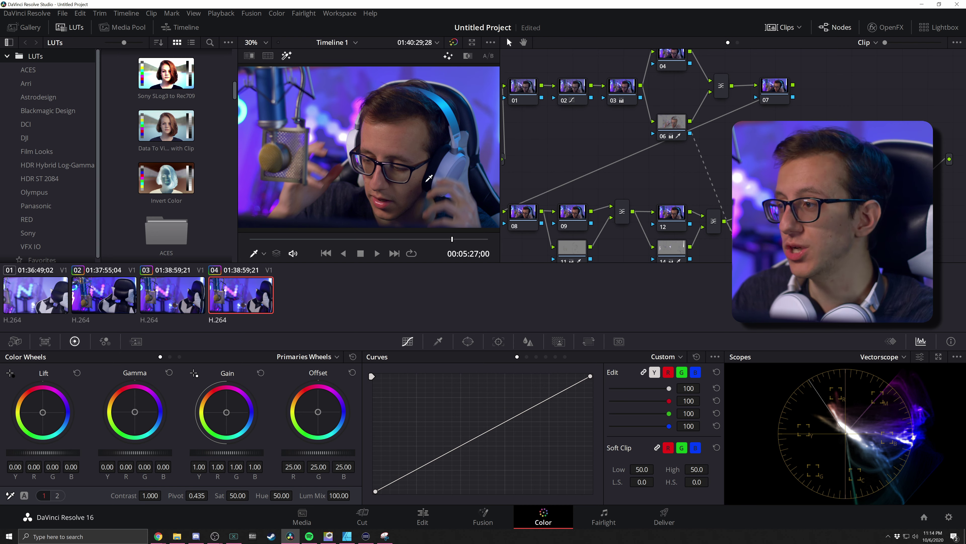
pyautogui.click(68, 27)
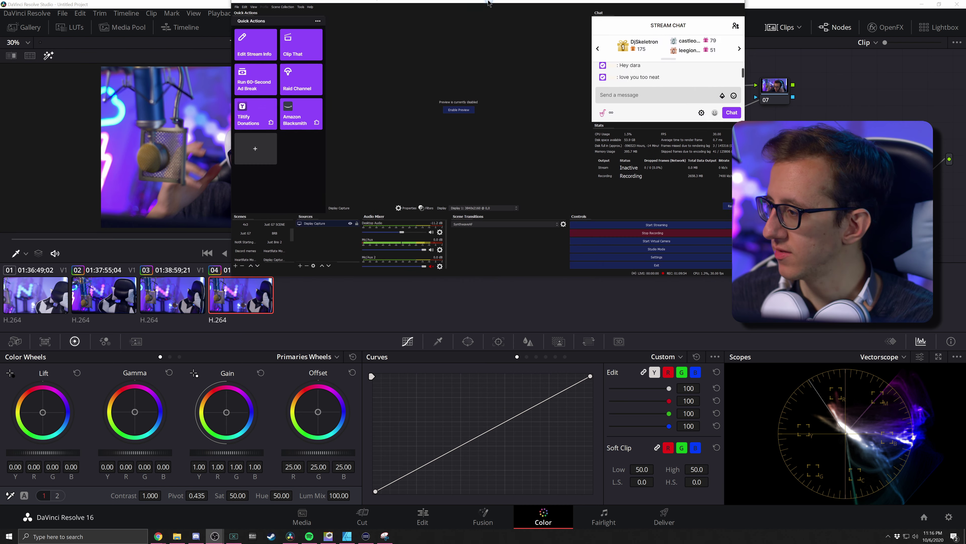
# Switch to OBS and add an Apply LUT filter to the Display Capture source
pyautogui.moveTo(489, 3); pyautogui.dragTo(485, 3)
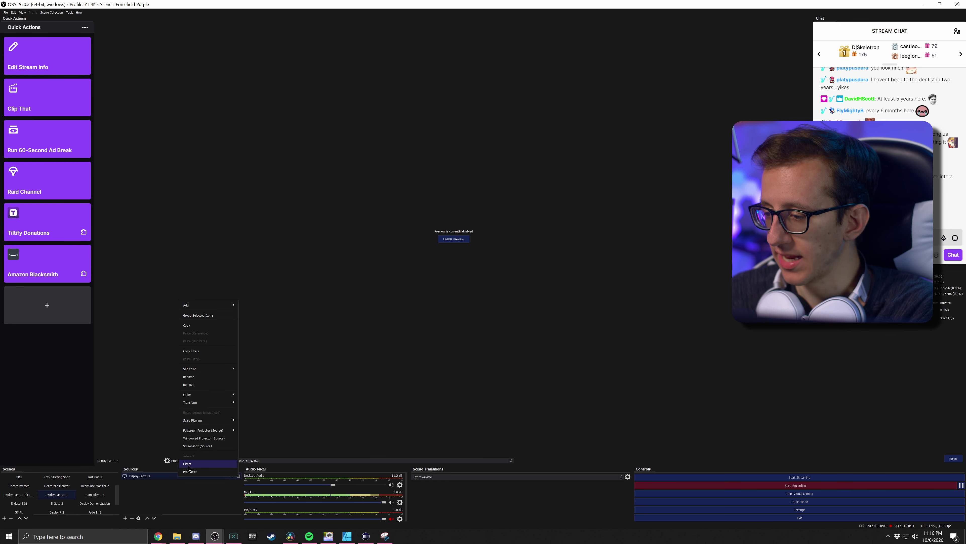
pyautogui.click(189, 463)
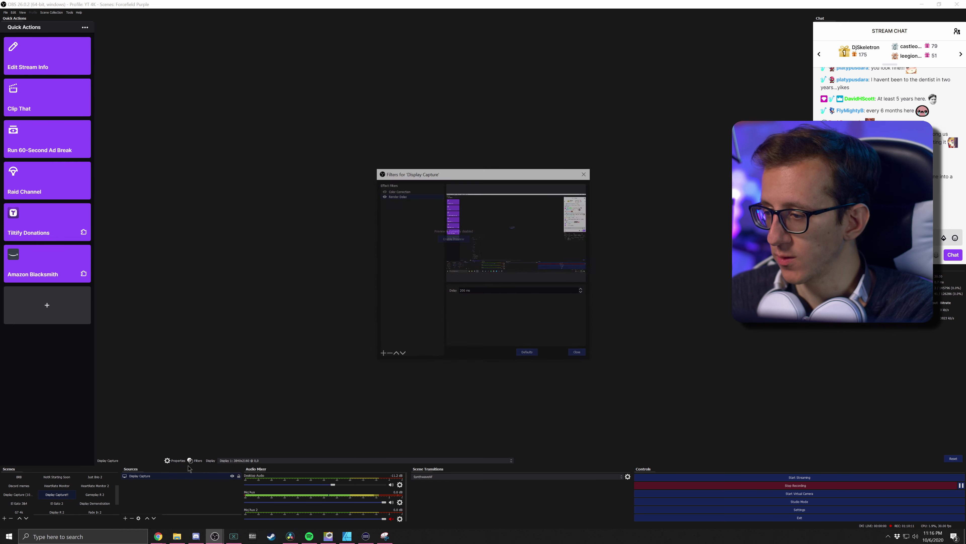
pyautogui.click(383, 355)
pyautogui.click(399, 370)
pyautogui.press('Return')
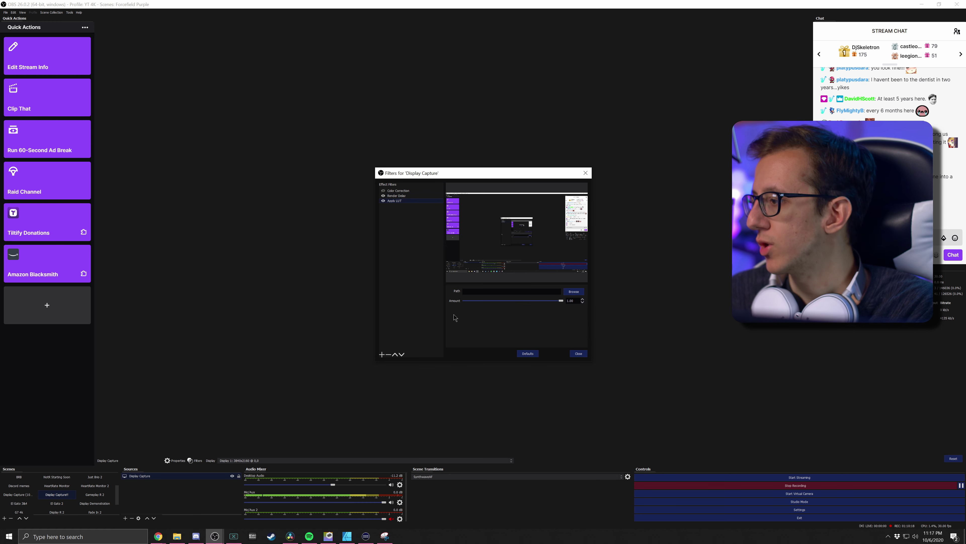
# Copy the LUTs folder path from the Apply LUT filter's file browser and open that folder in File Explorer
pyautogui.click(579, 294)
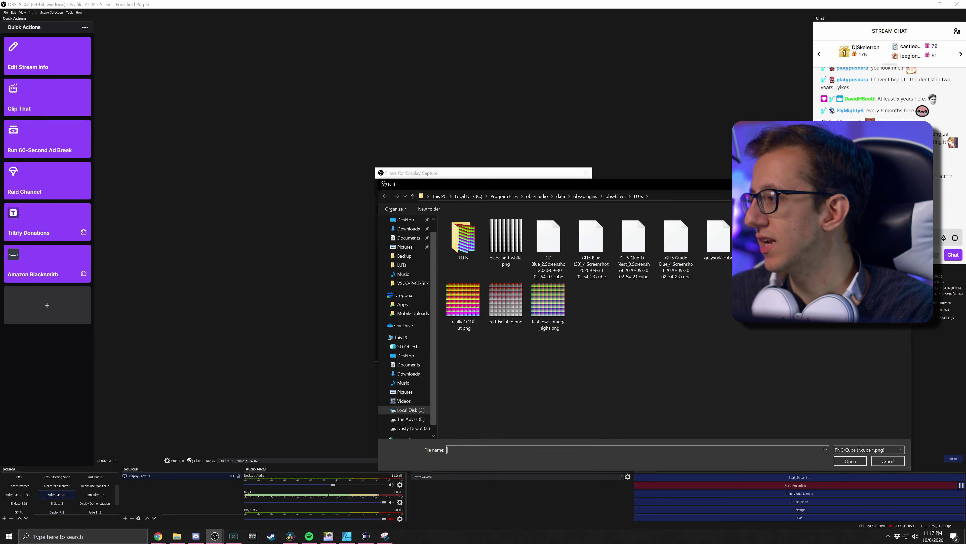
pyautogui.click(685, 197)
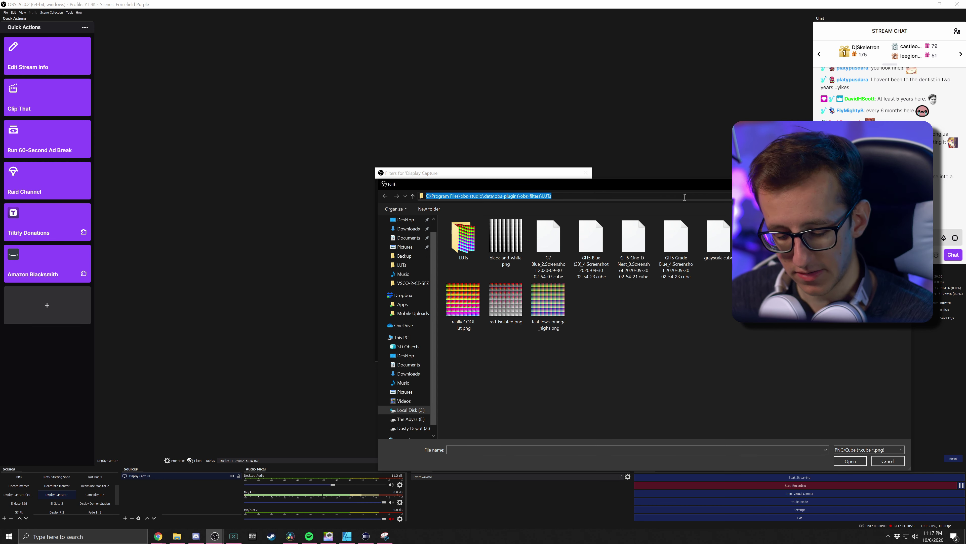
pyautogui.press('super+e')
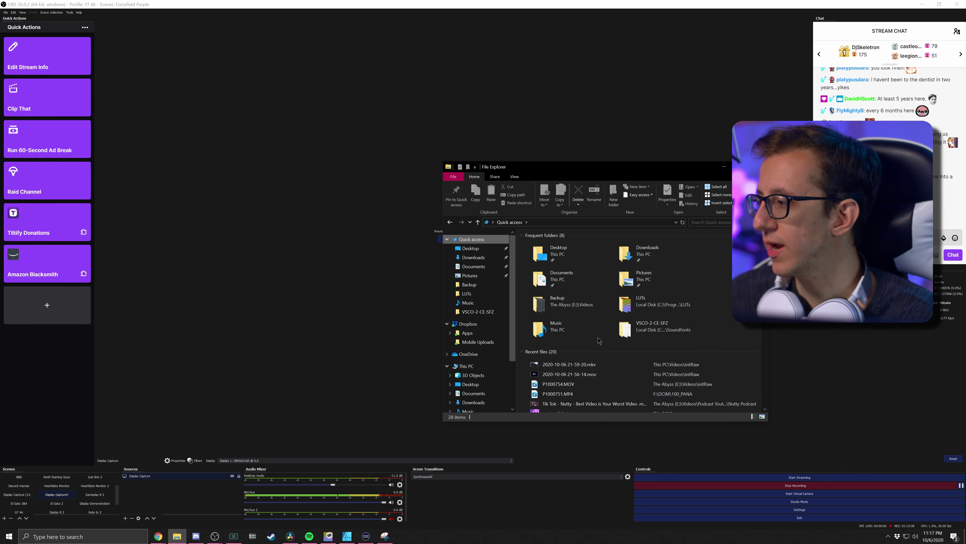
pyautogui.click(607, 222)
pyautogui.hotkey('ctrl', 'v')
pyautogui.hotkey('ctrl', 'a')
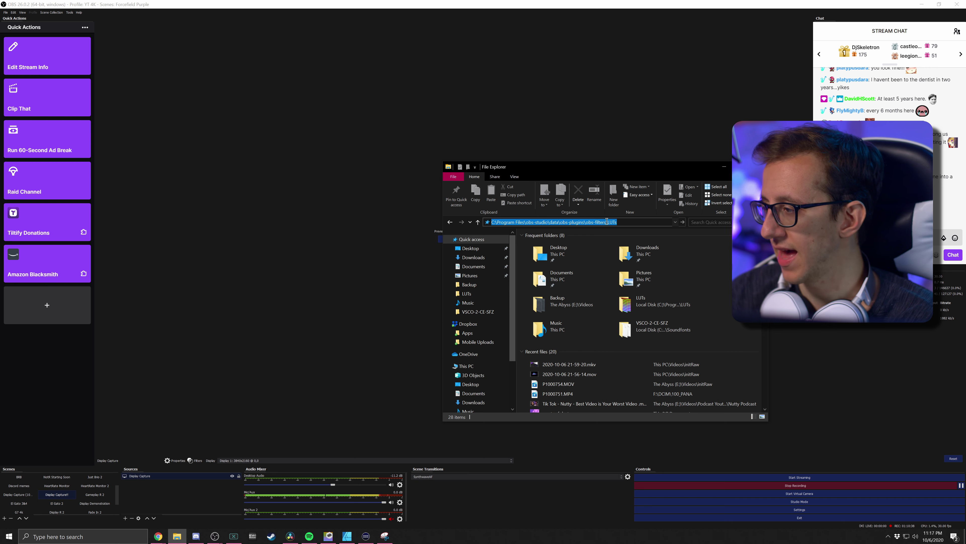
pyautogui.press('Return')
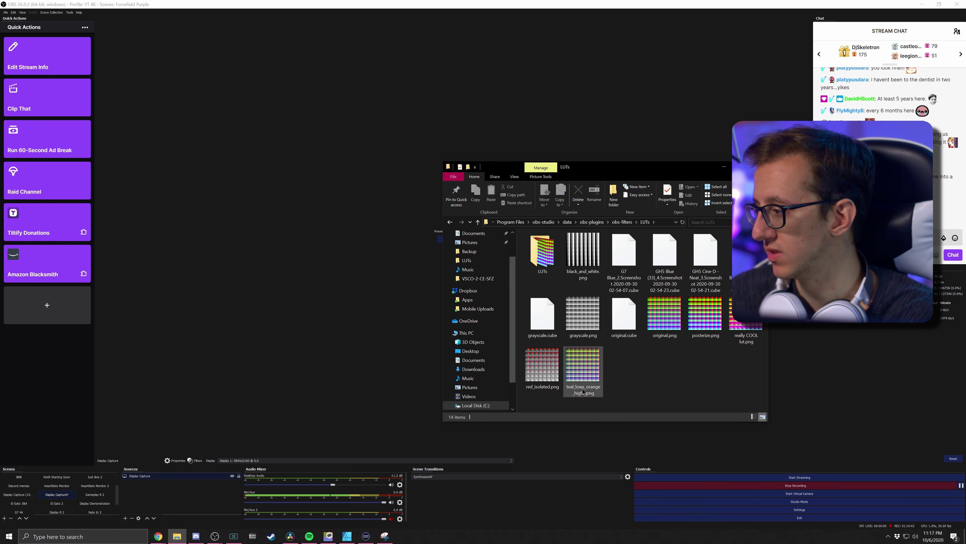
pyautogui.moveTo(658, 172); pyautogui.dragTo(363, 166)
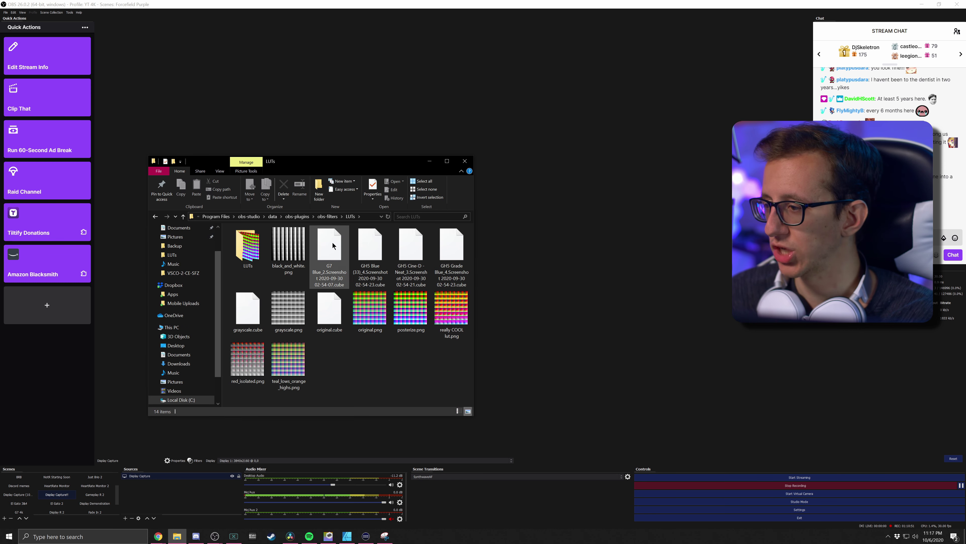
# Place original.png from the LUTs folder after the last Video 1 clip in DaVinci Resolve and apply clip 04's grade to it
pyautogui.click(356, 321)
pyautogui.moveTo(364, 307); pyautogui.dragTo(753, 394)
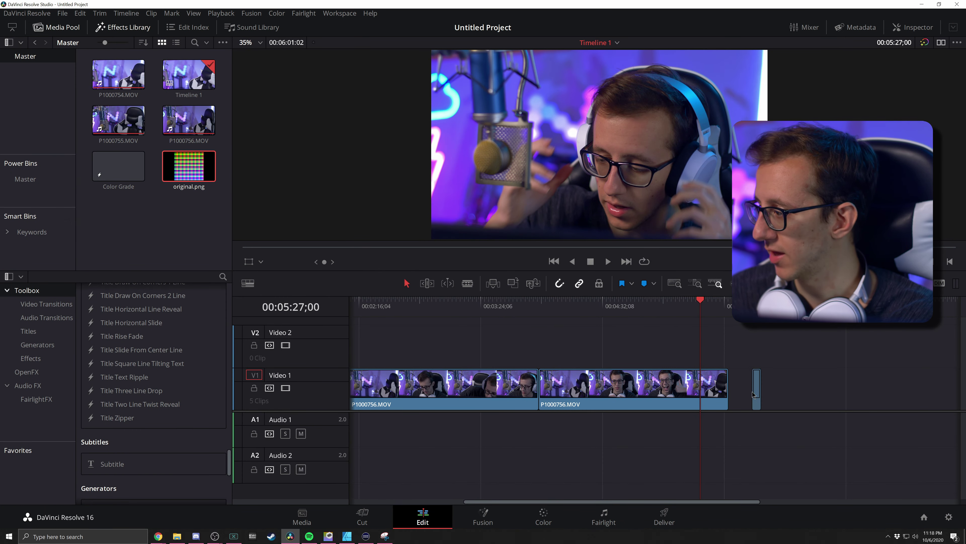
pyautogui.hotkey('shift', '6')
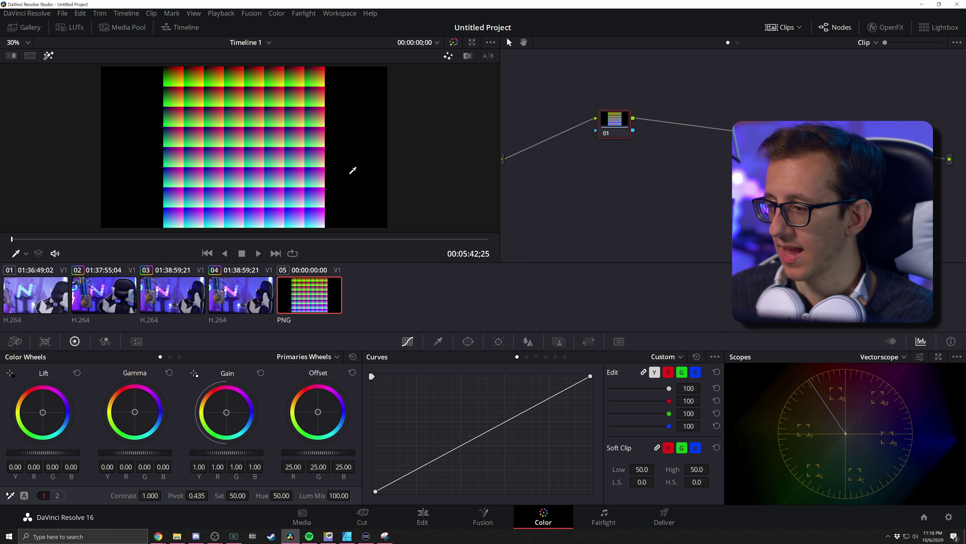
pyautogui.rightClick(238, 293)
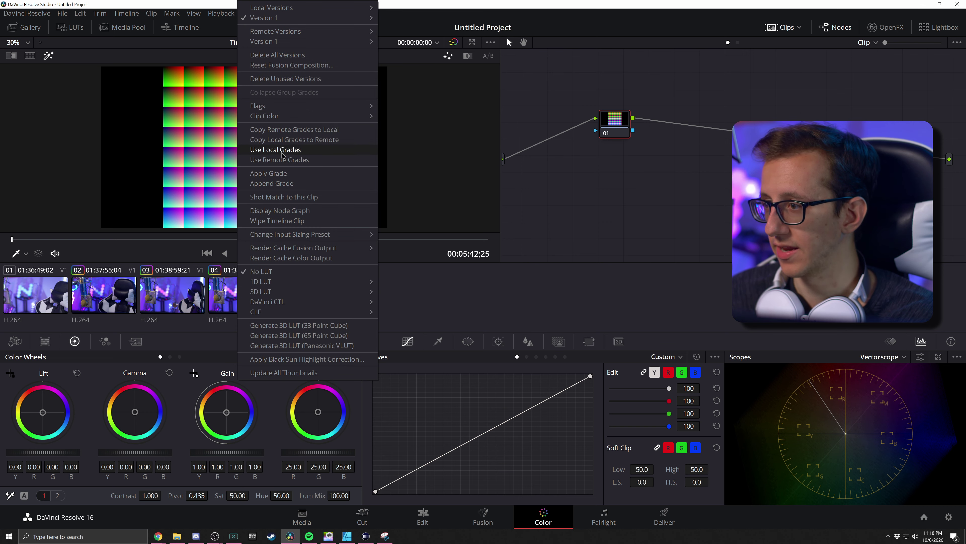
pyautogui.click(268, 174)
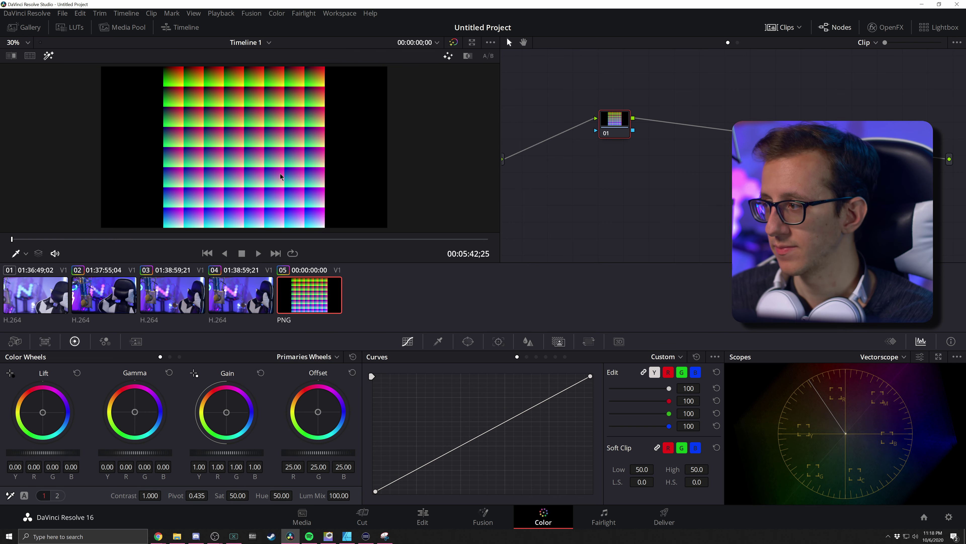
# Configure the Deliver render for individual clips in TIFF format with RGB 8 bits at source resolution
pyautogui.click(664, 518)
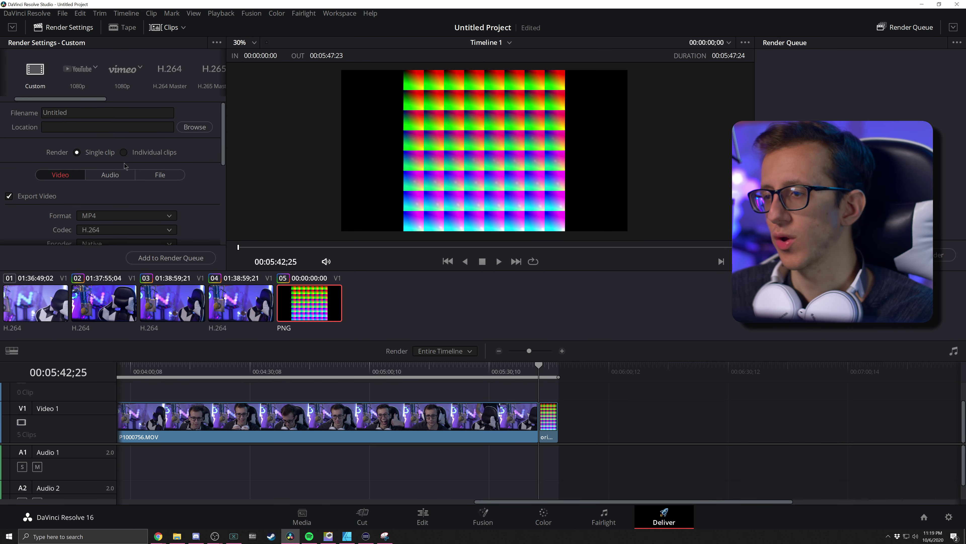
pyautogui.scroll(-2, 148, 178)
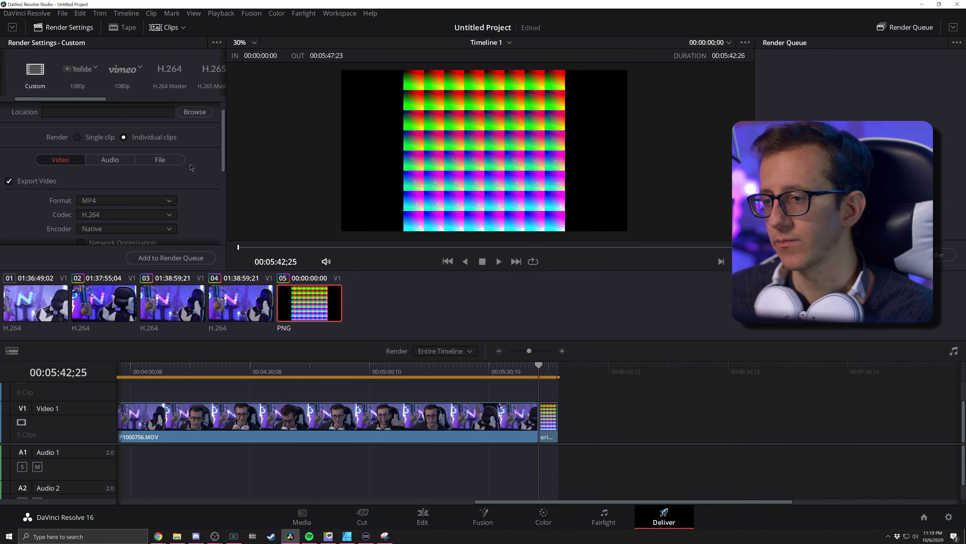
pyautogui.click(152, 186)
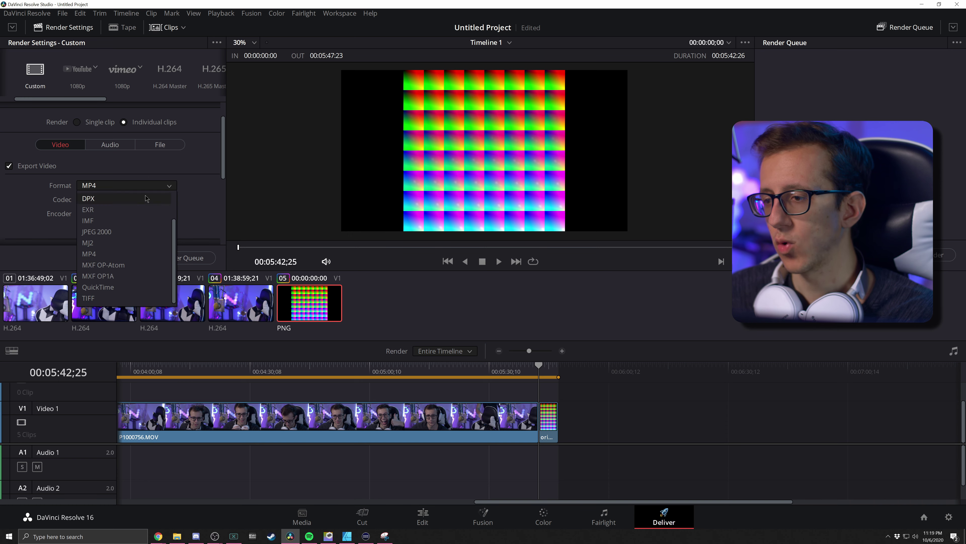
pyautogui.click(99, 300)
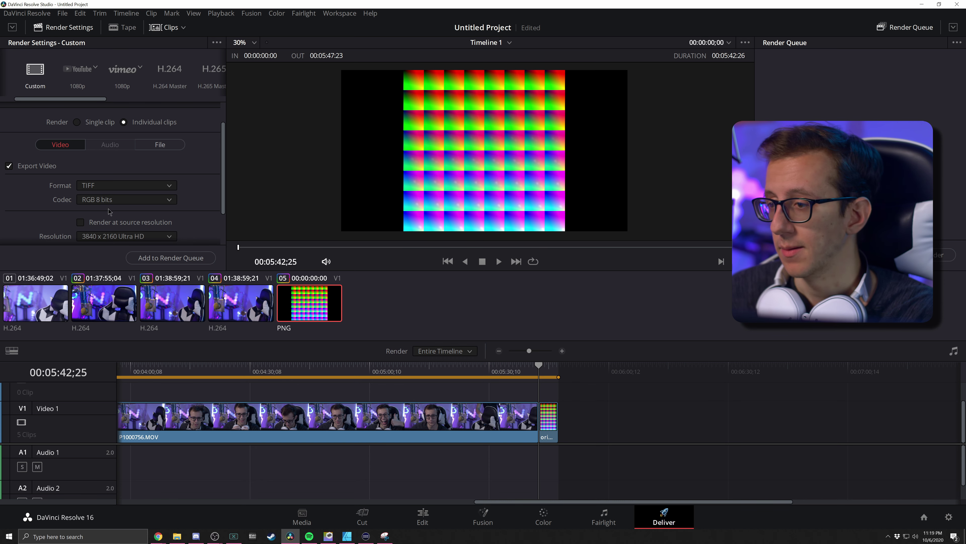
pyautogui.scroll(-3, 34, 199)
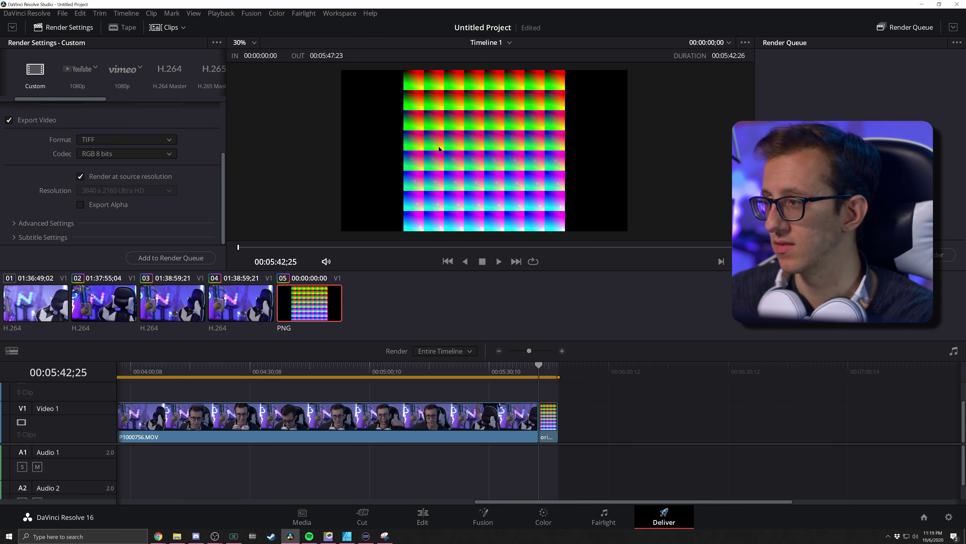
# Name the render Kewl LUT yeaahhh, save it in the LUTs subfolder of obs-filters\LUTs, and add it to the render queue
pyautogui.scroll(3, 182, 129)
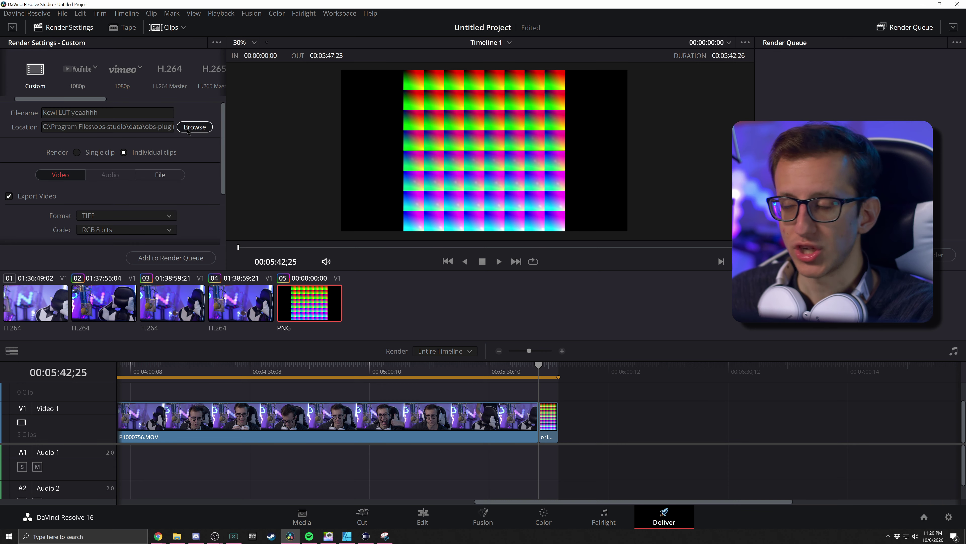
pyautogui.click(195, 128)
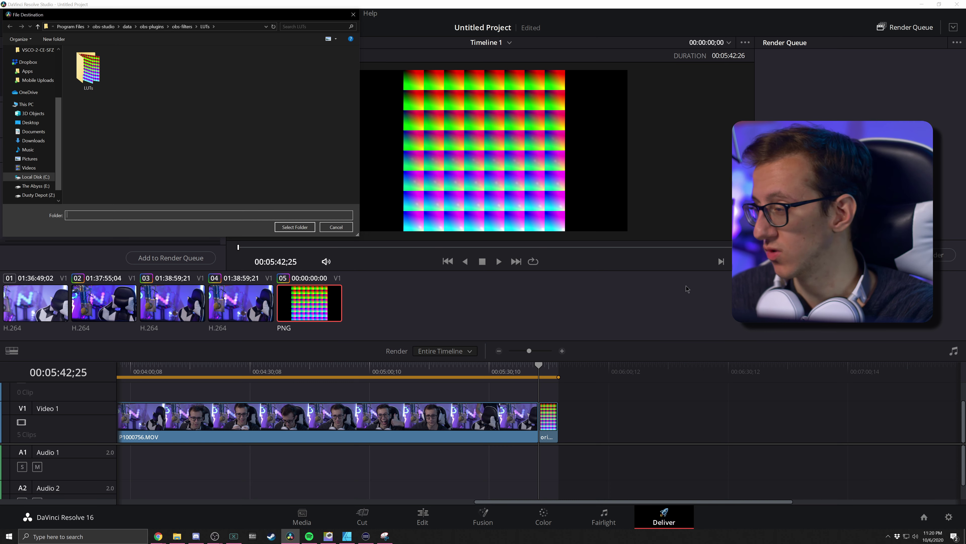
pyautogui.click(88, 78)
pyautogui.doubleClick(88, 78)
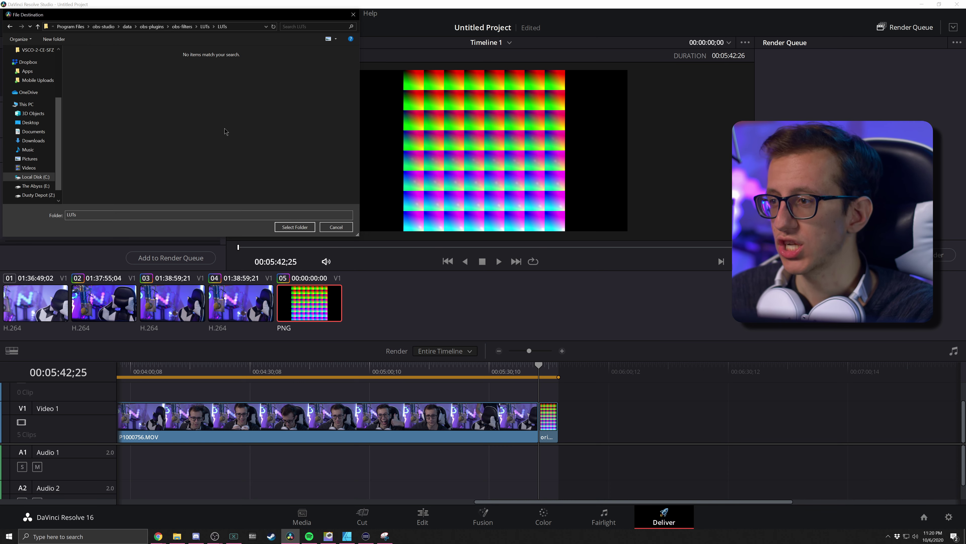
pyautogui.click(295, 227)
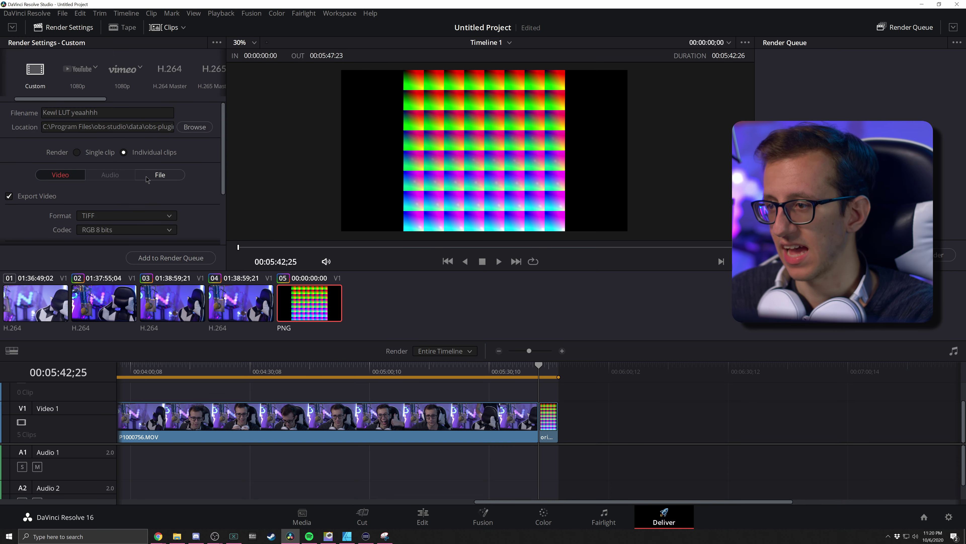
pyautogui.scroll(-3, 173, 139)
pyautogui.click(183, 259)
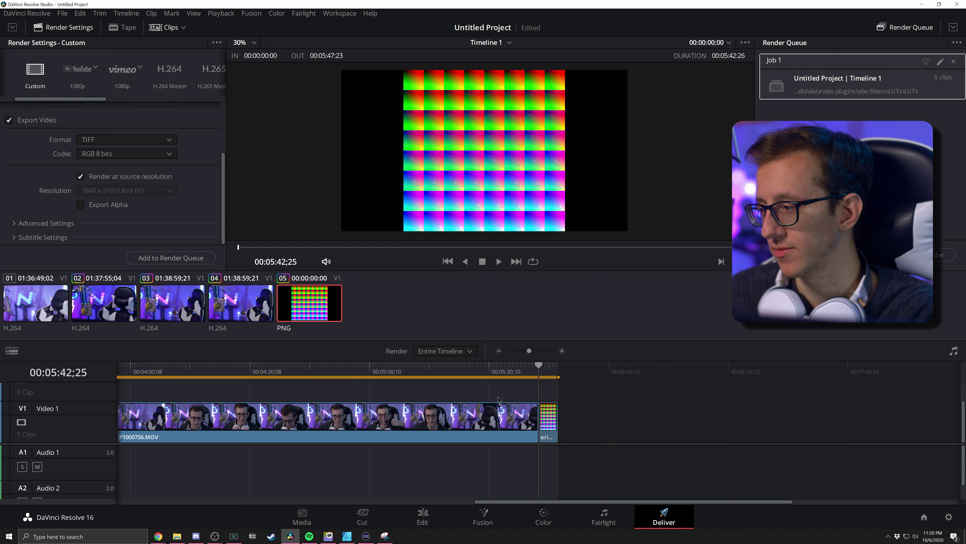
# Mark the render range's In point at the start of original.png on the Deliver timeline
pyautogui.moveTo(539, 365)
pyautogui.mouseDown()
pyautogui.moveTo(447, 366)
pyautogui.moveTo(539, 367)
pyautogui.mouseUp()
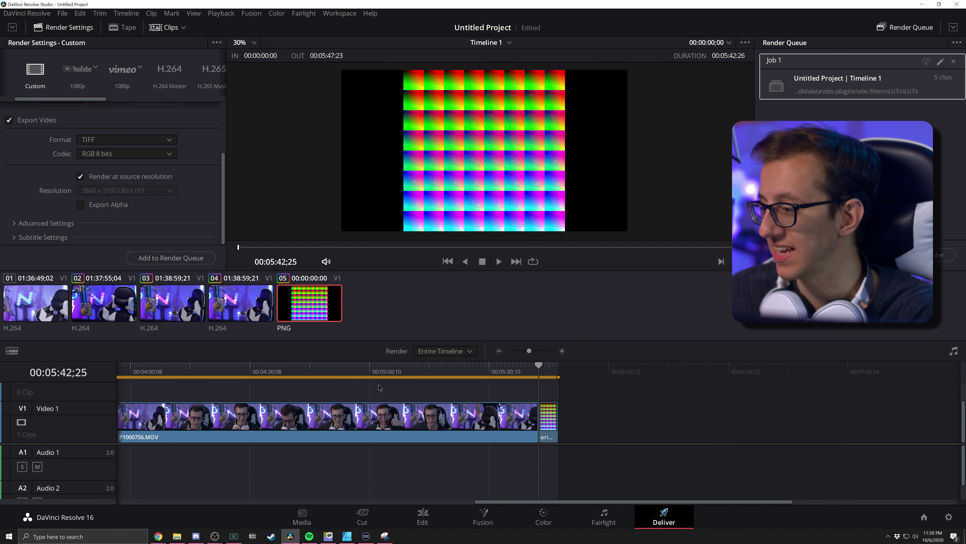
pyautogui.hscroll(-5, 701, 382)
pyautogui.hscroll(-3, 701, 382)
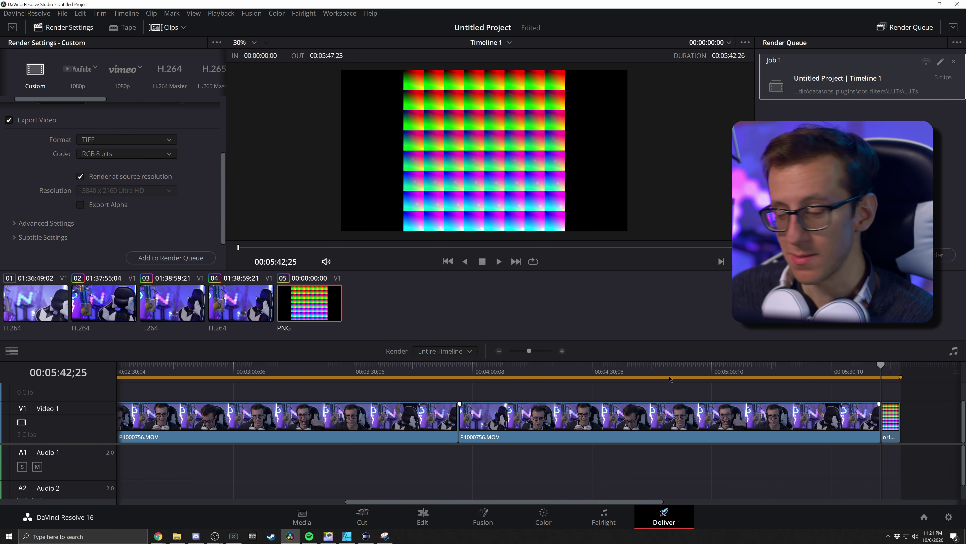
pyautogui.scroll(-3, 258, 394)
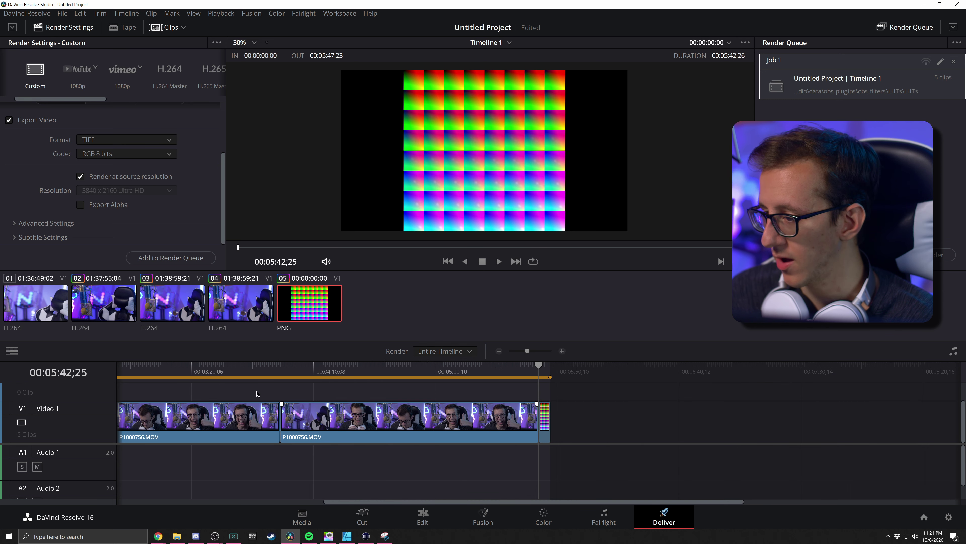
pyautogui.scroll(4, 584, 372)
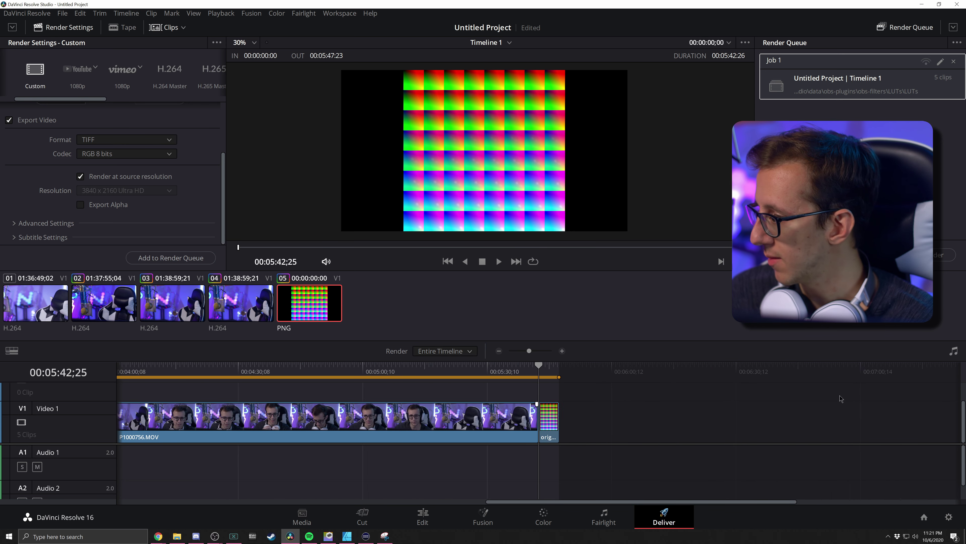
pyautogui.hscroll(1, 792, 393)
pyautogui.scroll(3, 641, 390)
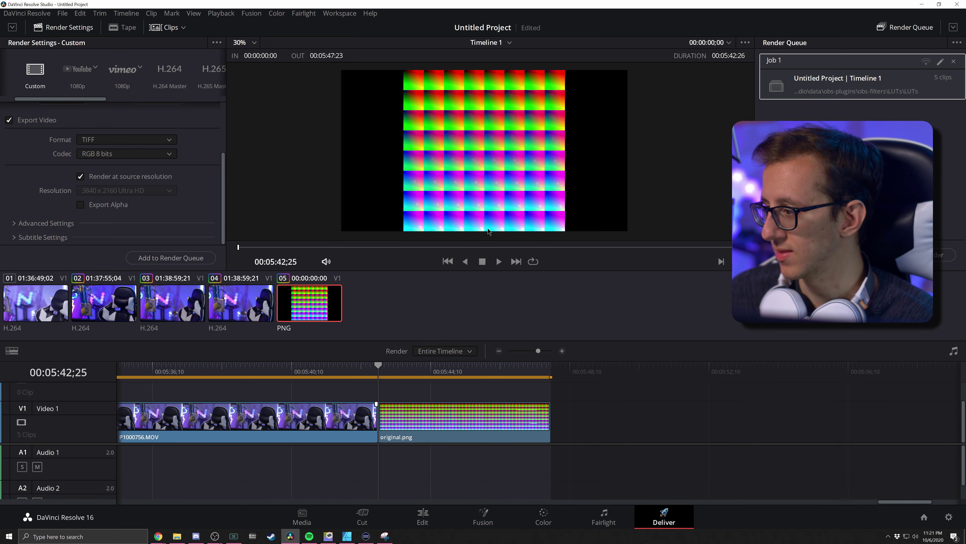
pyautogui.rightClick(378, 366)
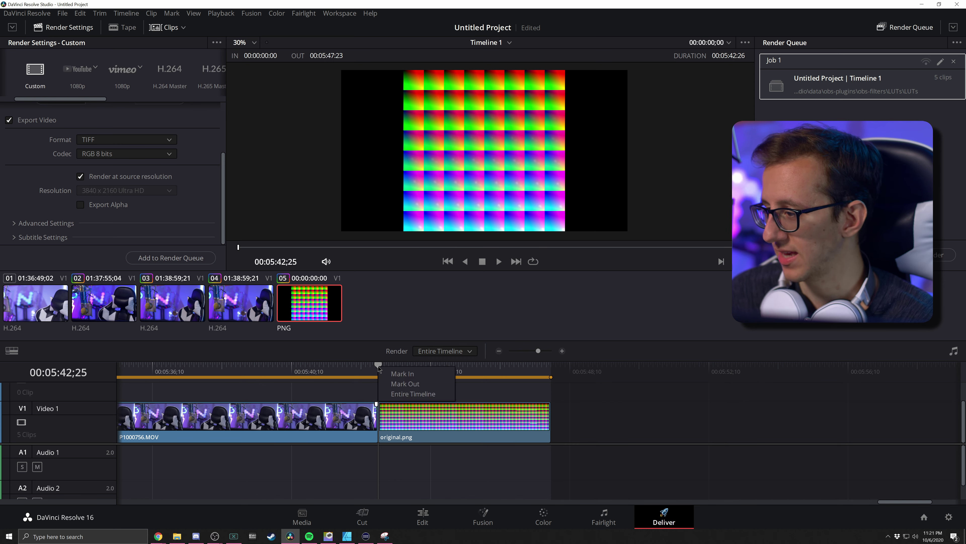
pyautogui.click(402, 373)
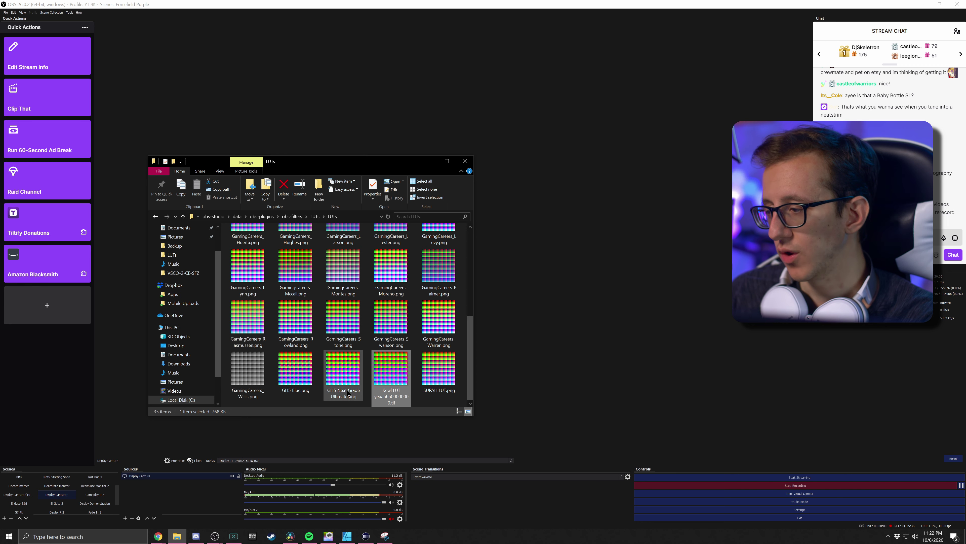
# Open Kewl LUT yeaahhh00000000.tif from the LUTs folder in Paint 3D and start saving a copy of it as an image
pyautogui.rightClick(389, 373)
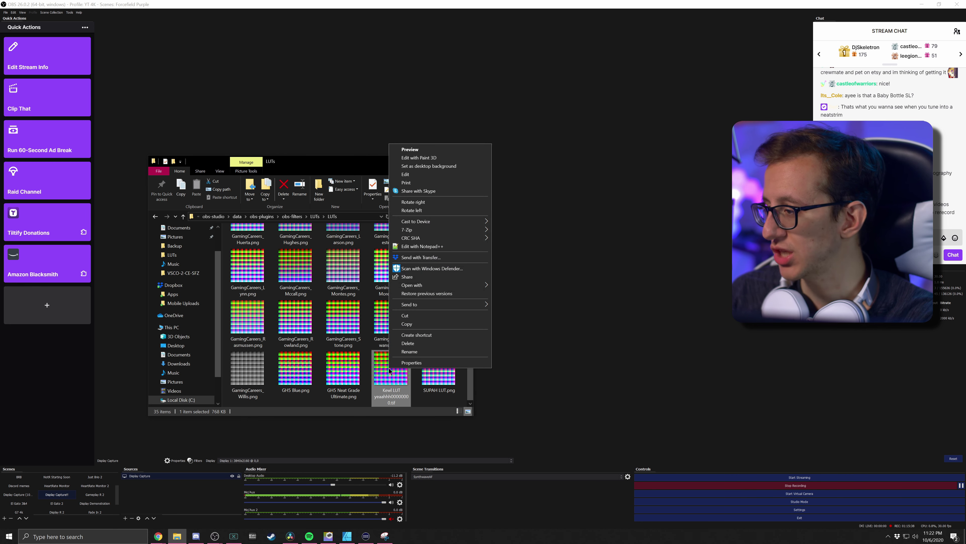
pyautogui.click(429, 156)
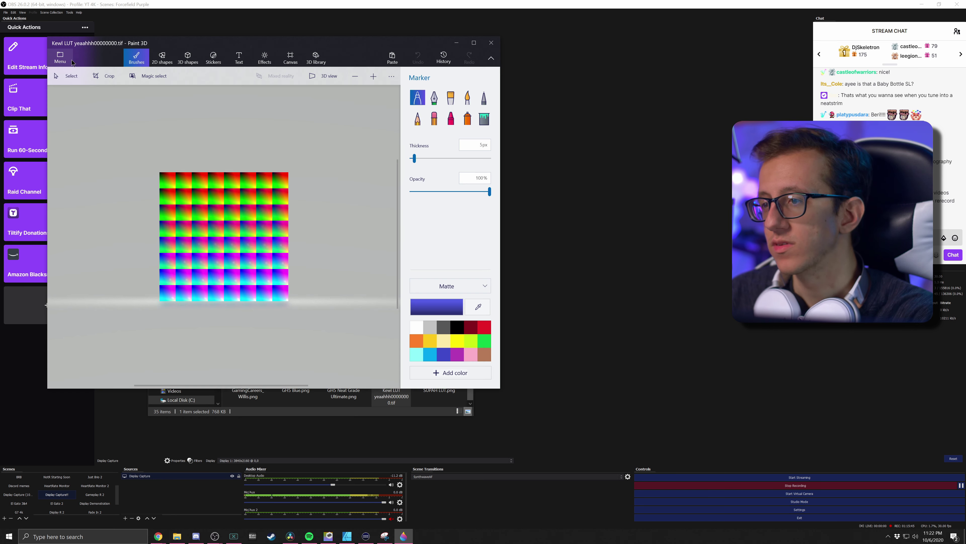
pyautogui.click(68, 62)
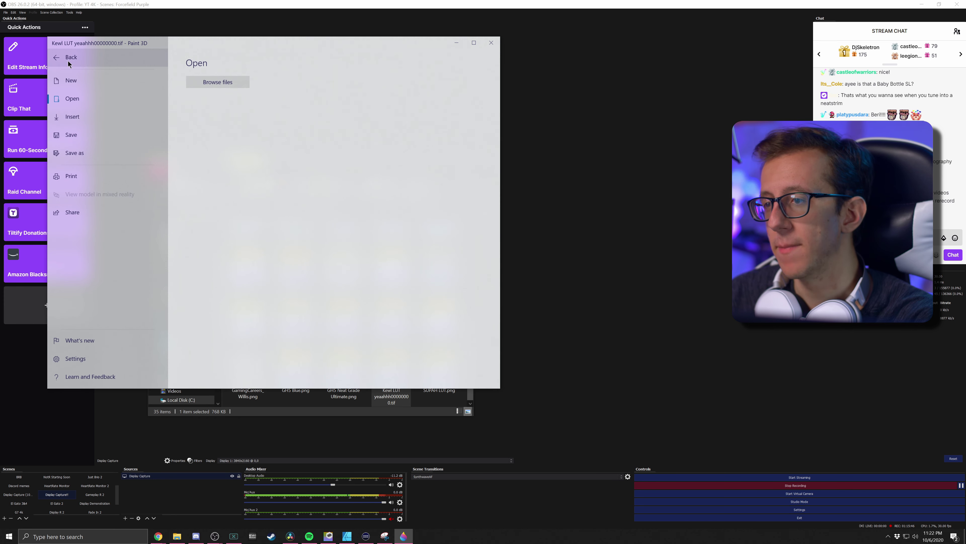
pyautogui.click(79, 153)
pyautogui.click(206, 104)
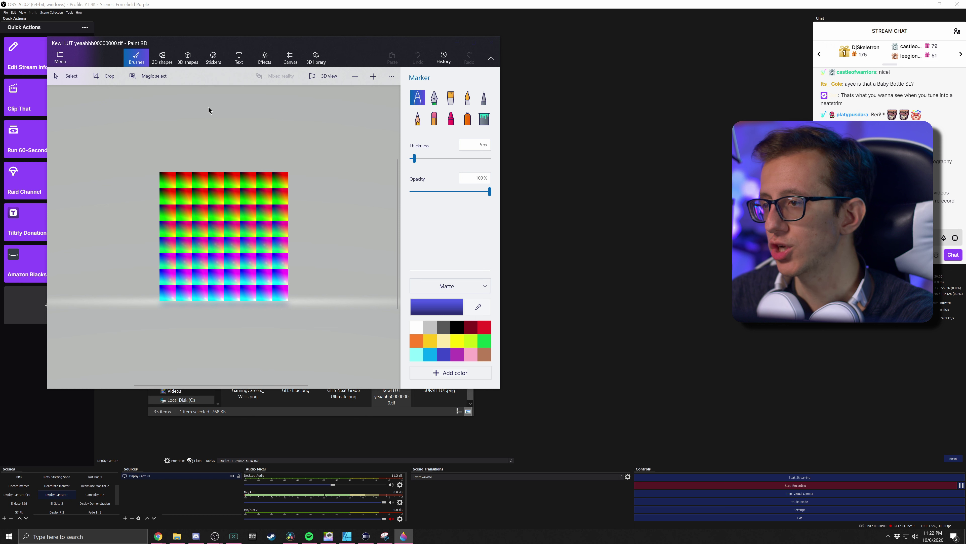
# Save the copy in the same LUTs folder as Kewl LUT yeaahhh00000000.png with the 2D - PNG file type
pyautogui.click(163, 221)
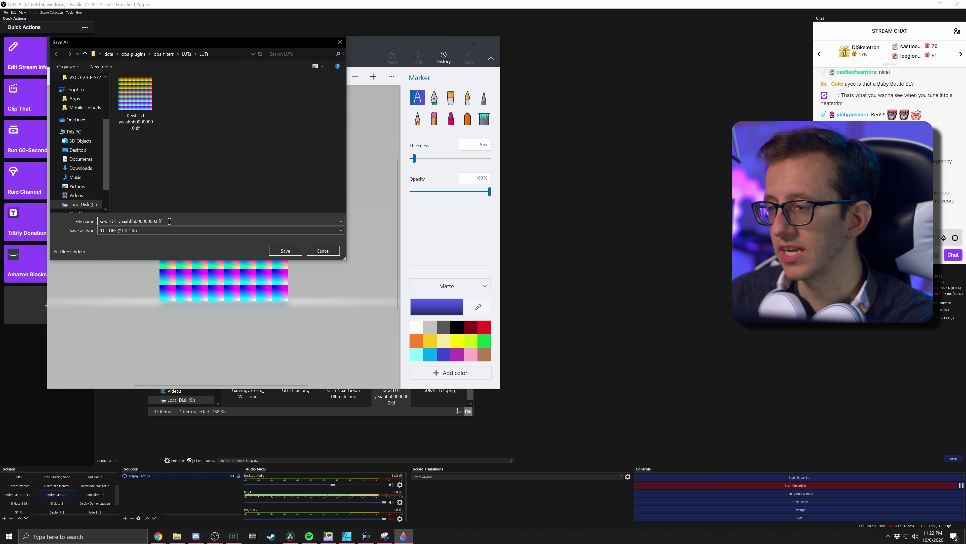
pyautogui.press('BackSpace')
pyautogui.press('BackSpace')
pyautogui.write('png')
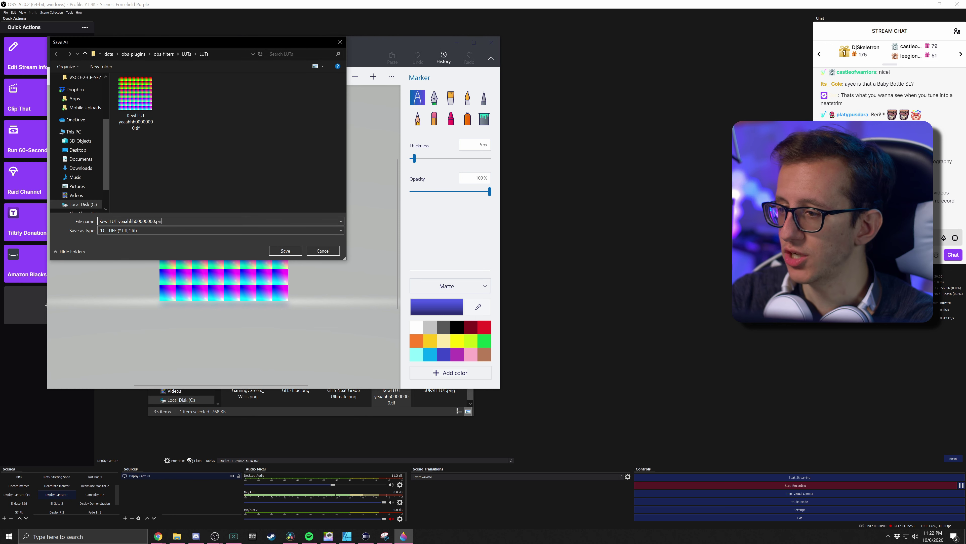
pyautogui.click(172, 230)
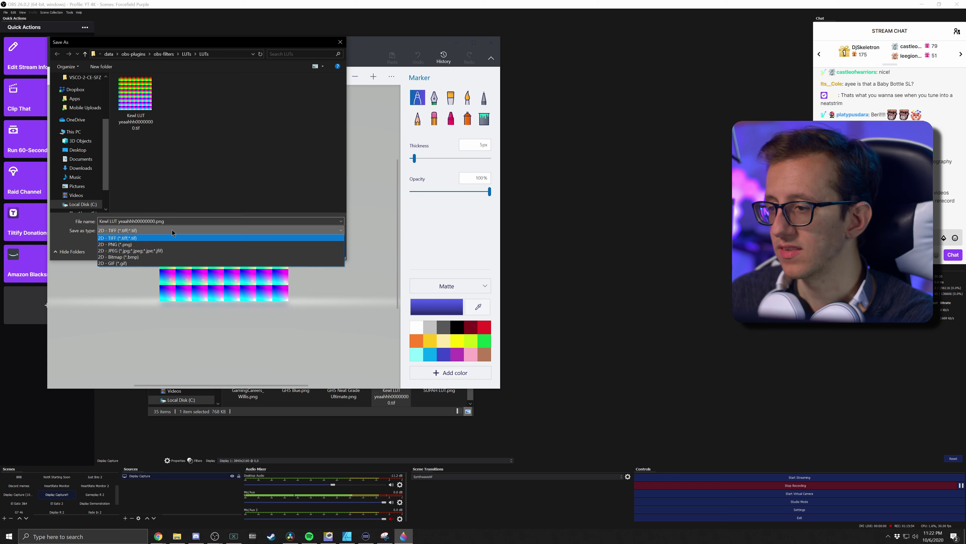
pyautogui.click(146, 245)
pyautogui.scroll(-3, 253, 183)
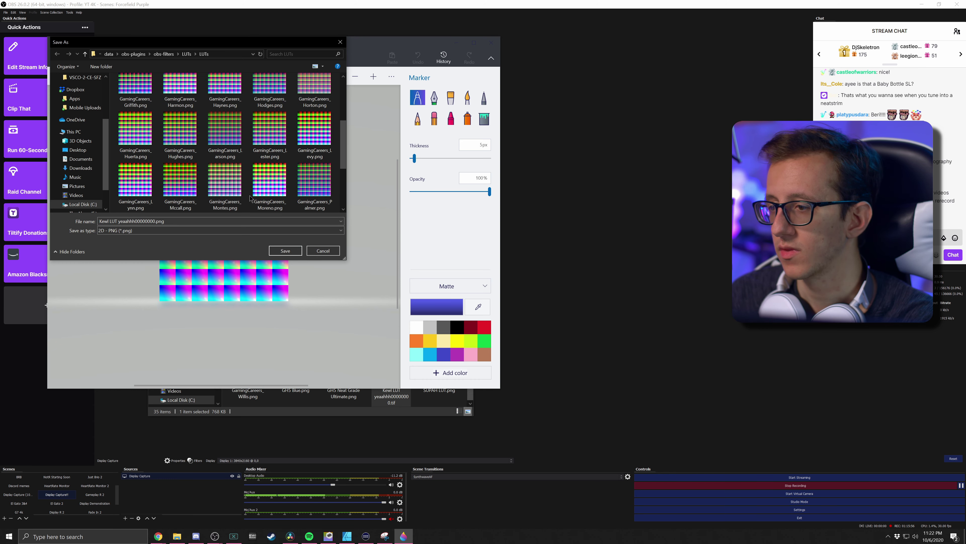
pyautogui.click(284, 254)
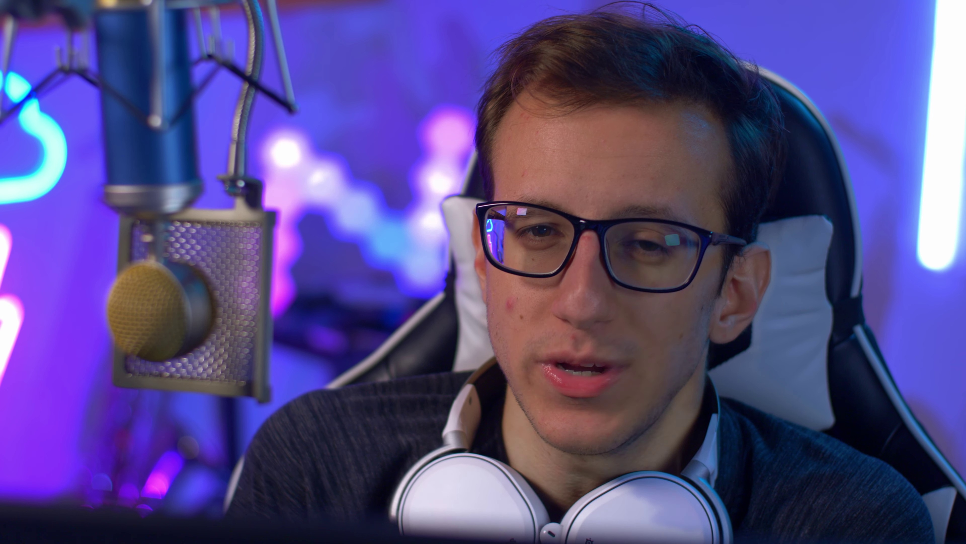